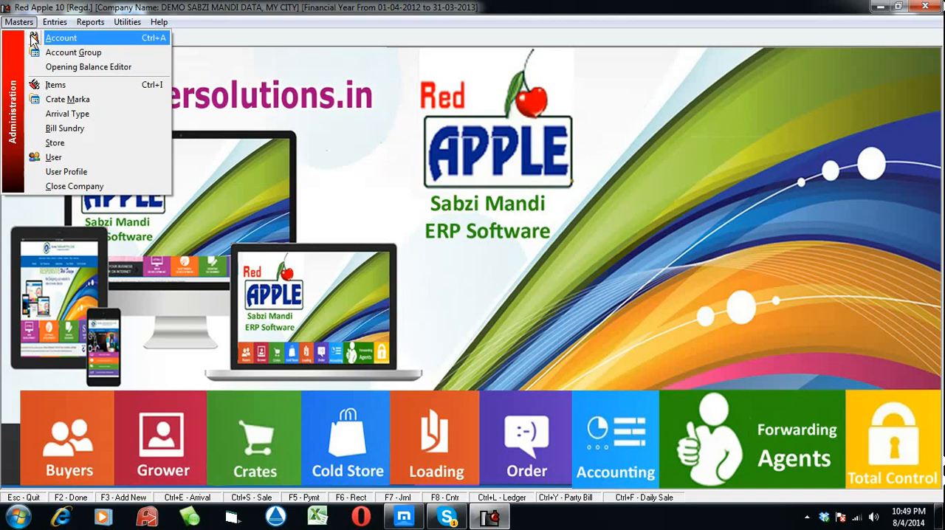
Start a new account from the address book and enter the customer's full name as the account name
click(40, 41)
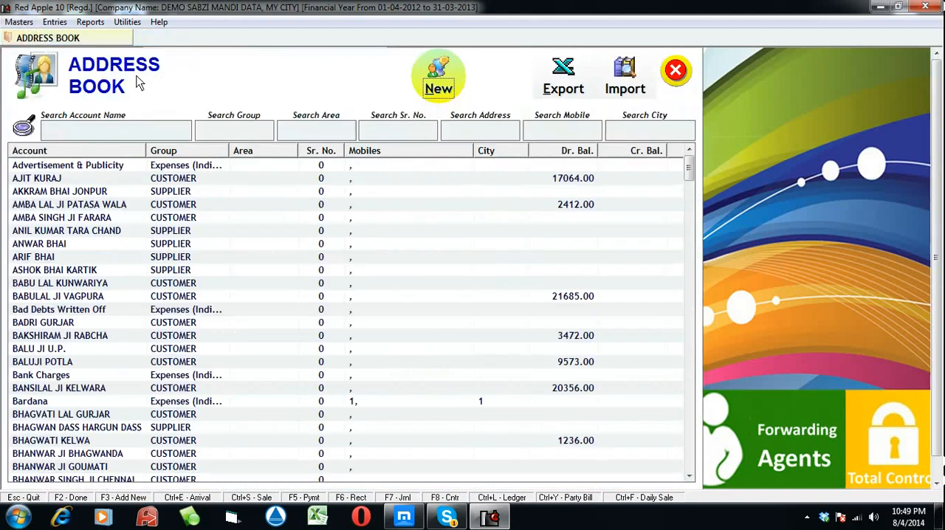
click(437, 81)
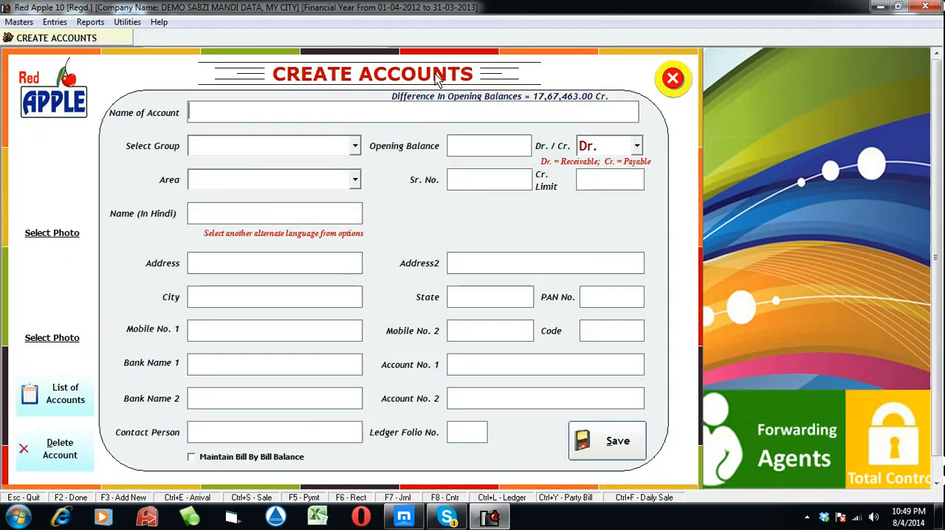
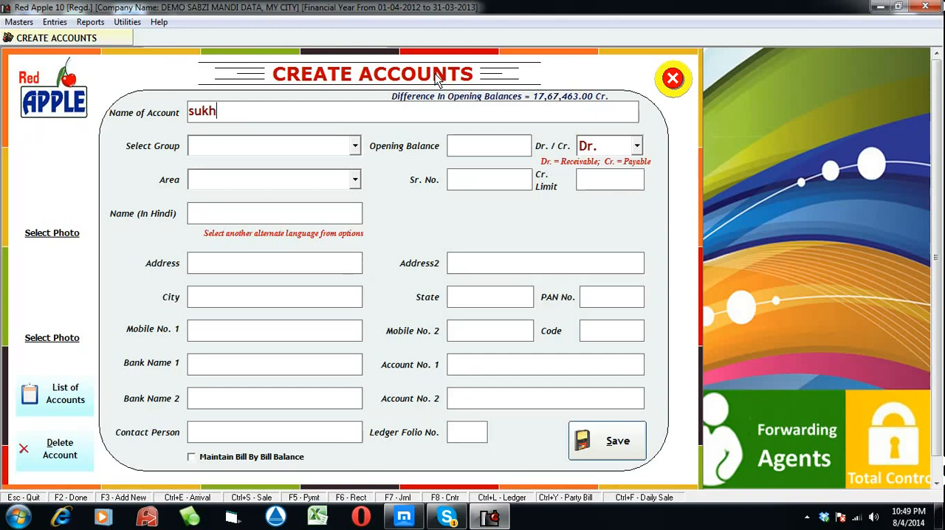
key(Return)
Assign the new account to the CUSTOMER group
key(Down)
key(Down)
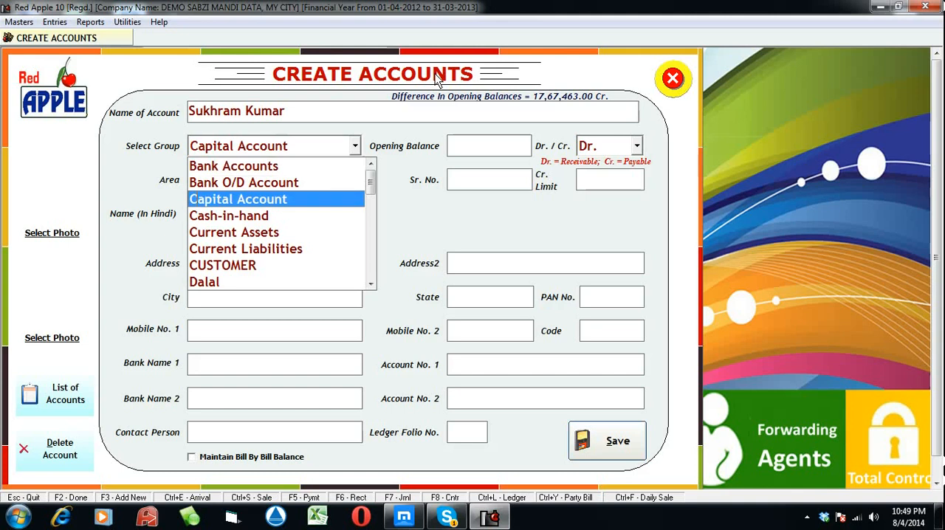
key(Down)
key(Down)
key(Down)
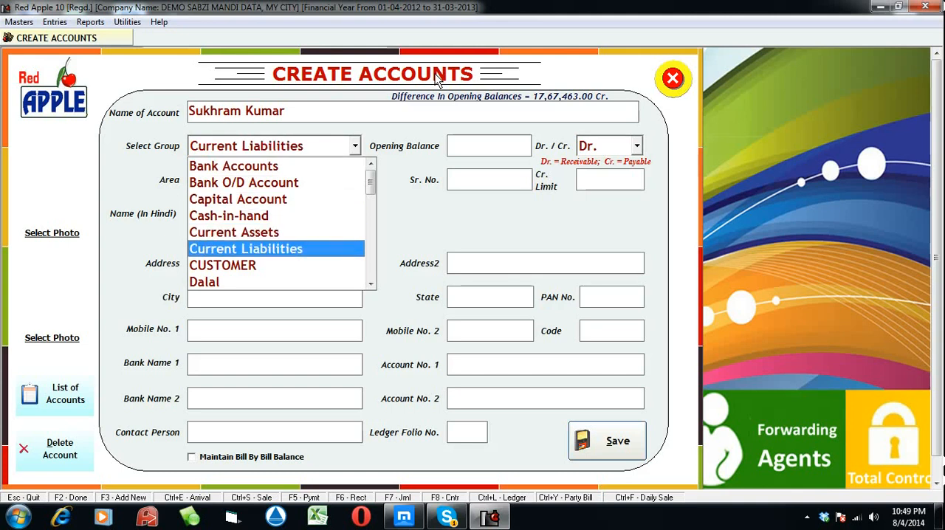
key(Down)
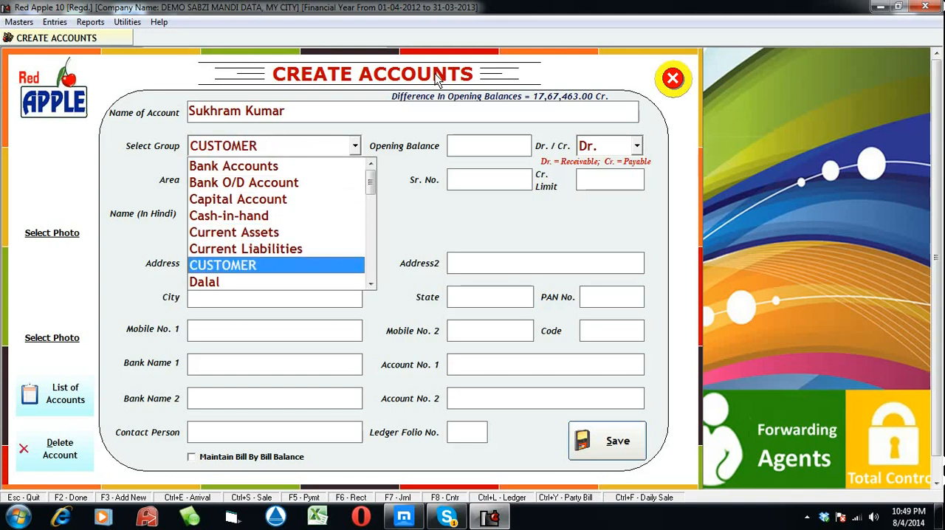
key(Return)
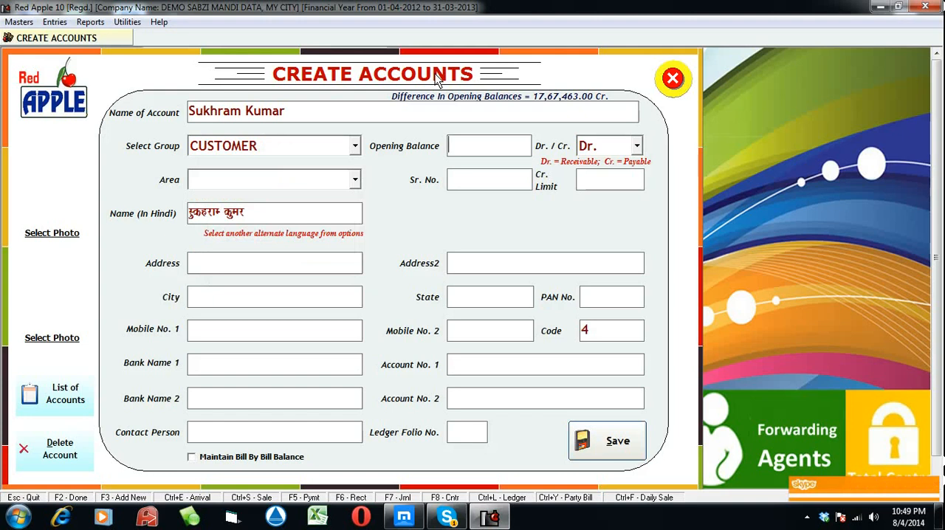
Set the opening balance to 2500 Dr. and the area to Bus Stand, keeping the suggested serial number
text(2500)
key(Return)
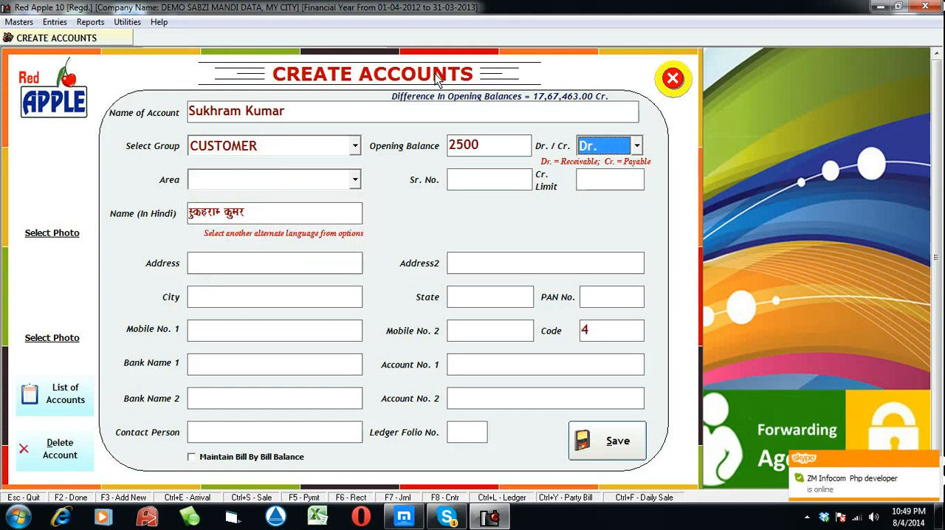
key(Return)
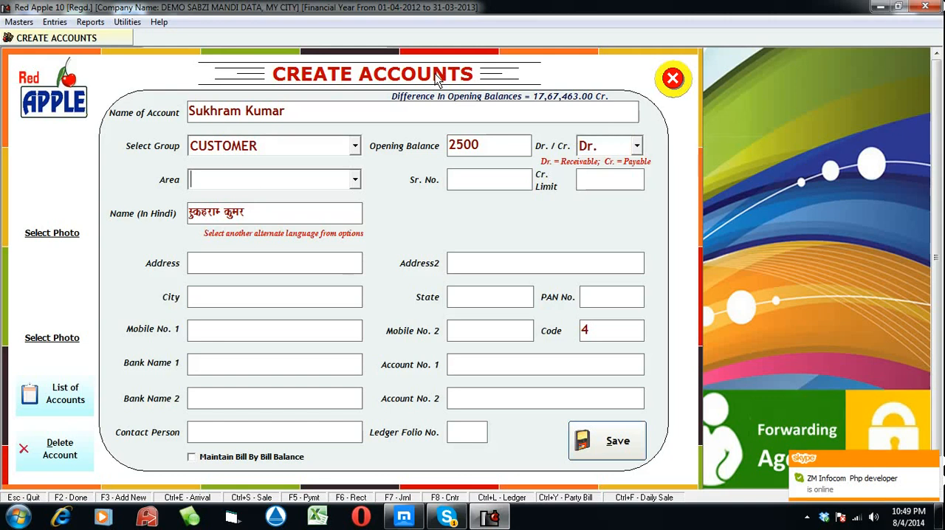
text(bus s)
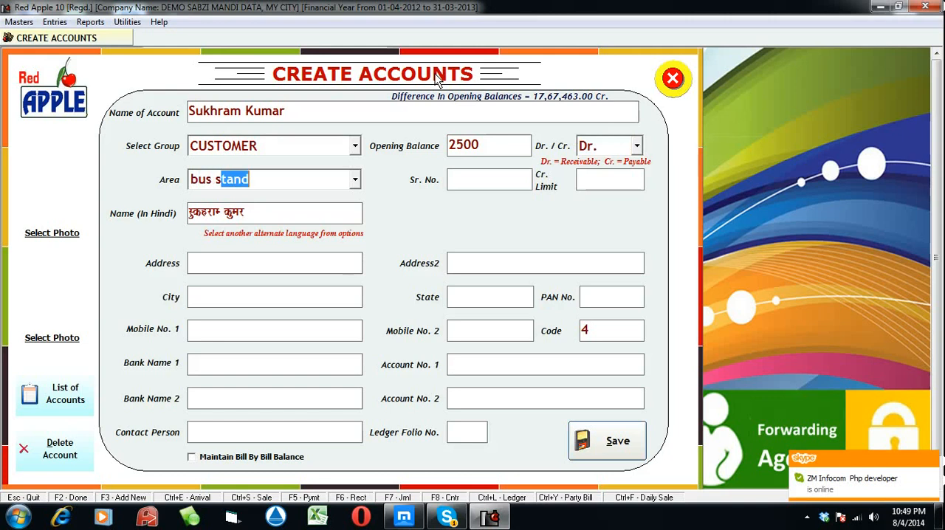
text(tand)
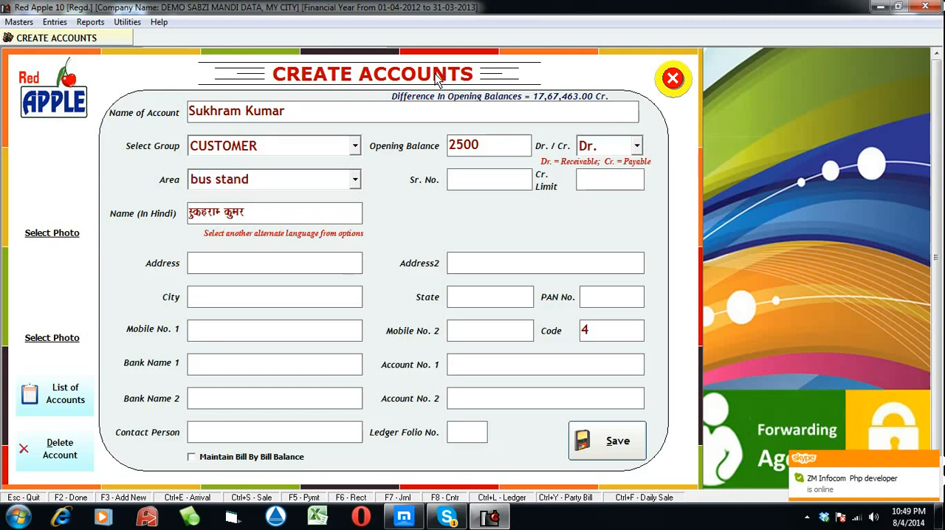
key(Return)
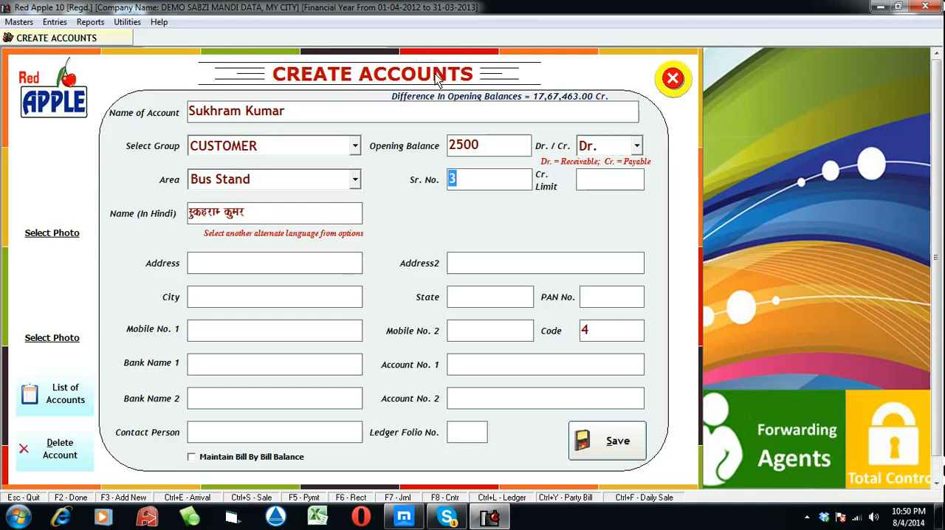
key(Return)
key(Return)
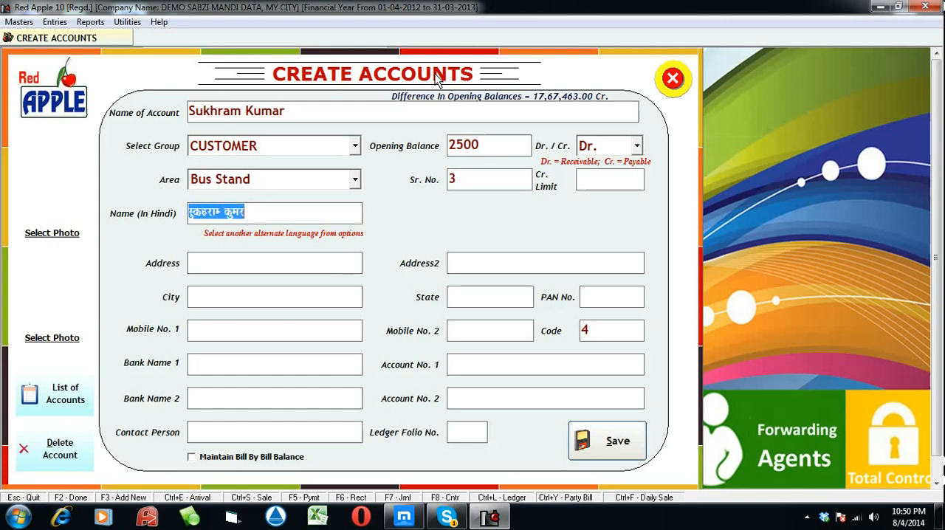
key(Tab)
key(Tab)
key(Tab)
key(Tab)
key(Tab)
key(Tab)
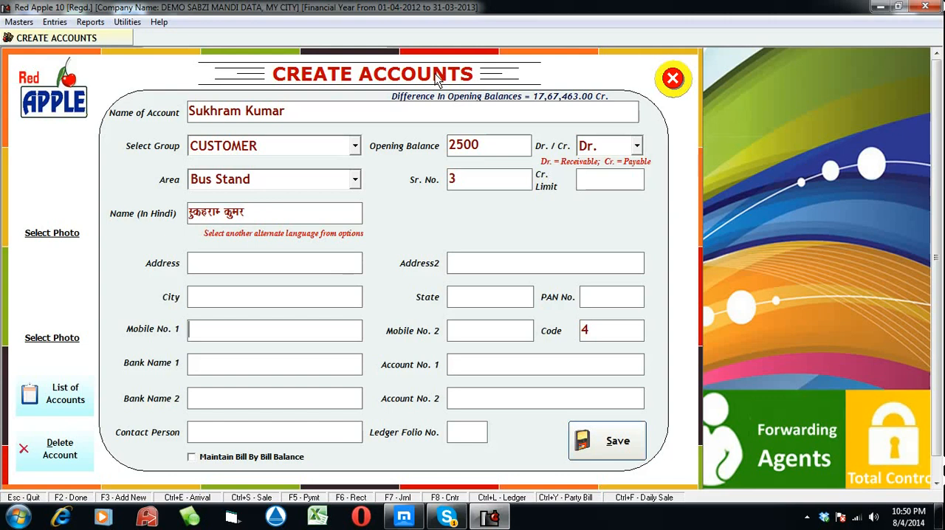
key(Tab)
key(Tab)
key(Tab)
key(Tab)
key(Tab)
key(Tab)
key(Tab)
key(Tab)
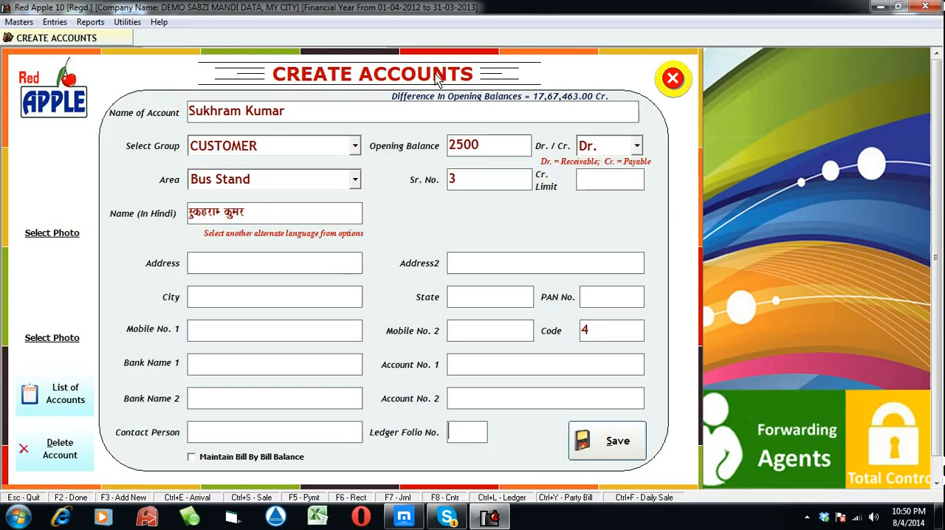
click(51, 235)
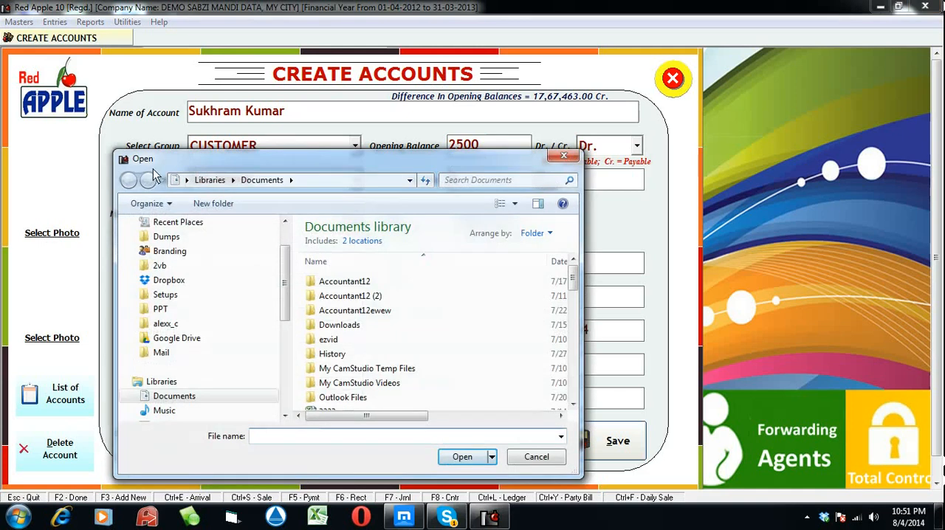
drag(186, 162, 177, 65)
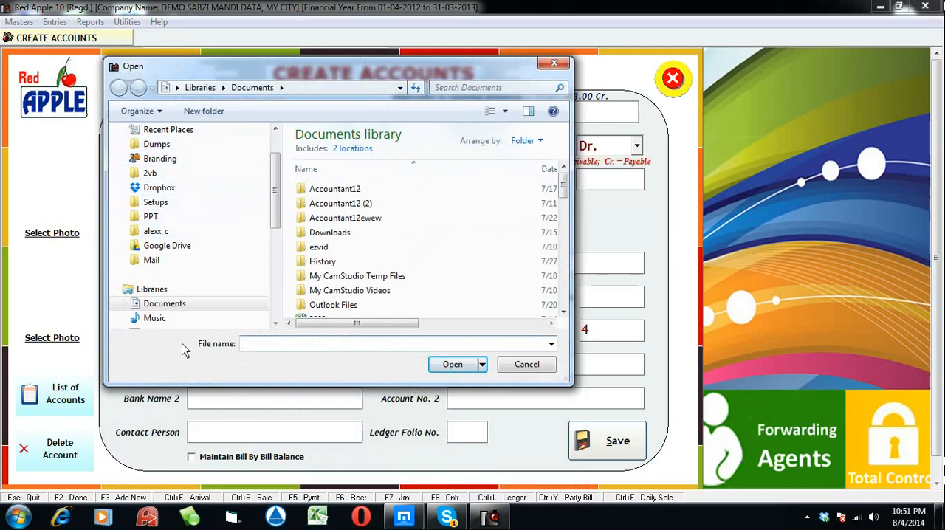
click(521, 368)
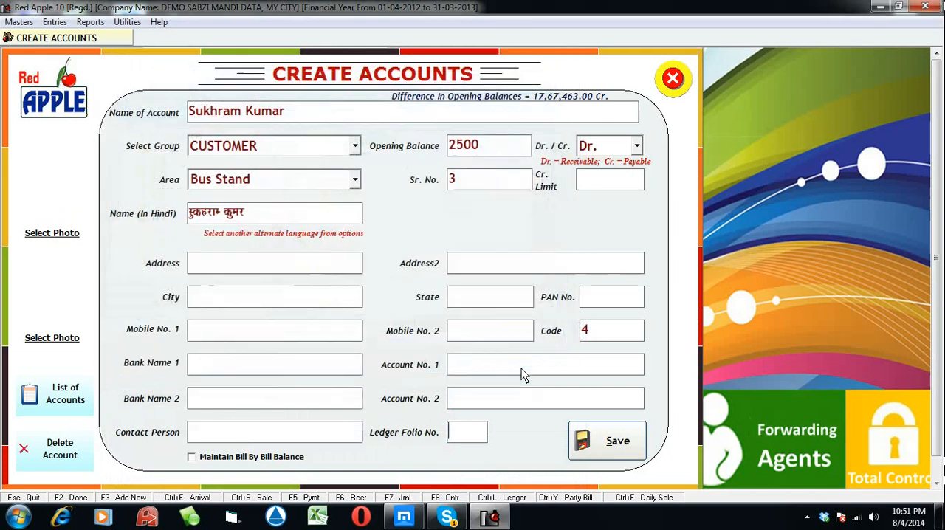
Save the new customer account and dismiss the confirmation message
click(605, 434)
click(527, 303)
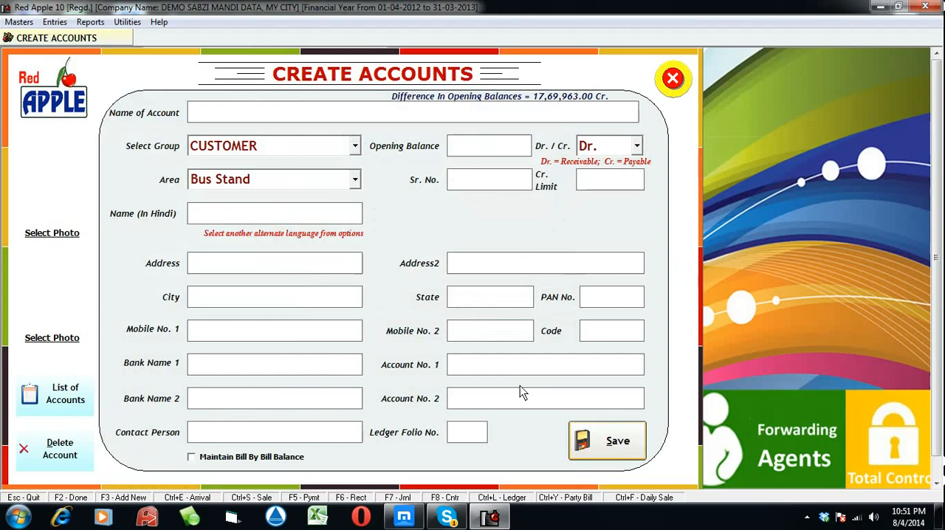
Name the next account Delhi Fruit Co and assign it to the SUPPLIER group
text(delhi fruit c)
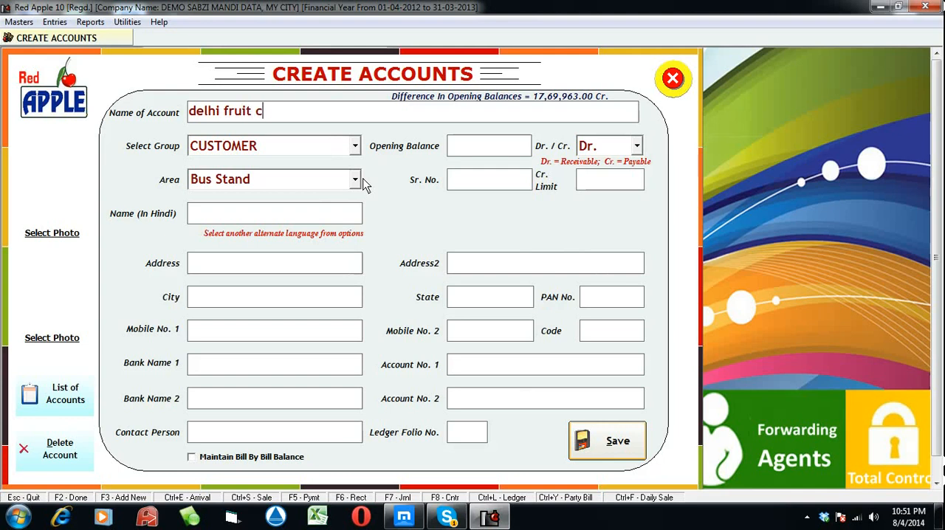
text(o)
key(Return)
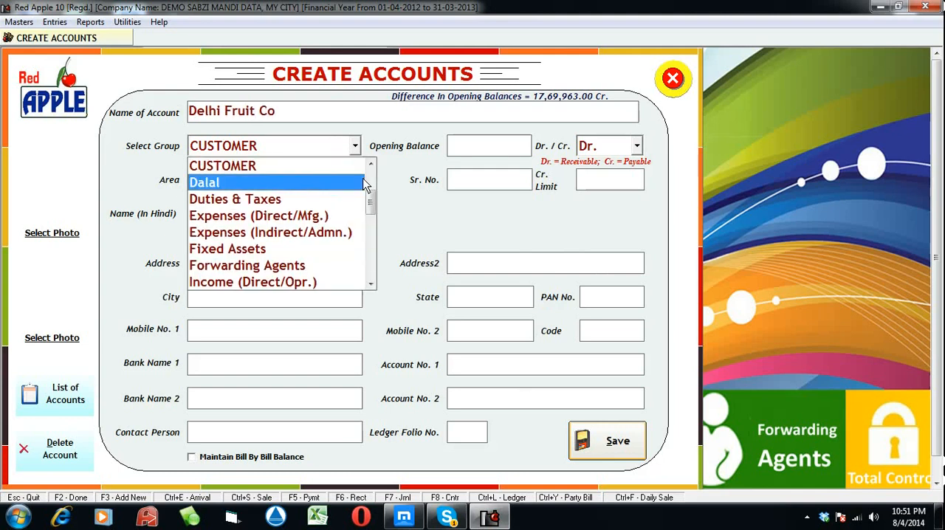
key(s)
key(u)
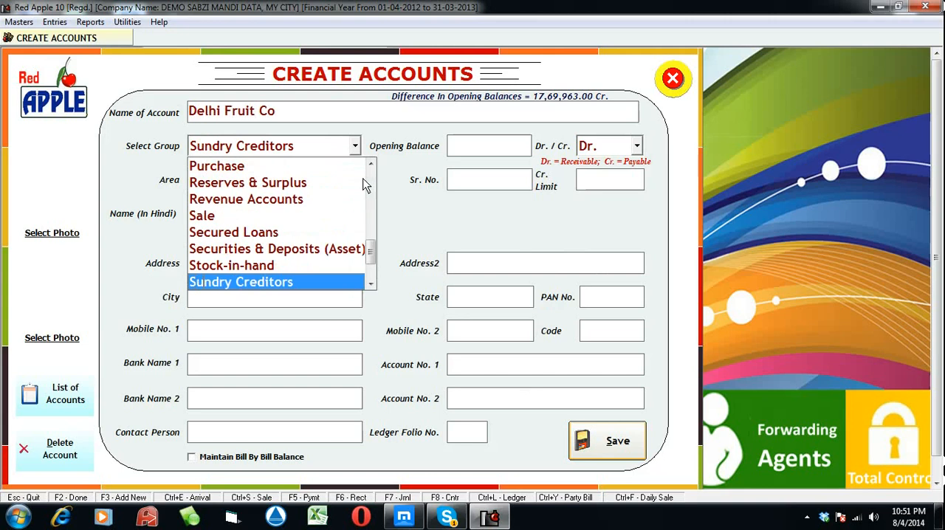
key(p)
key(Return)
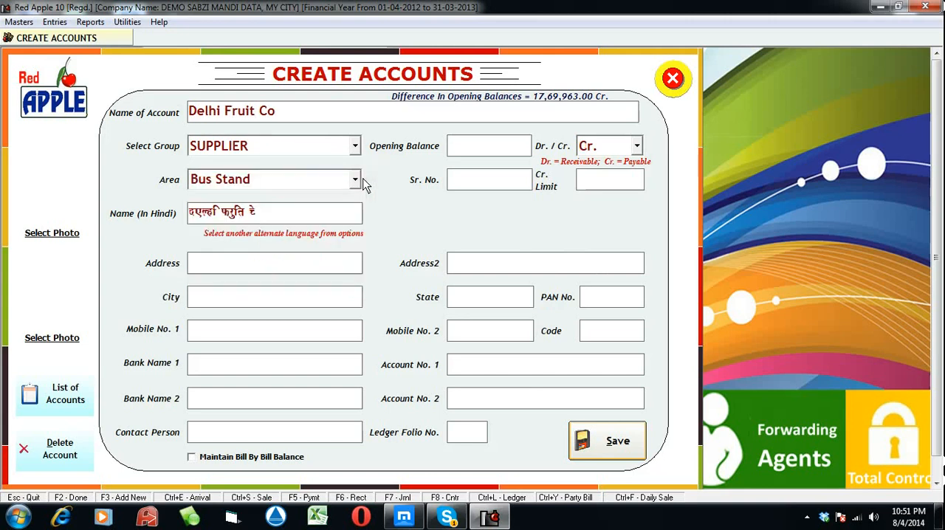
Enter an opening balance of 5000 Cr. for the supplier, leave the remaining details at their defaults, and save the account
text(5000)
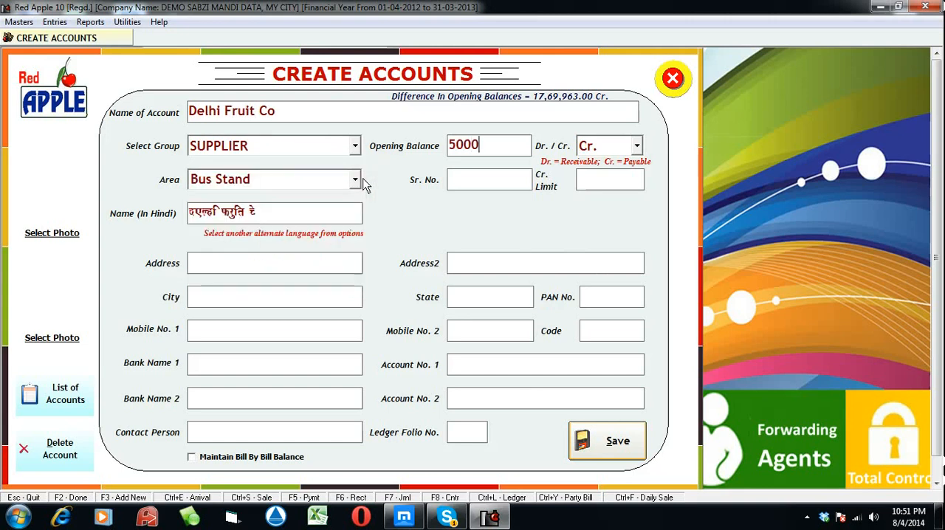
key(Return)
key(Return)
key(Return)
key(Return)
key(Return)
key(Return)
key(Return)
key(Return)
key(Return)
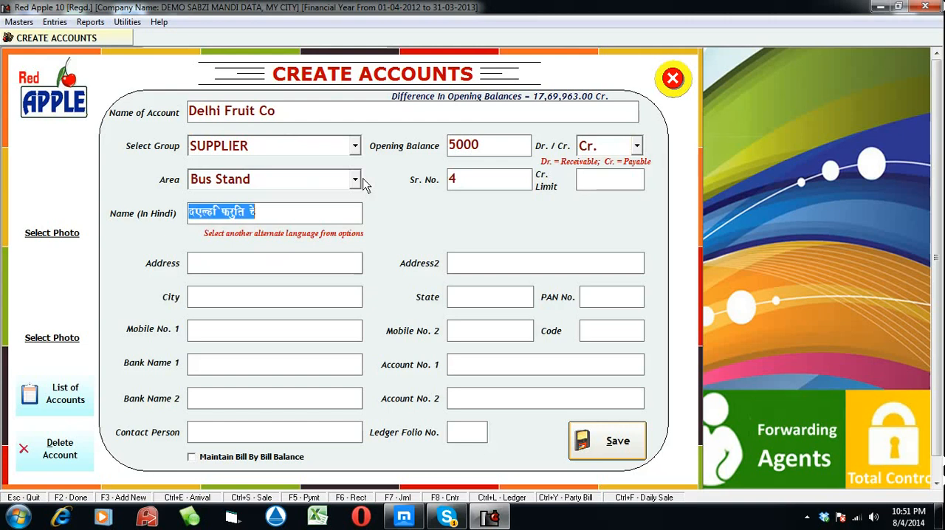
key(Return)
key(Return)
key(Return)
key(Return)
key(Return)
key(Return)
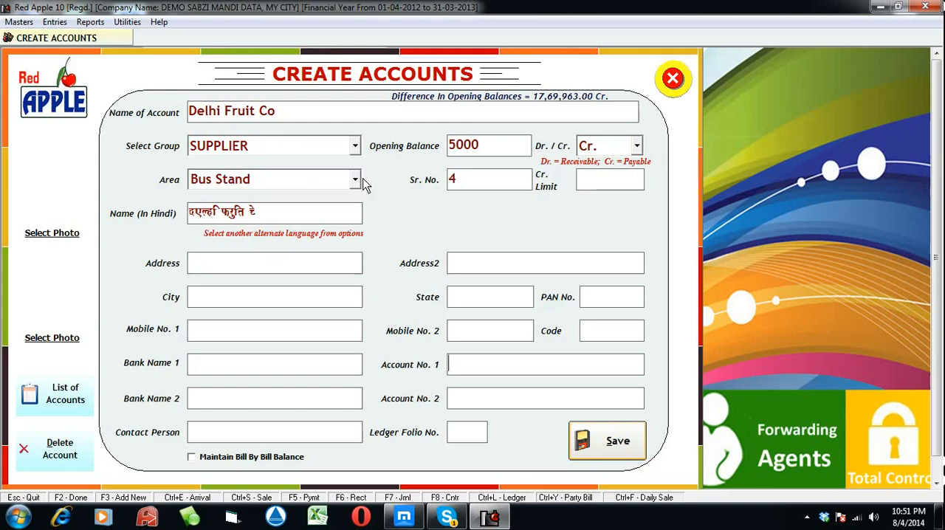
key(Return)
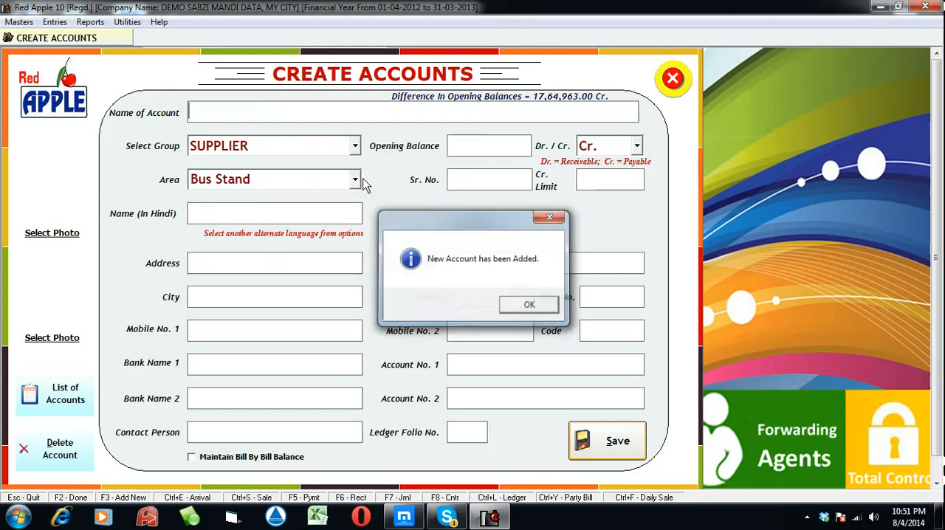
key(Return)
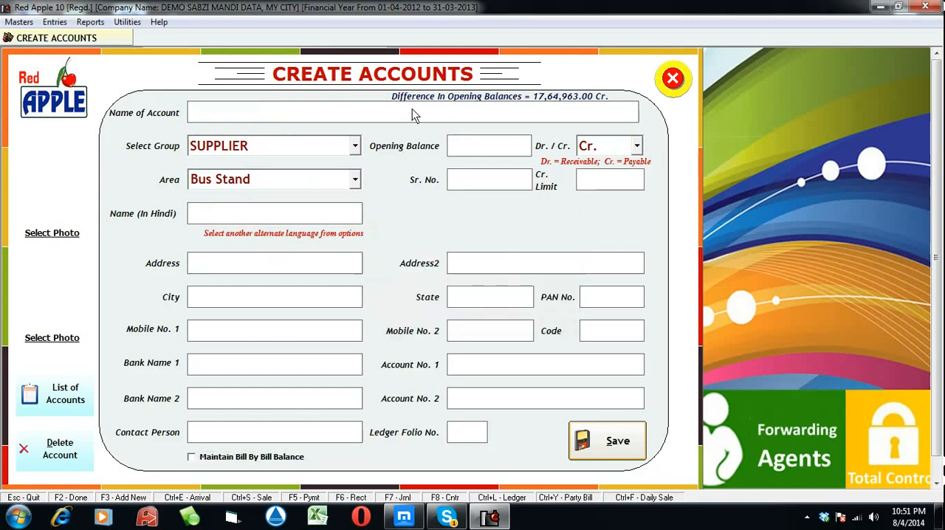
Close the account form and start a new item named Allo in the items master, keeping its generated Hindi name
click(670, 77)
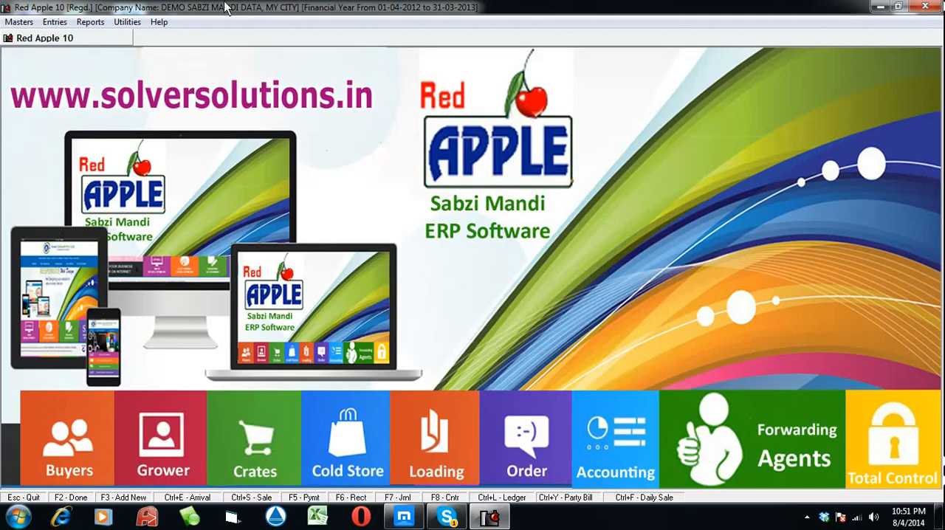
click(20, 22)
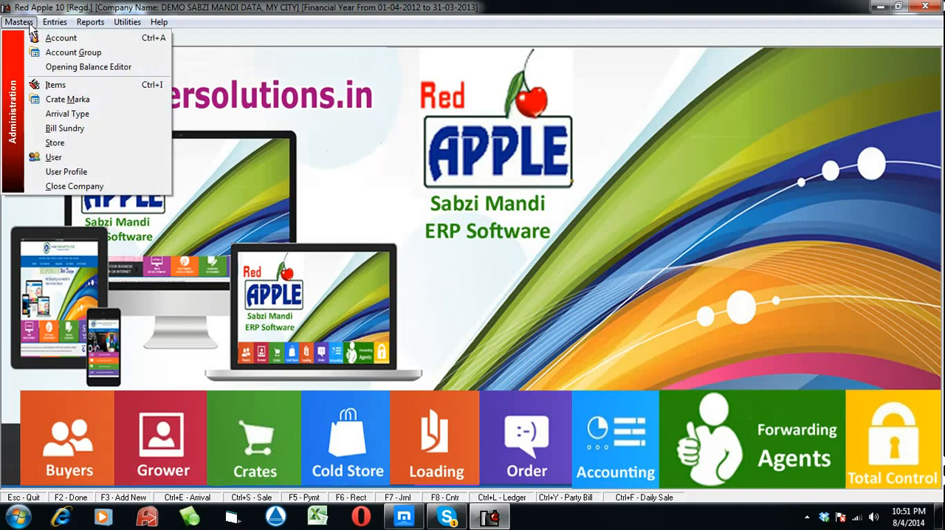
click(58, 85)
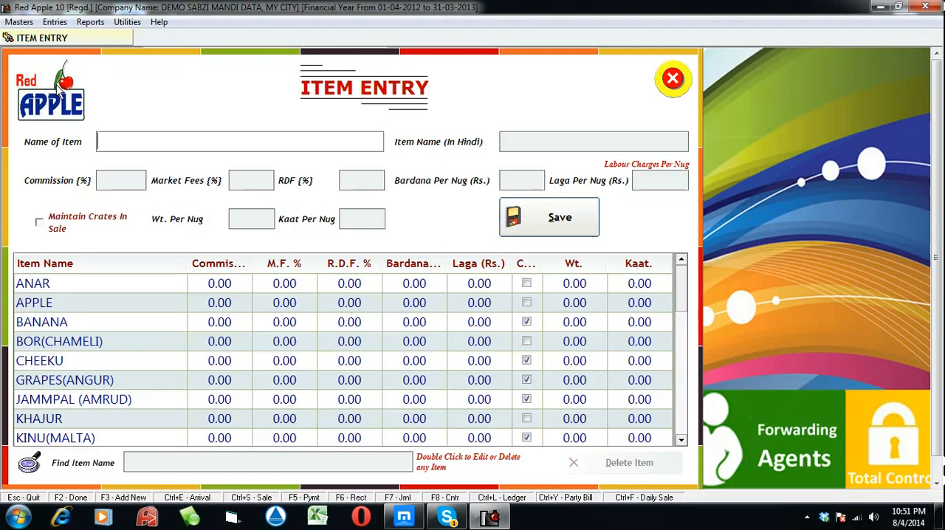
text(allo)
key(Return)
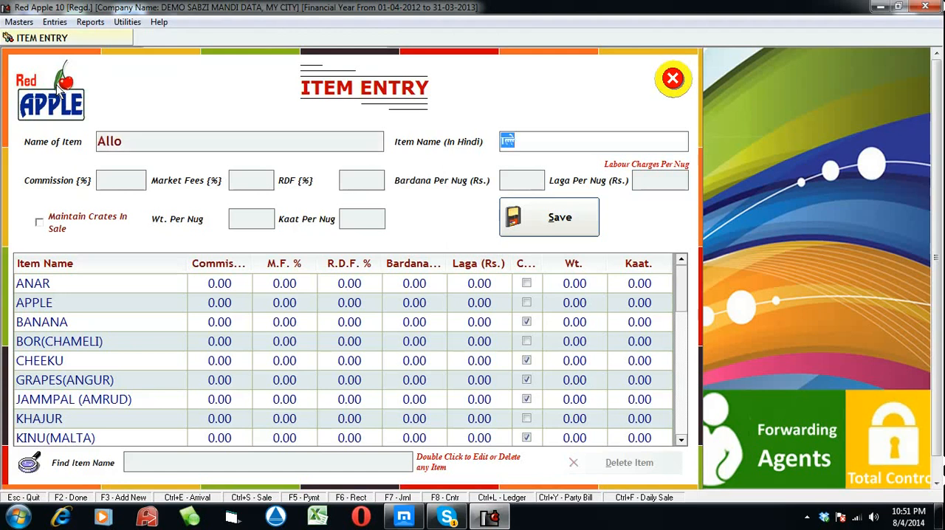
key(Return)
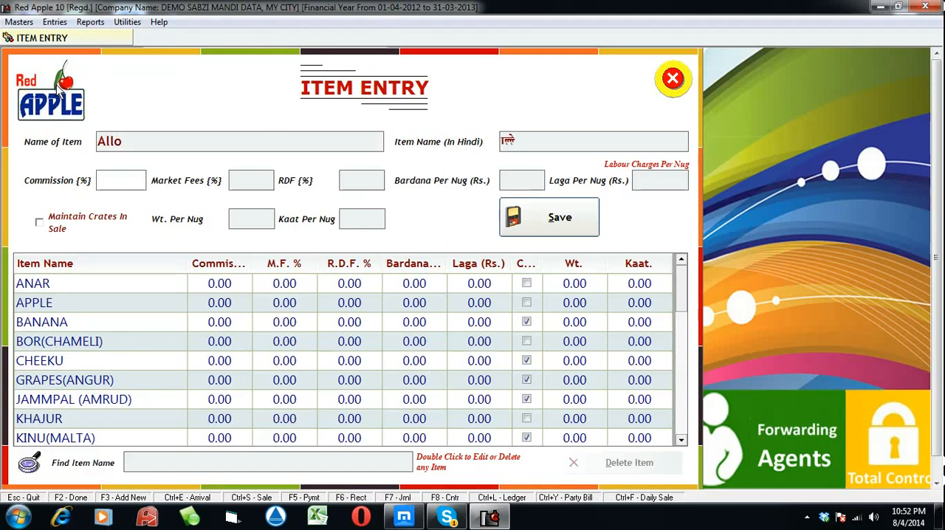
Set the item's commission to 5% and its market fees to 2%
text(5)
key(Tab)
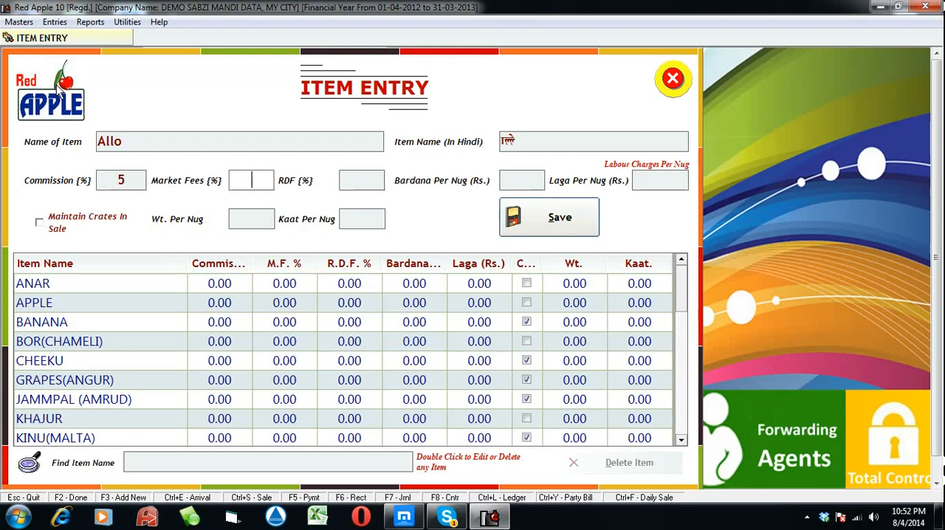
text(2)
key(Return)
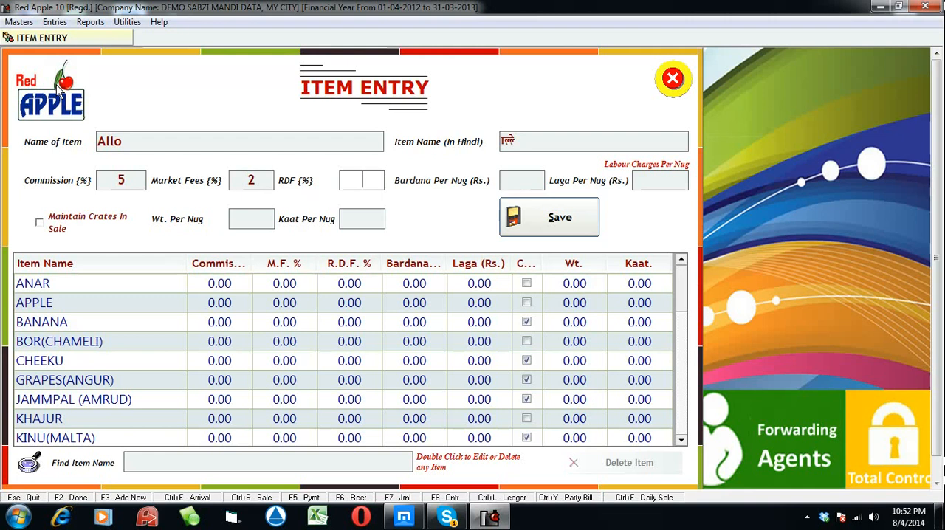
Leave the item's RDF blank and set bardana to Rs. 2 and laga to Rs. 3 per nug
key(Tab)
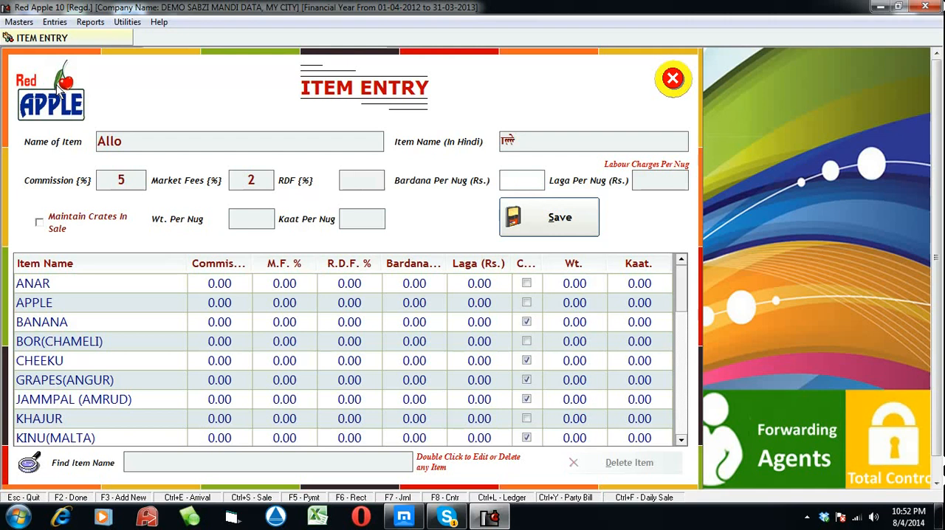
text(2)
key(Tab)
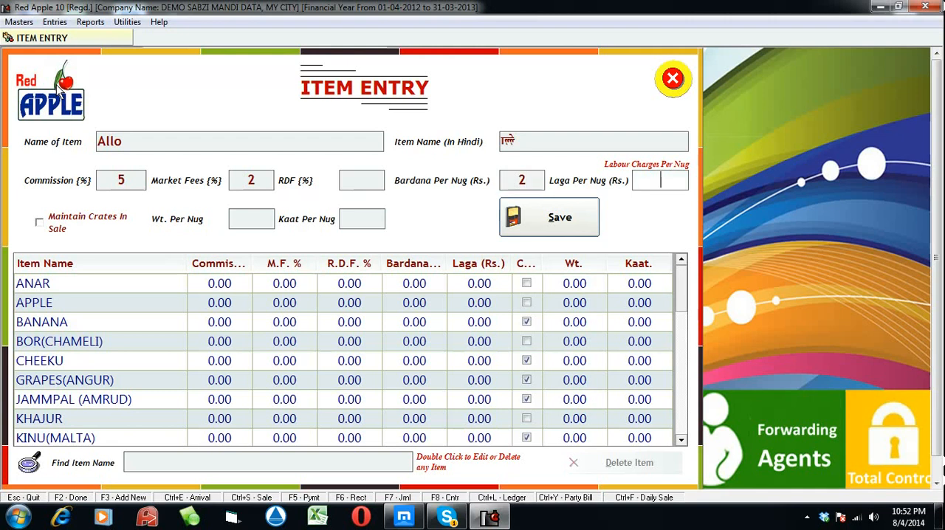
text(3)
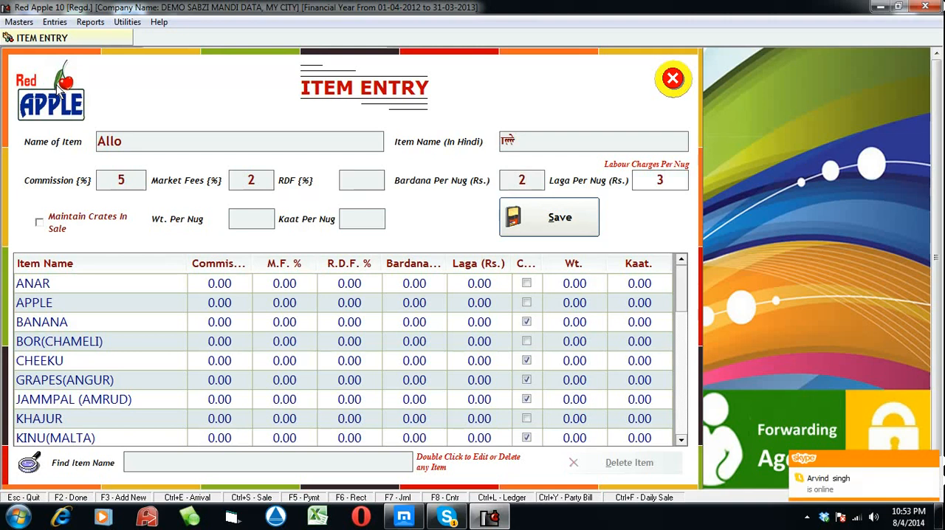
key(Tab)
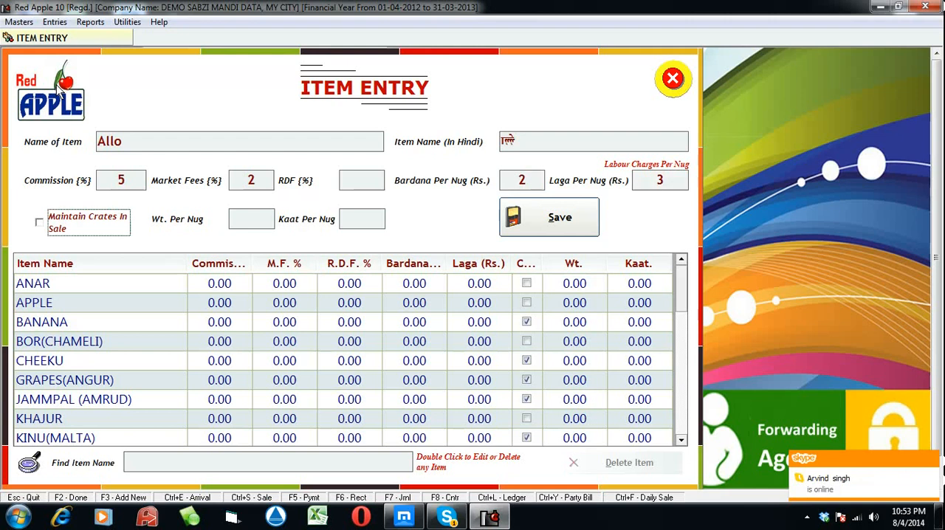
Leave crate maintenance off and the weight and kaat per nug blank, and save the new item
key(Tab)
key(Tab)
key(Tab)
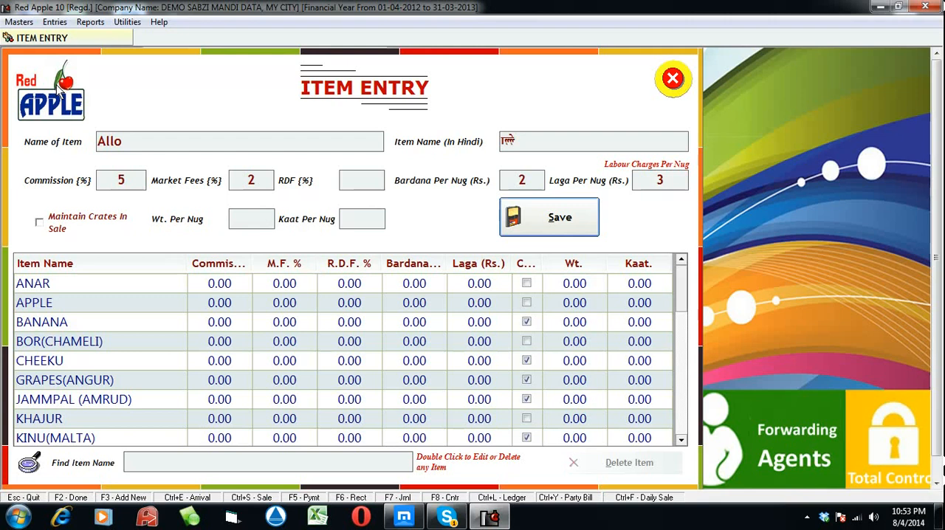
key(Return)
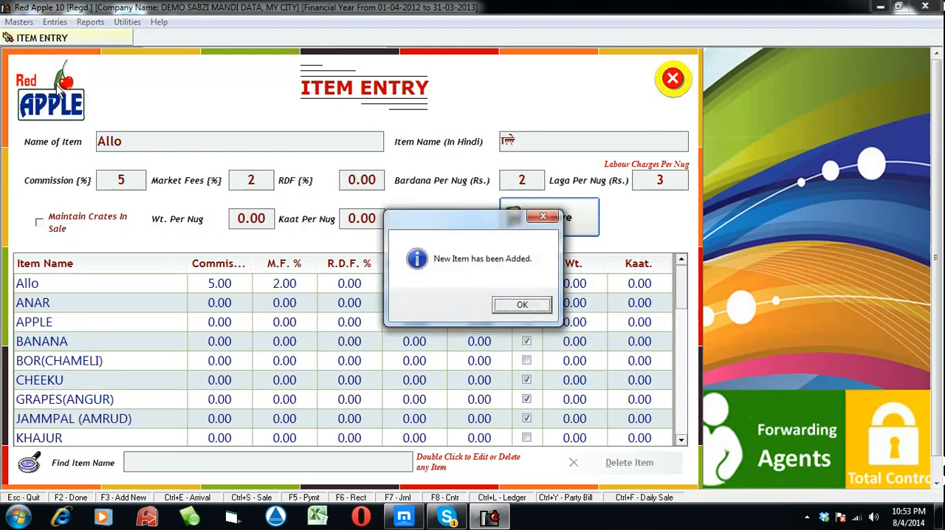
key(Return)
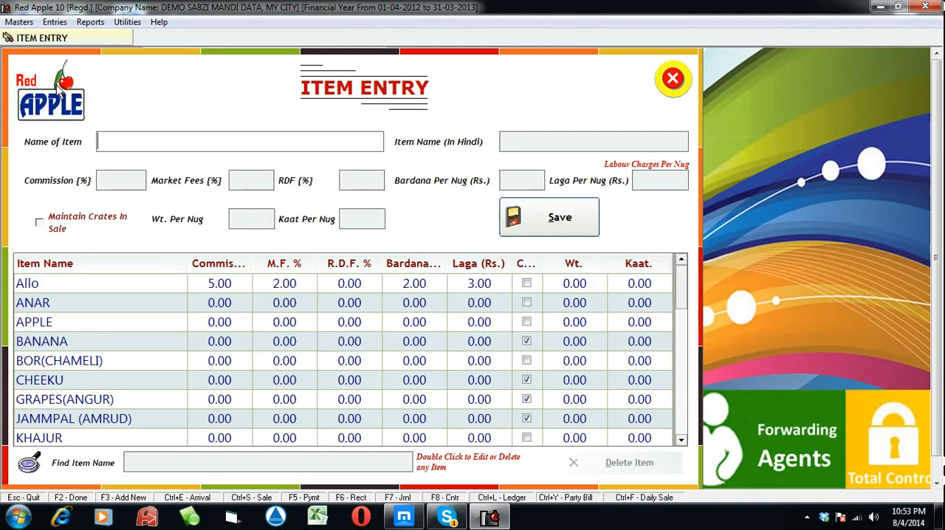
Close the item form and start a new arrival entry, keeping its default date
click(673, 89)
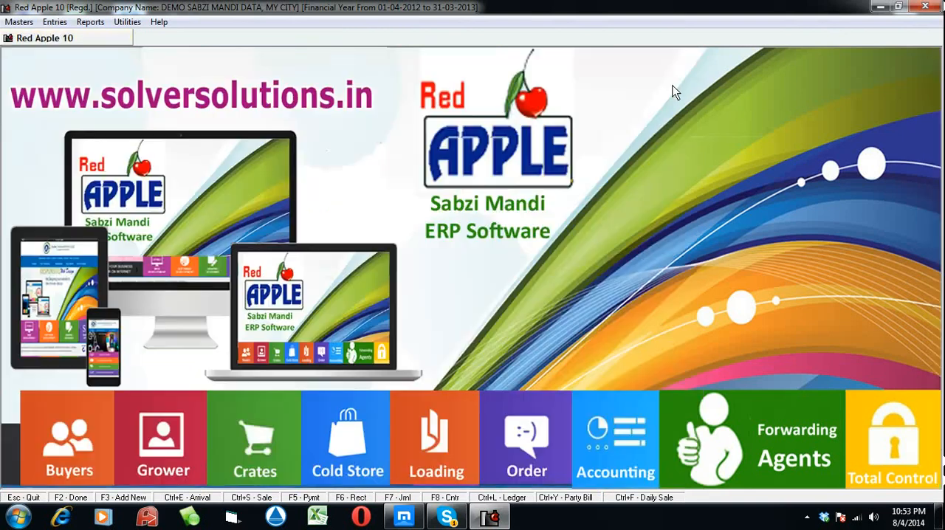
click(52, 24)
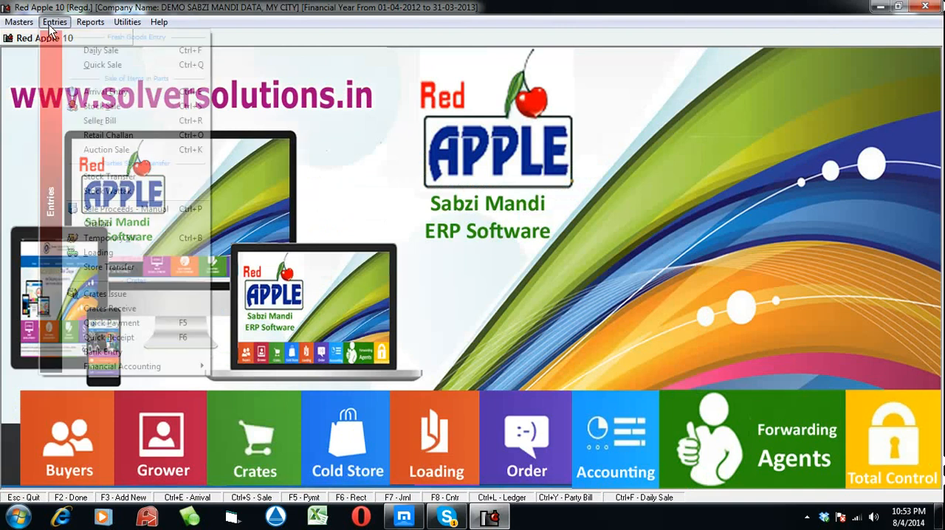
click(87, 92)
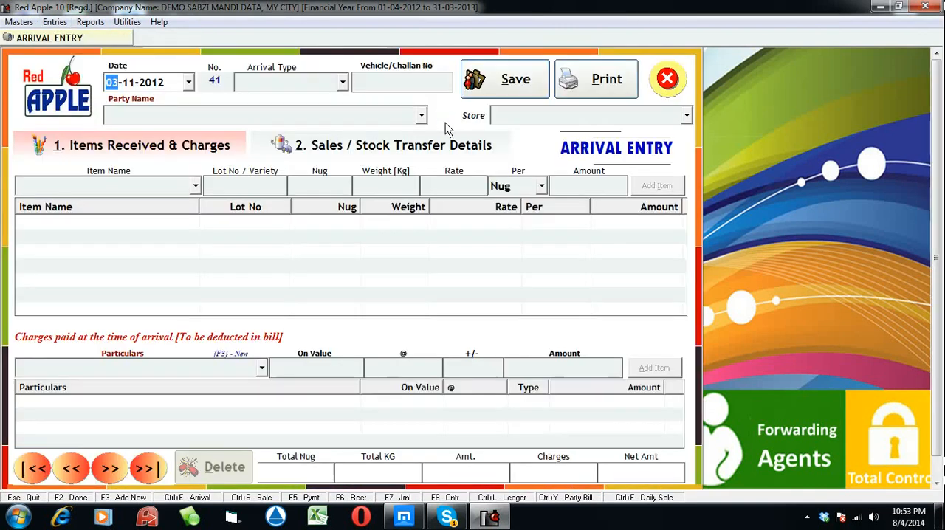
key(Return)
key(Return)
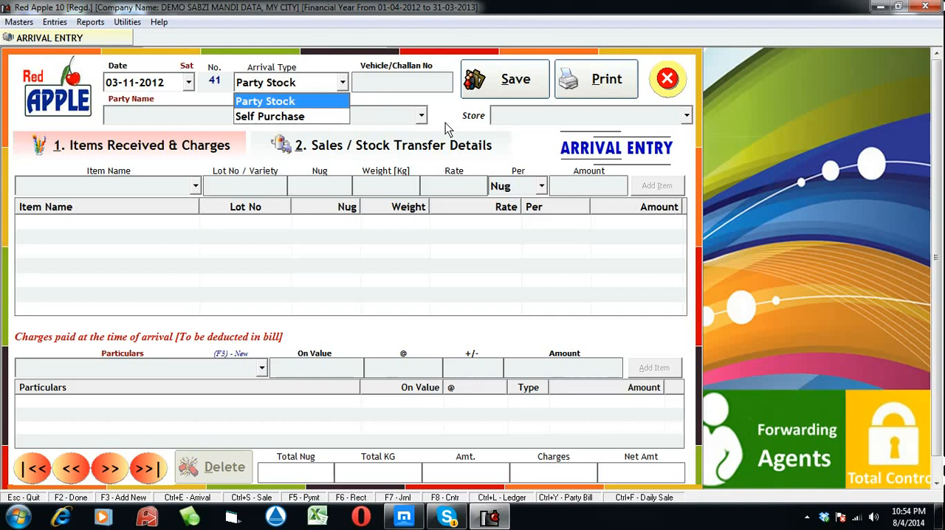
Compare the Party Stock and Self Purchase arrival types and choose Party Stock for this arrival
key(Down)
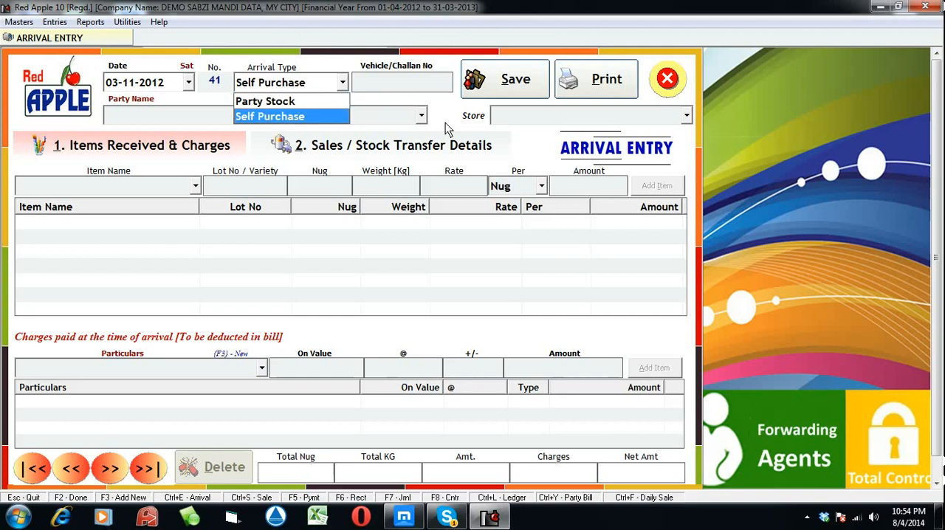
key(Up)
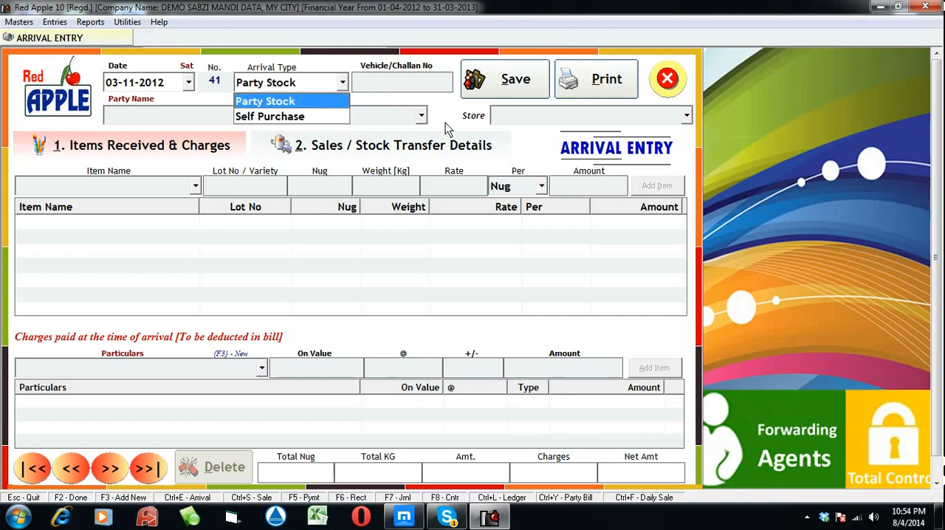
key(Down)
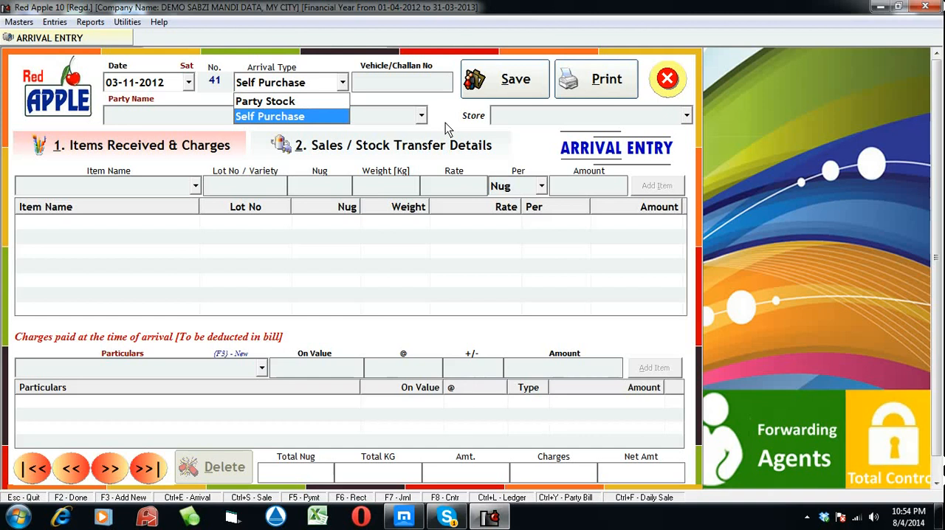
key(Up)
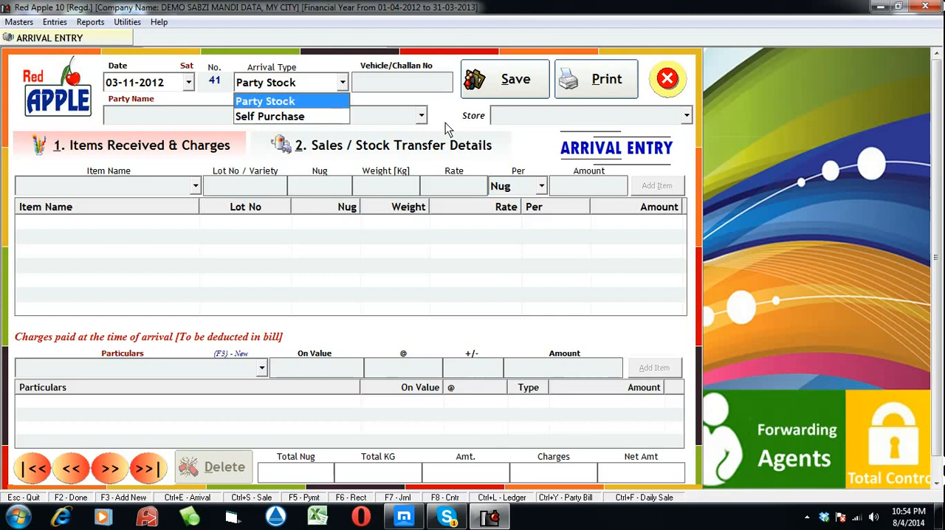
key(Down)
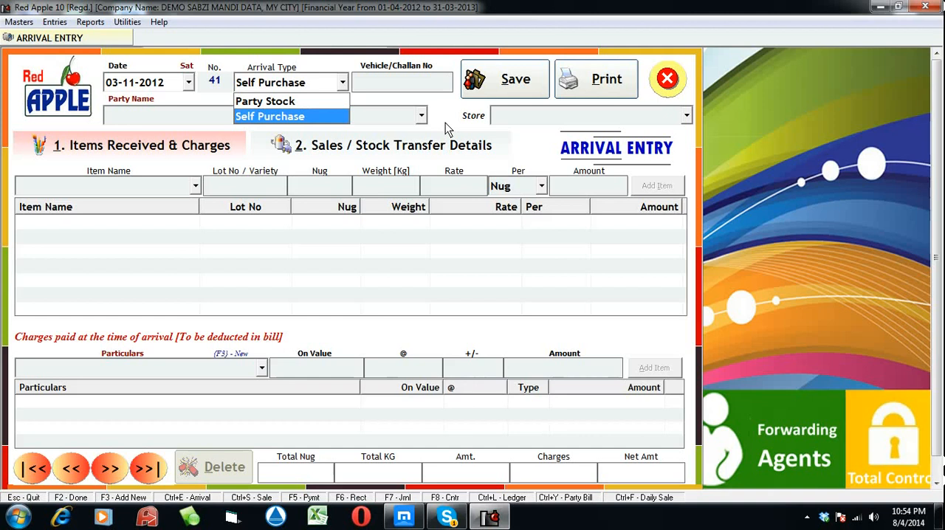
key(Up)
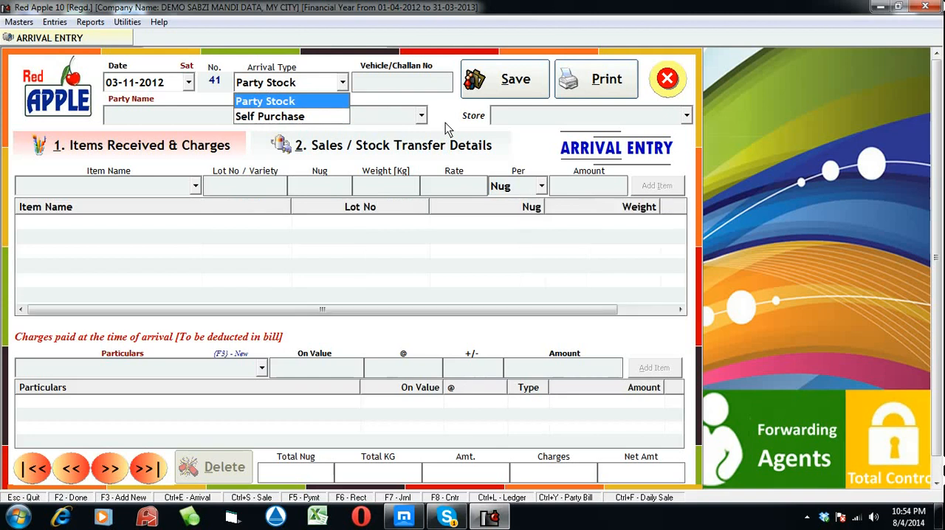
key(Return)
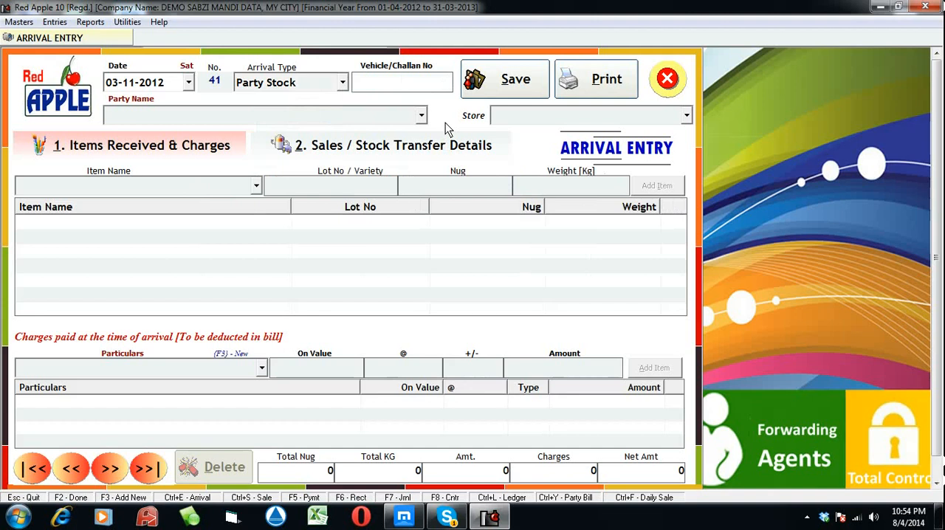
Enter 1250 as the vehicle/challan number and select Delhi Fruit Co as the party
text(1250)
key(Return)
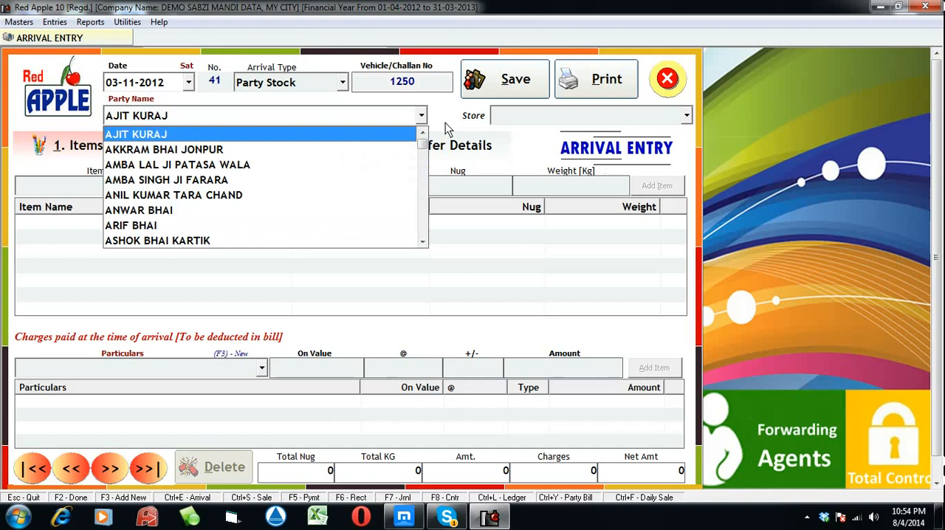
text(LI)
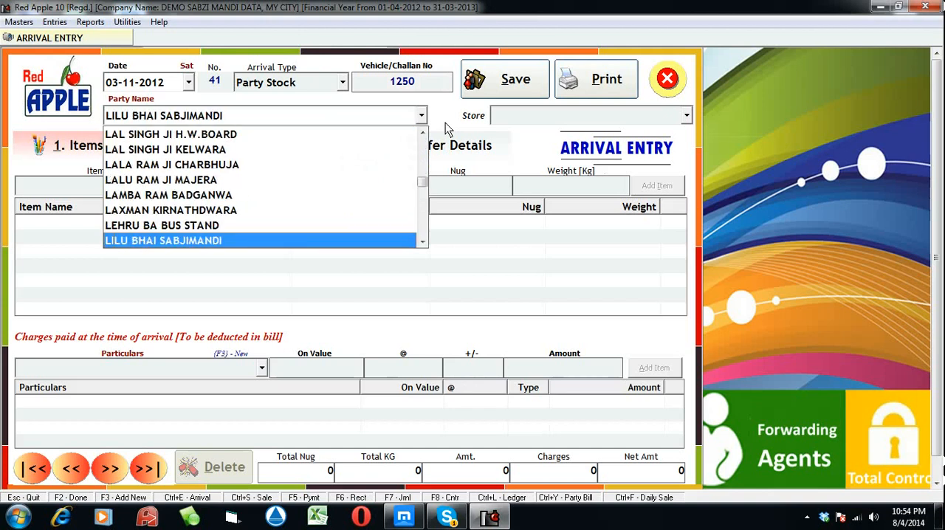
text(DE)
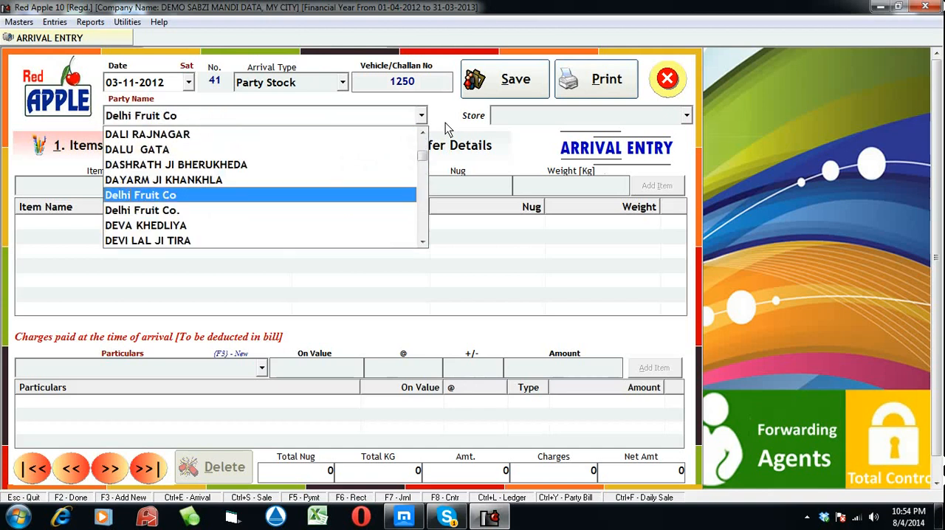
key(Return)
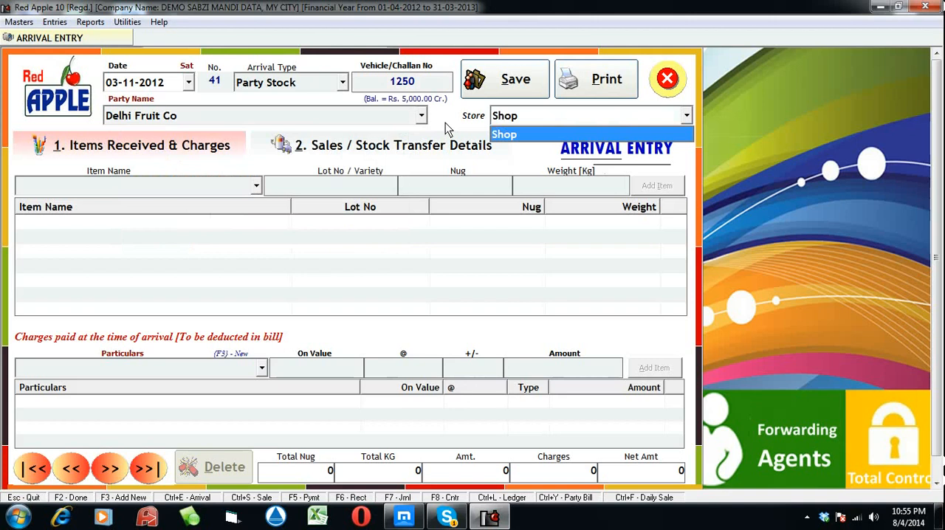
Choose Shop as the store and continue past the transport, GR number and remarks details, leaving them blank
key(Return)
key(Return)
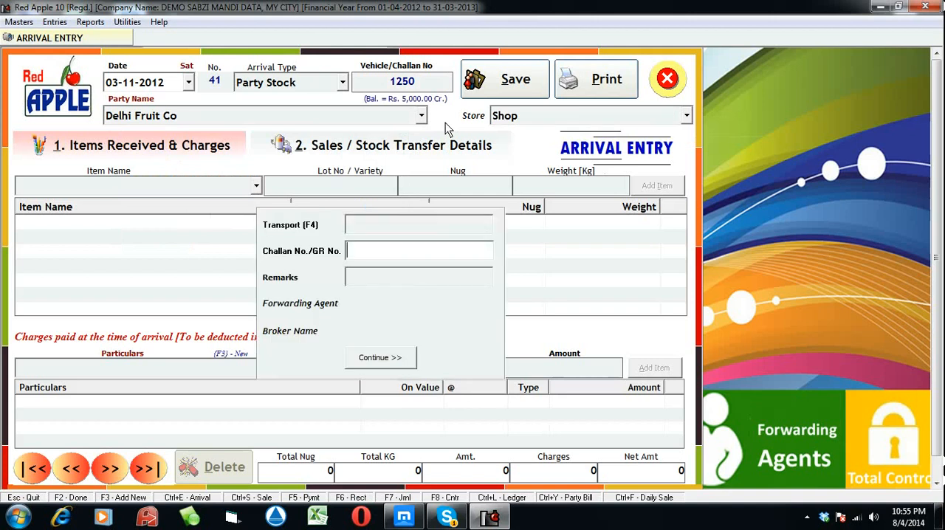
key(Return)
key(Return)
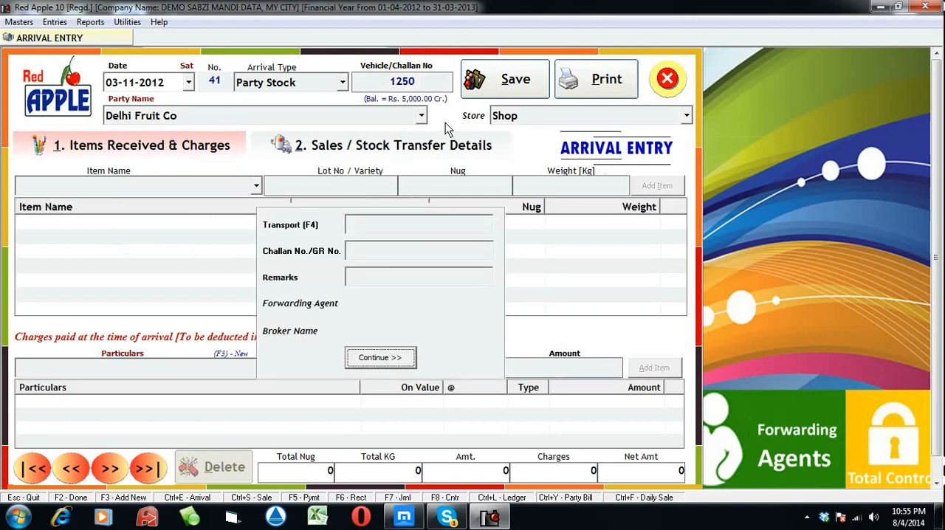
key(Return)
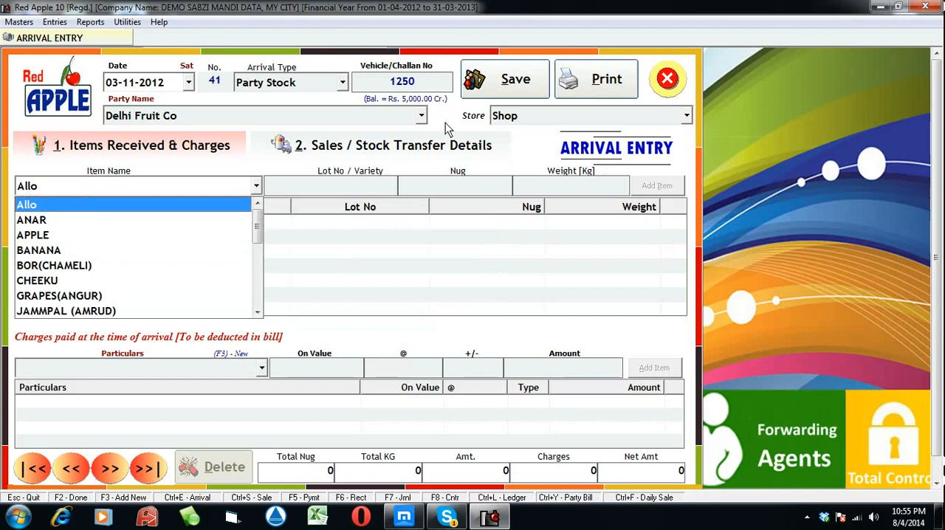
Add the item Allo to the arrival with lot/variety 150/Goli and 150 nug, leaving the weight blank
key(Return)
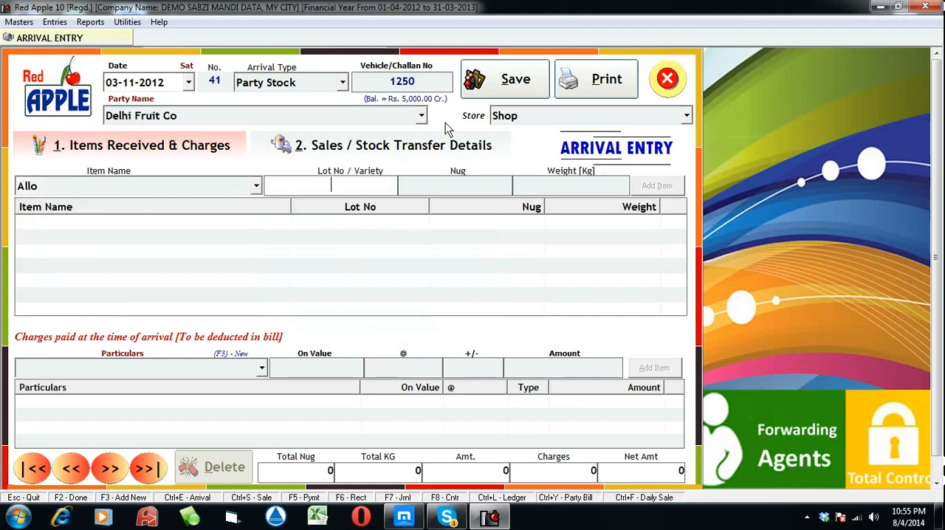
text(150/Goli)
key(Return)
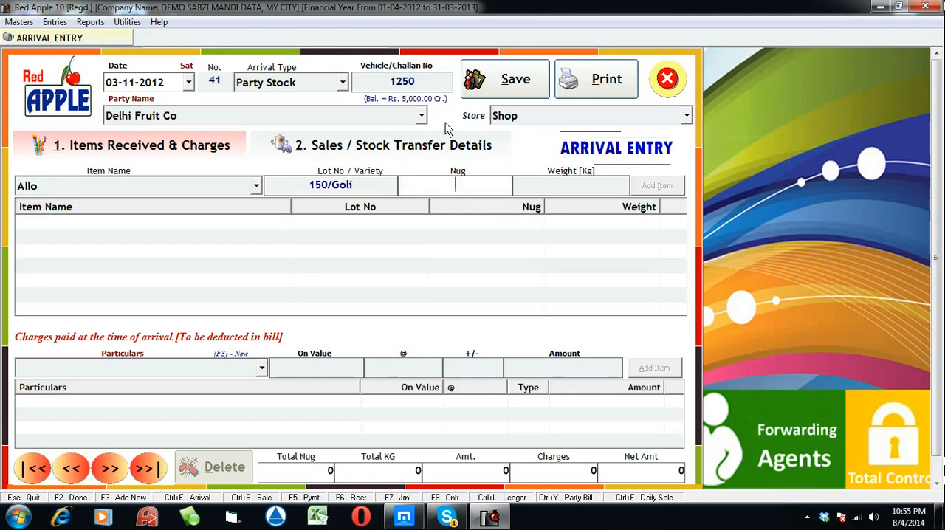
text(150)
key(Return)
Add a second Allo line to the arrival with lot/variety 50/red and 50 nug, leaving the weight blank
key(Return)
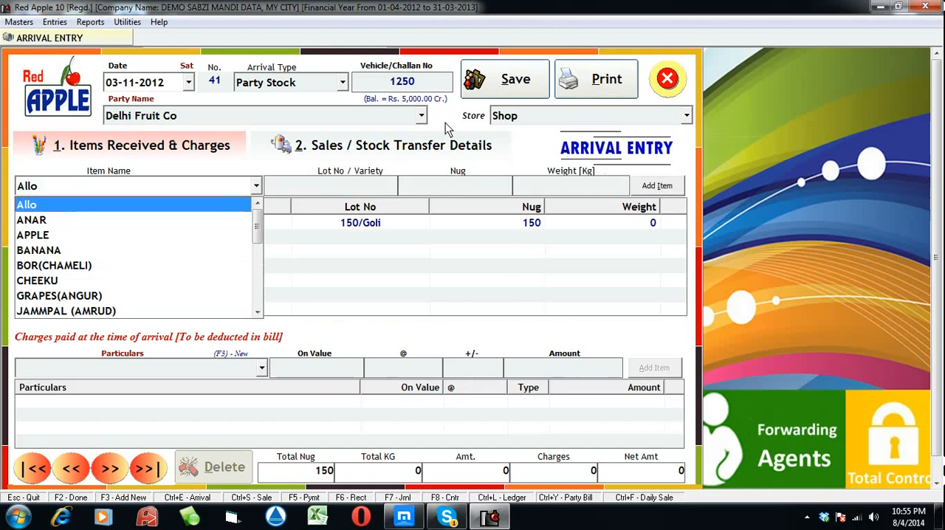
key(Return)
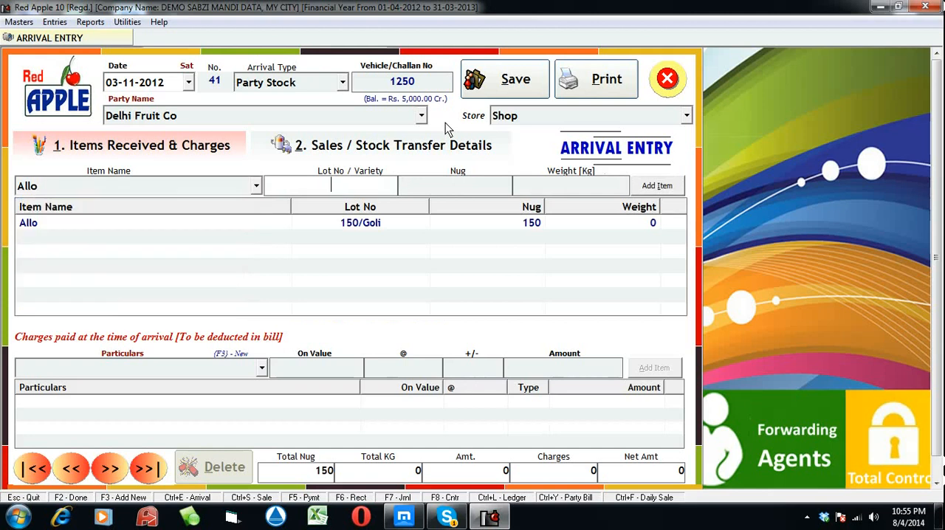
text(2)
key(BackSpace)
text(50)
key(Return)
key(shift+Tab)
key(End)
text(/red)
key(Return)
text(50)
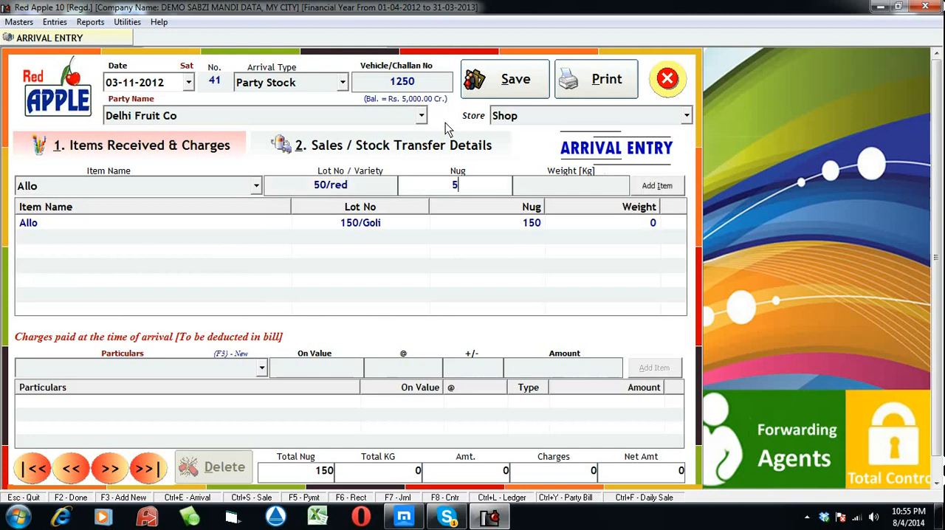
key(Return)
key(Return)
key(Return)
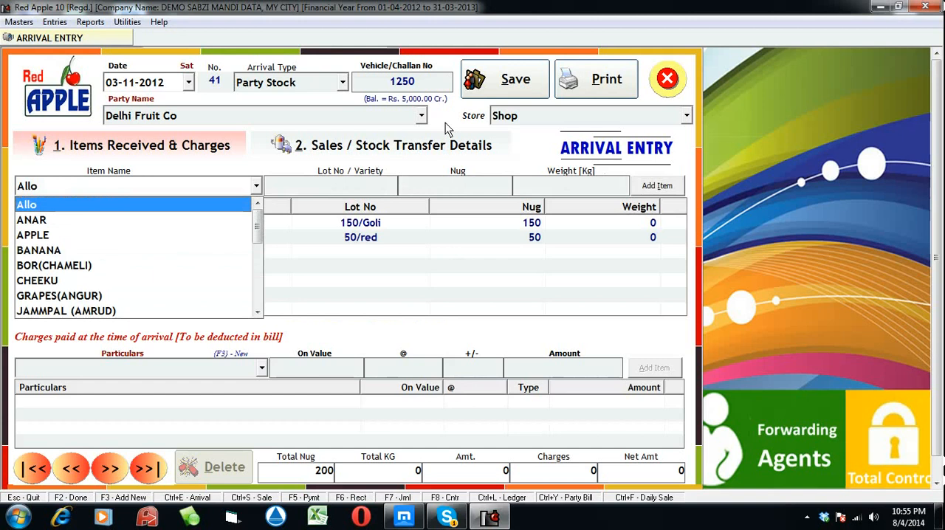
Save the arrival without extra charges and agree to sell the received items, opening the stock sale form
key(F2)
key(F2)
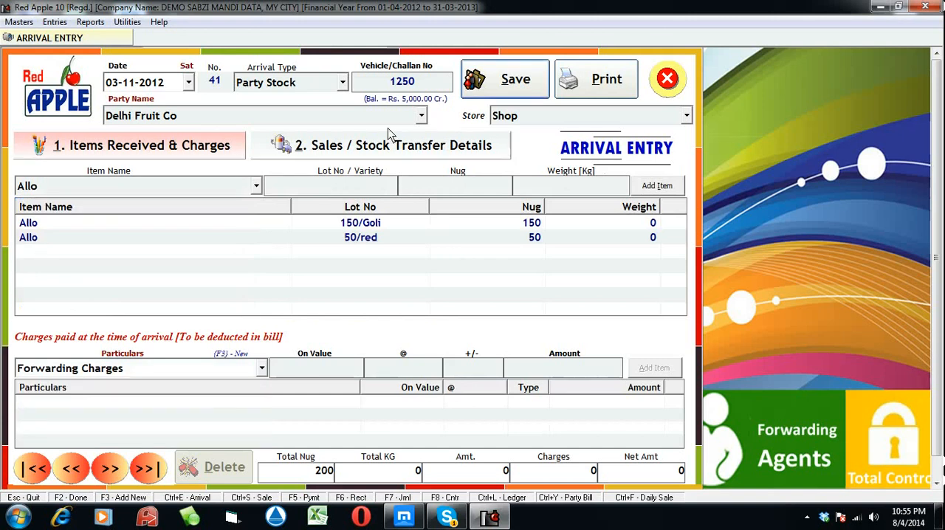
click(494, 89)
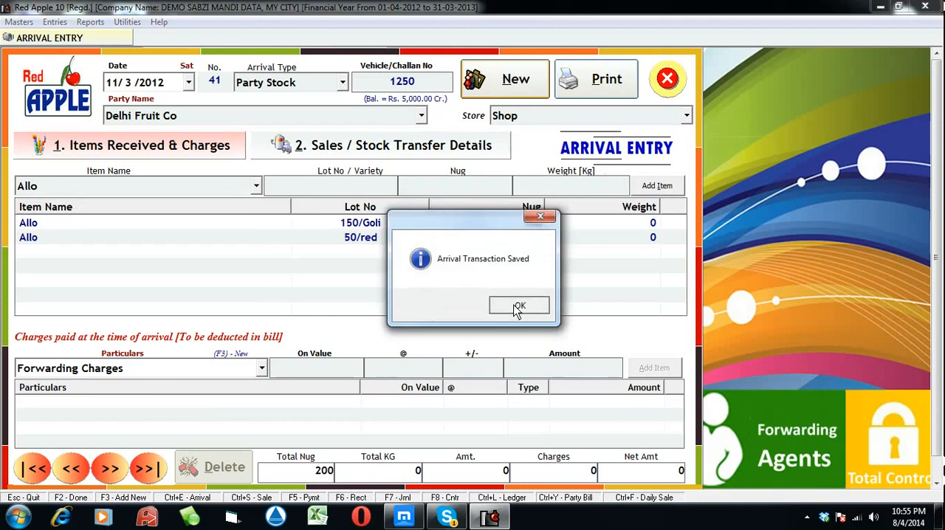
click(518, 306)
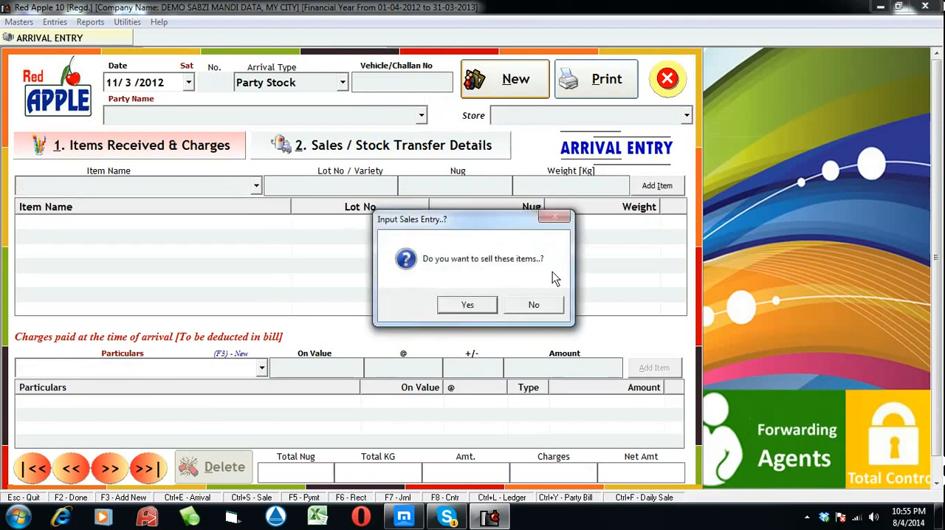
click(456, 310)
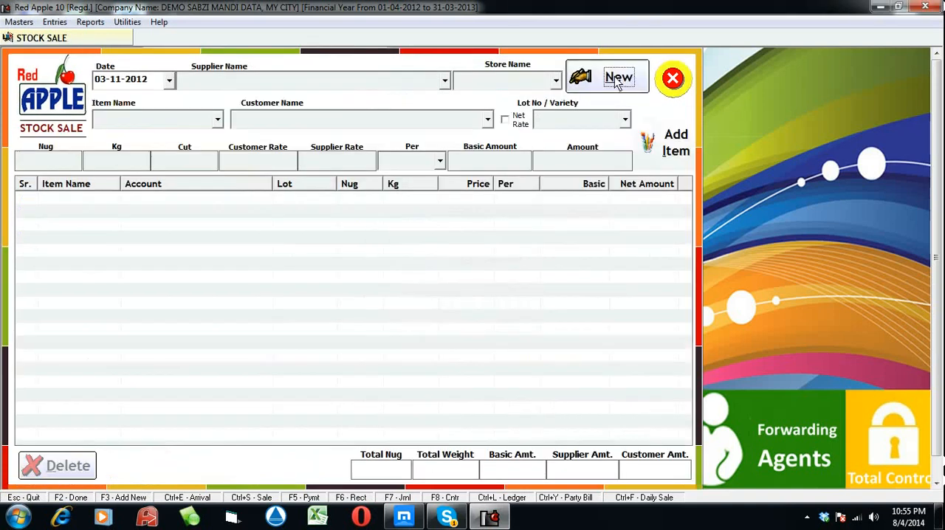
Start a new stock sale dated 03-11-2012 for supplier Delhi Fruit Co from the Shop store
click(609, 82)
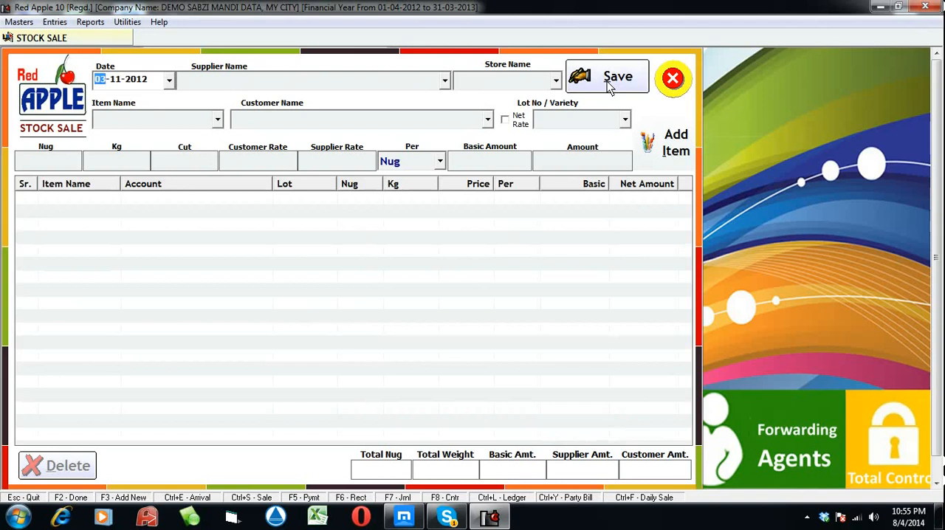
key(Return)
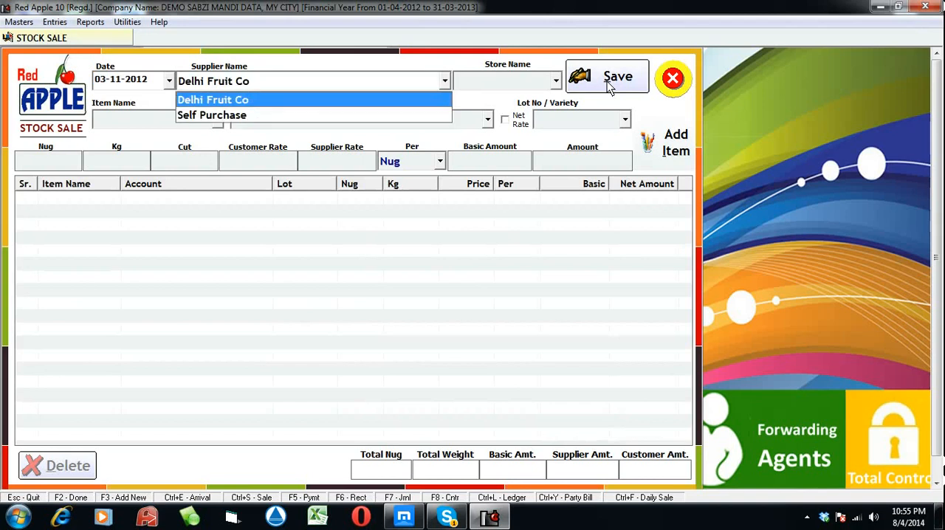
key(Return)
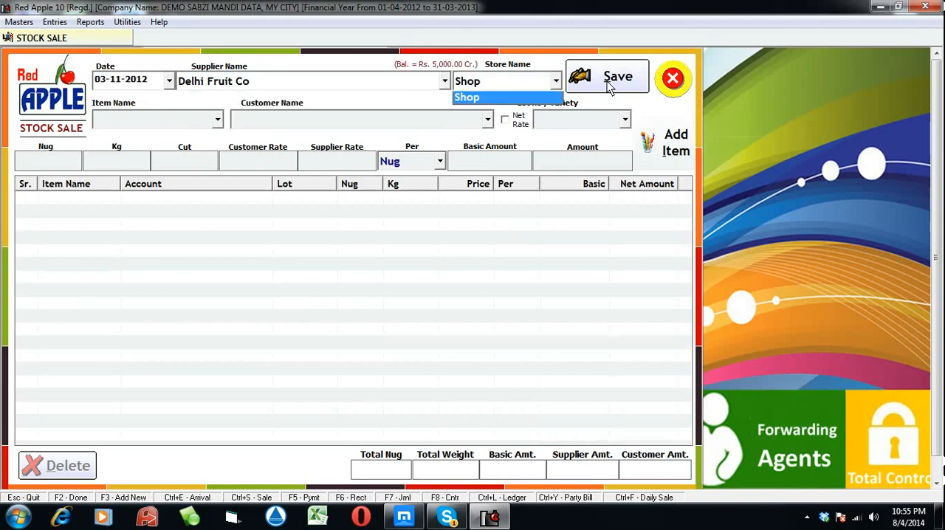
key(Return)
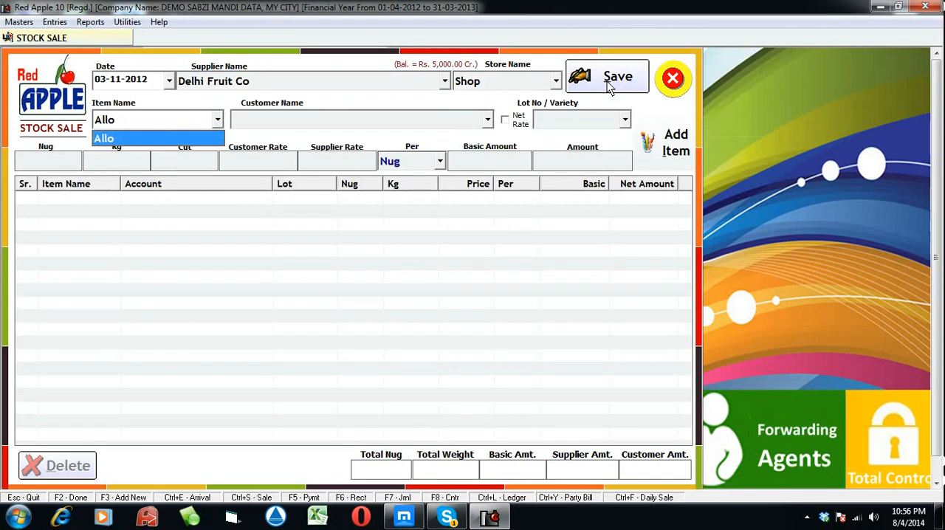
Choose the item Allo, the previously created customer, and lot/variety 150/Goli for the first sale line
key(Return)
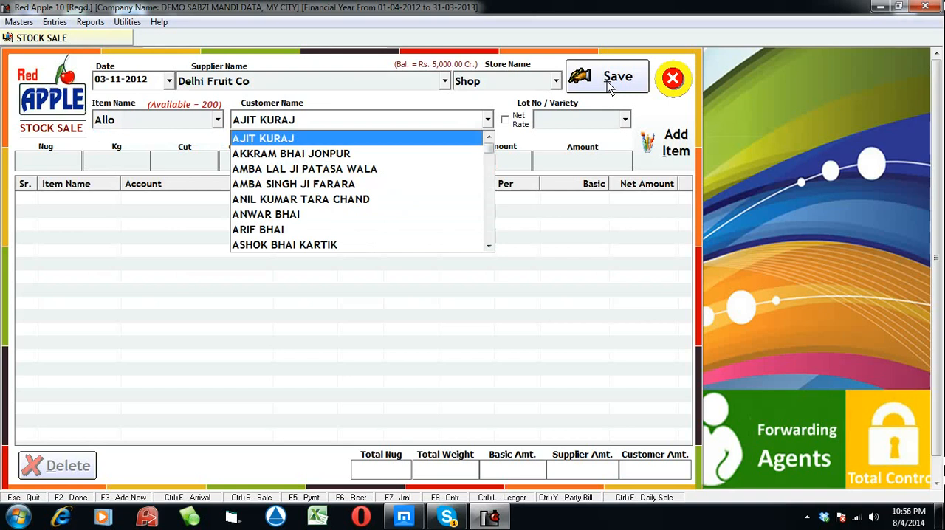
text(Ramu)
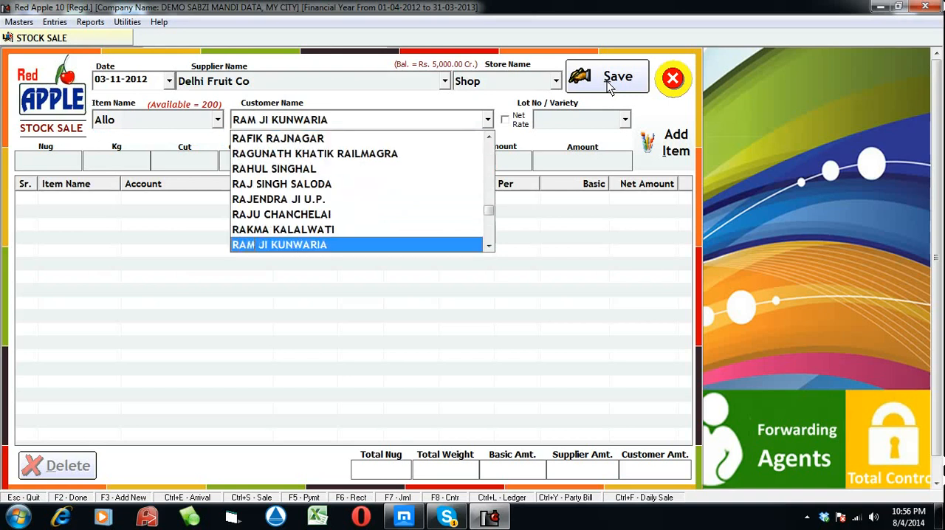
key(Return)
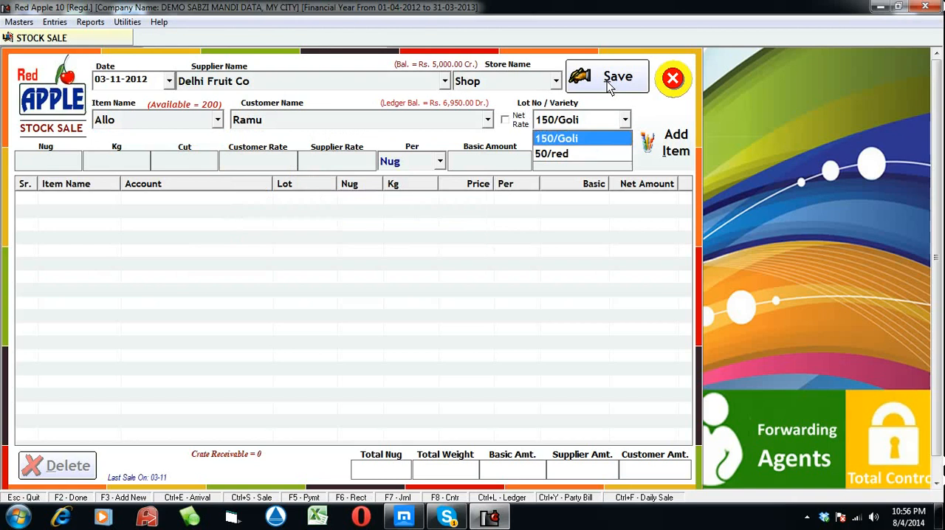
key(Return)
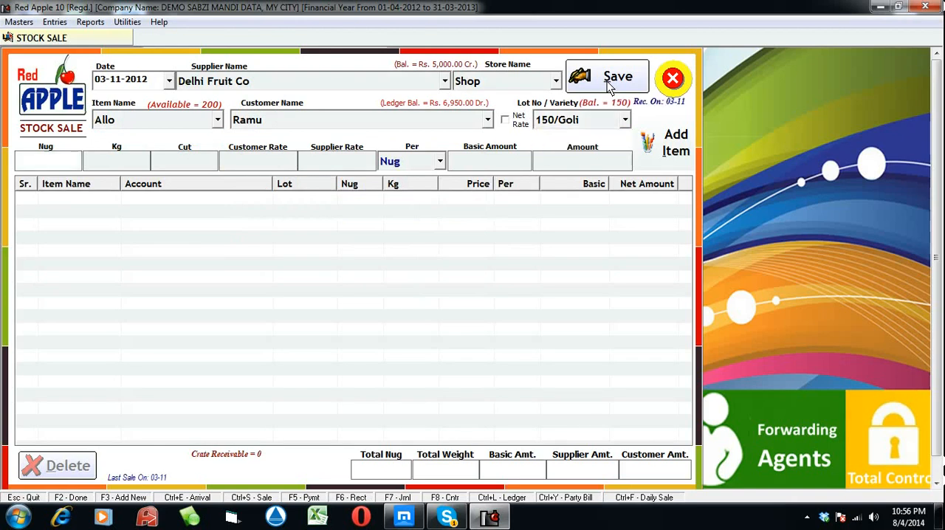
Enter 50 nug, a weight of 200 kg and a customer rate of 25 for the first line
text(50)
key(Return)
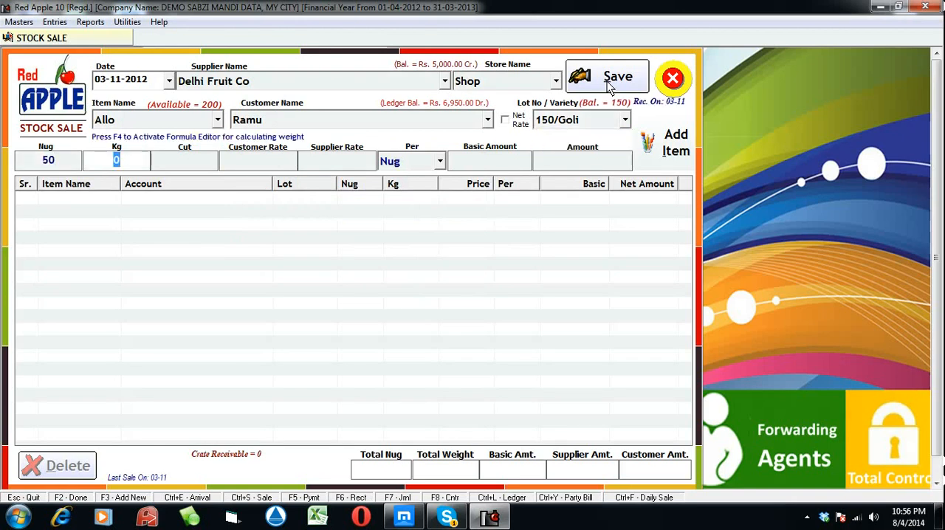
text(200)
key(Return)
key(Return)
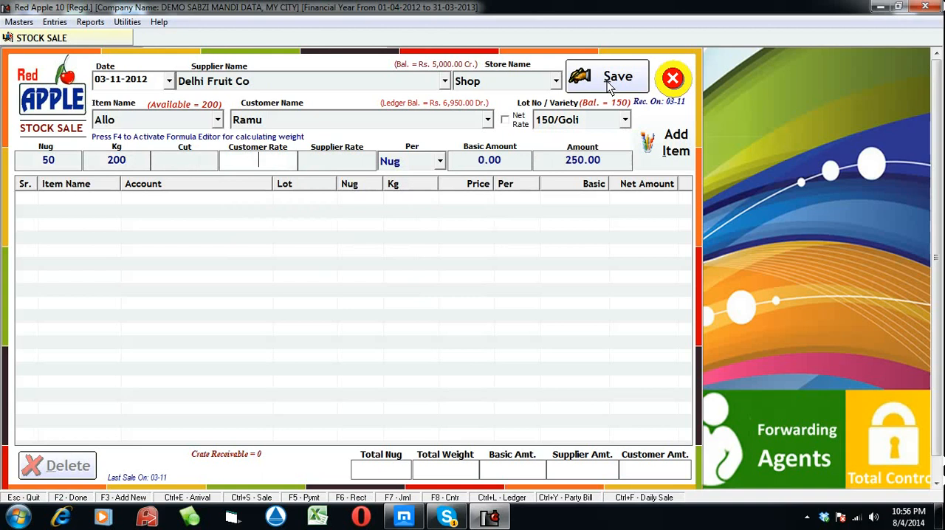
text(25)
key(Return)
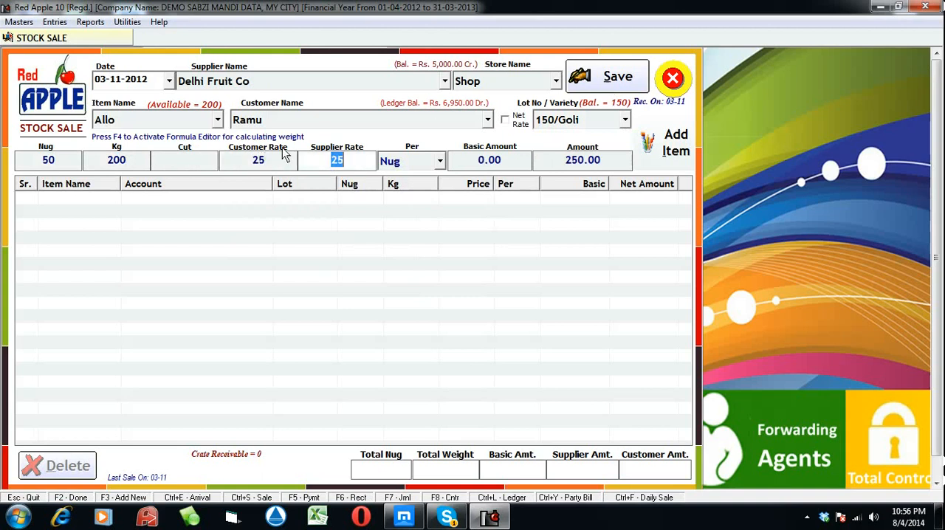
Set the first line's cut to 10 and supplier rate to 22, keeping the customer rate at 25
click(207, 159)
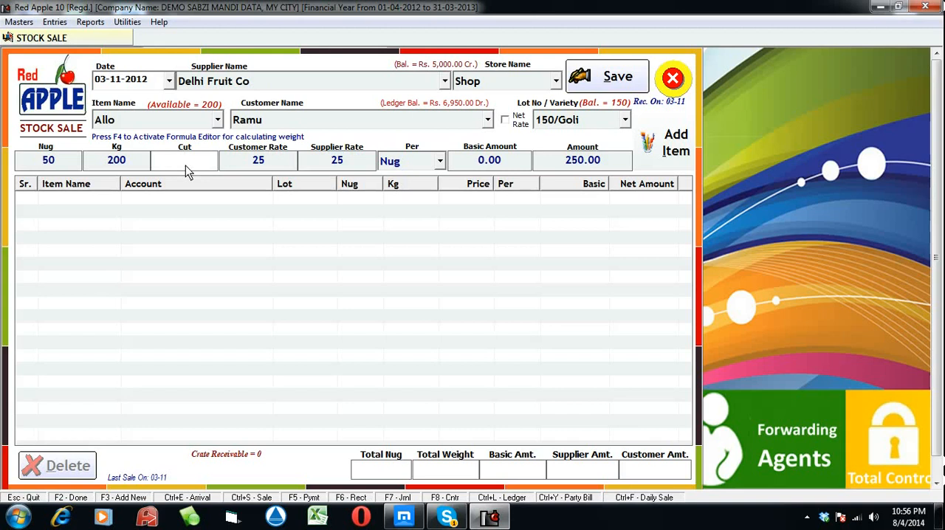
text(10)
key(Return)
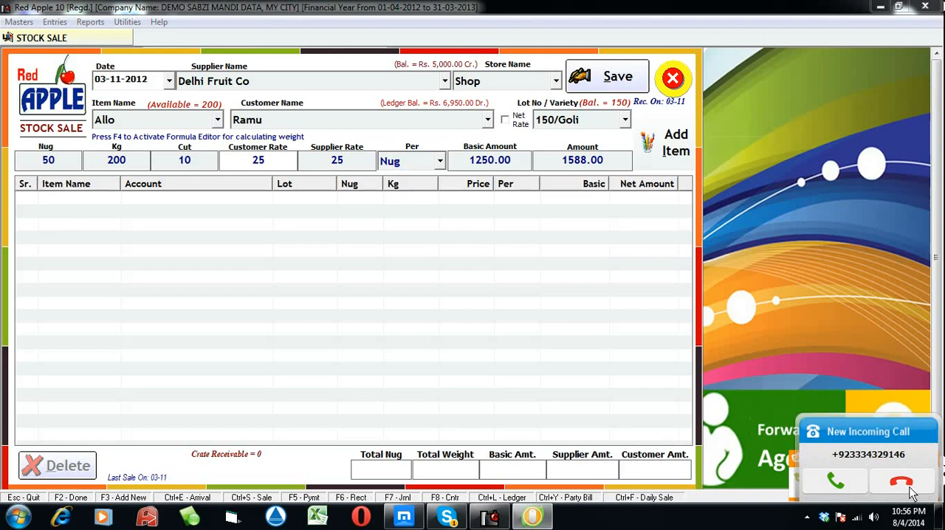
mouse_move(907, 522)
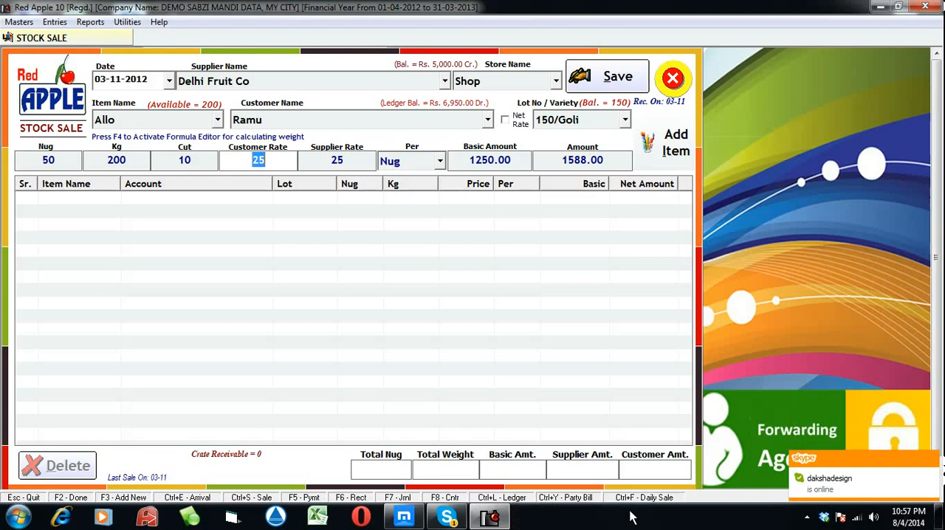
click(272, 160)
key(Tab)
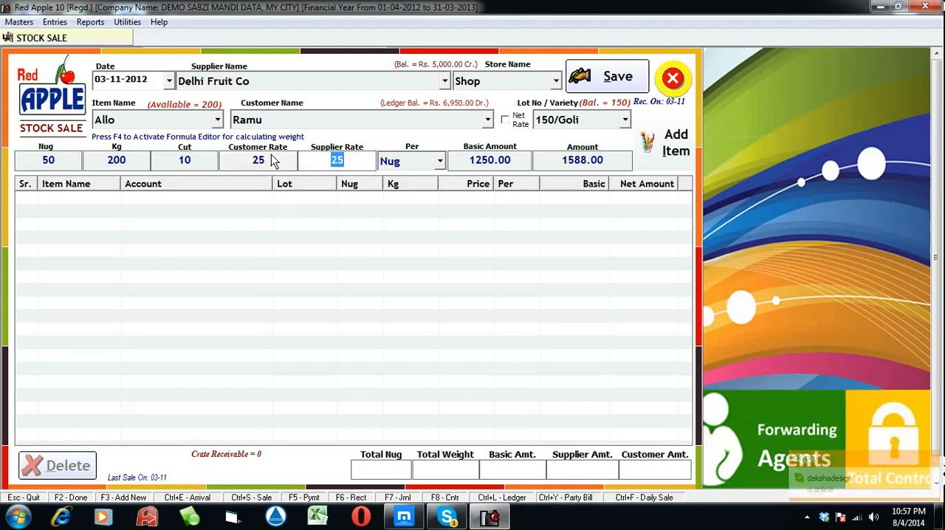
text(22)
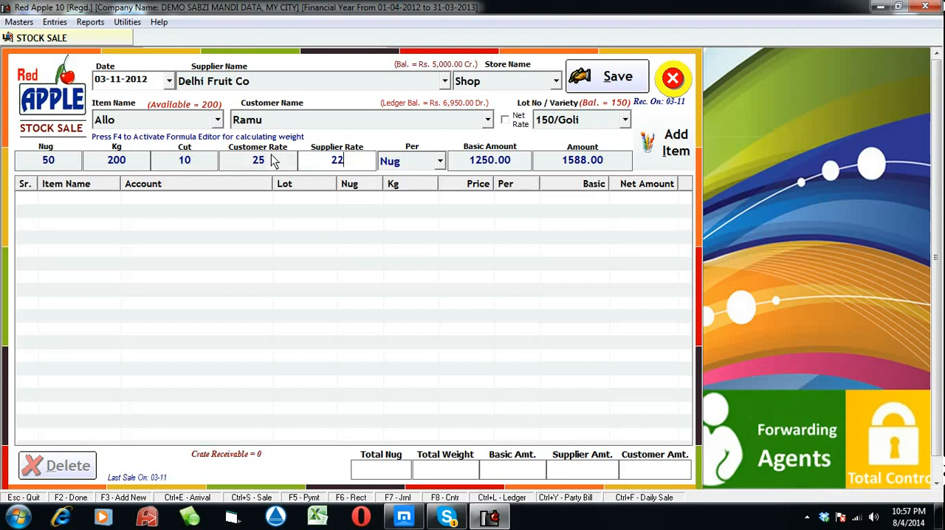
key(Tab)
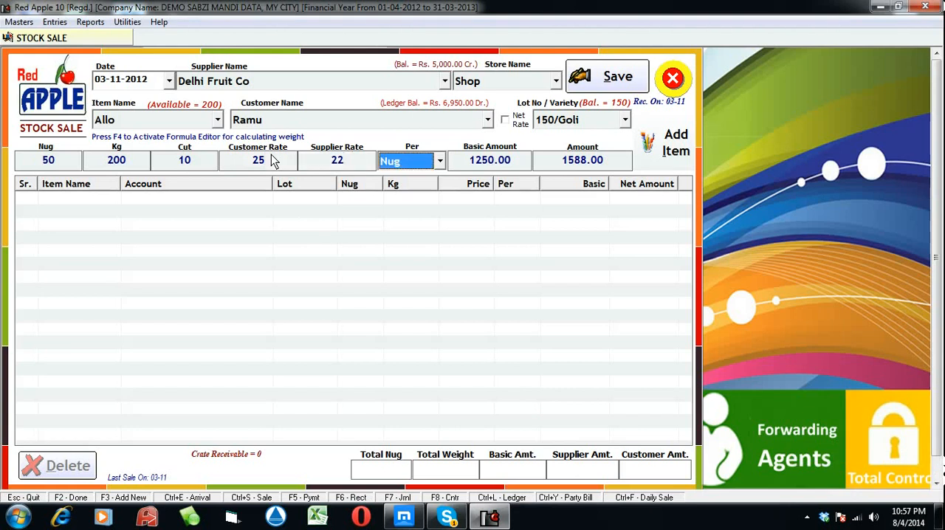
Set the first line's rate unit to Kg
key(Down)
key(Tab)
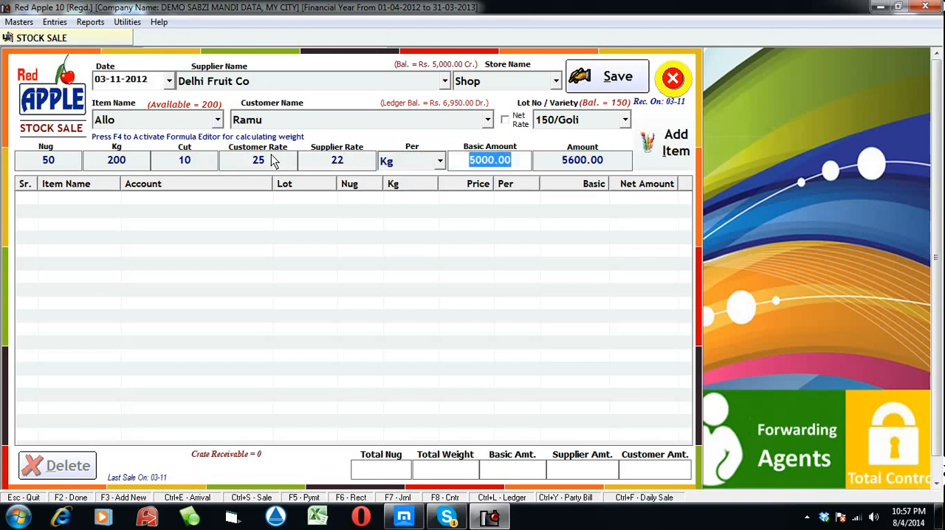
click(437, 162)
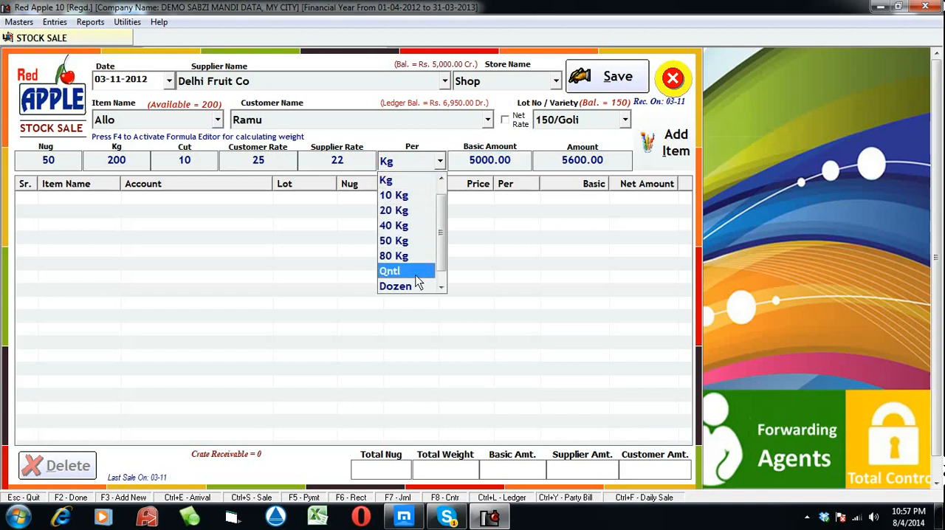
scroll(413, 285, down, 1)
scroll(410, 306, up, 2)
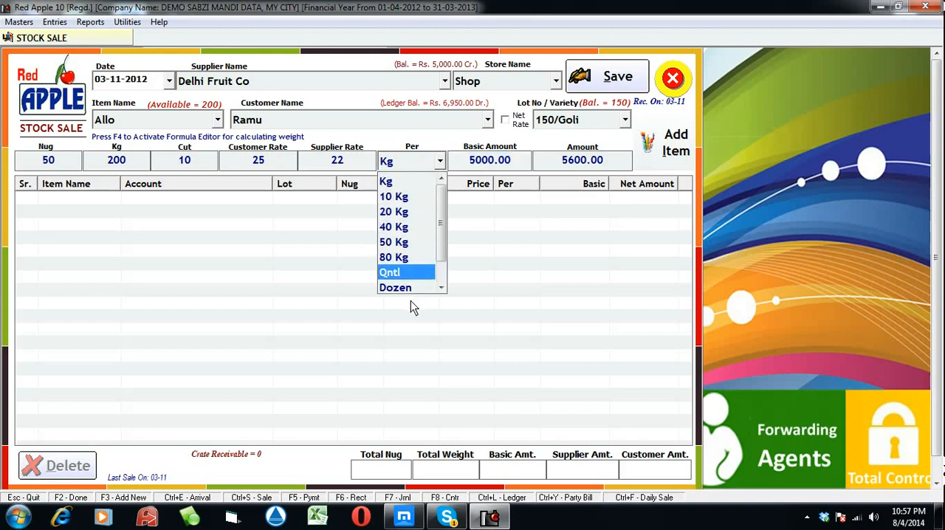
click(408, 198)
key(Return)
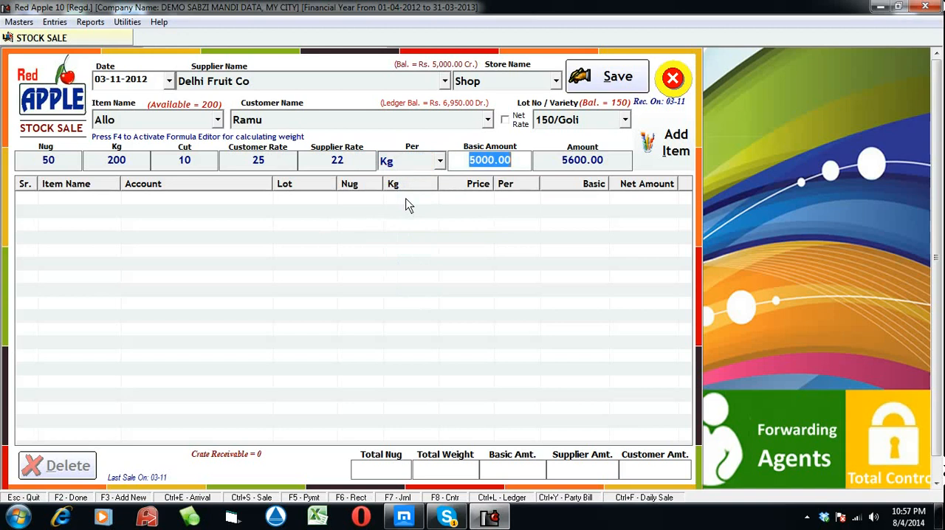
Accept the calculated basic amount and default charges, add the first line to the sale, and keep Allo as the next item
key(Return)
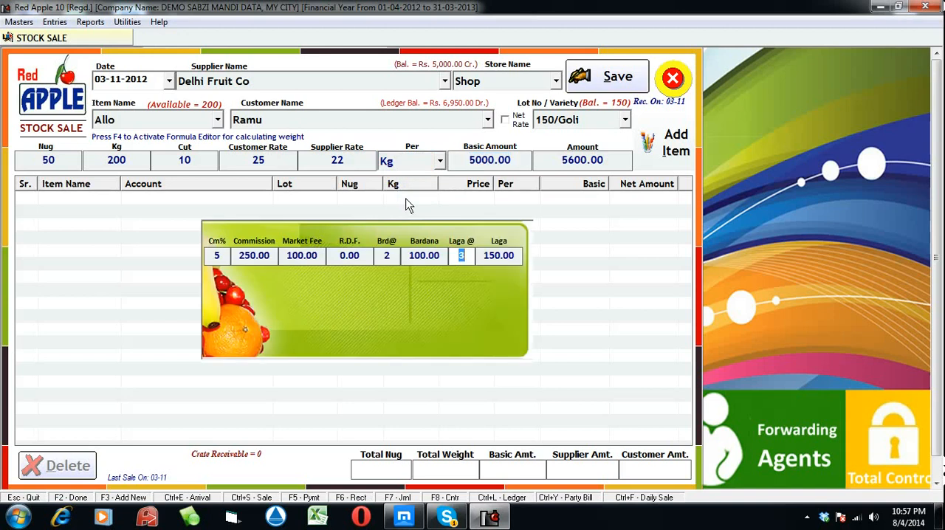
key(Return)
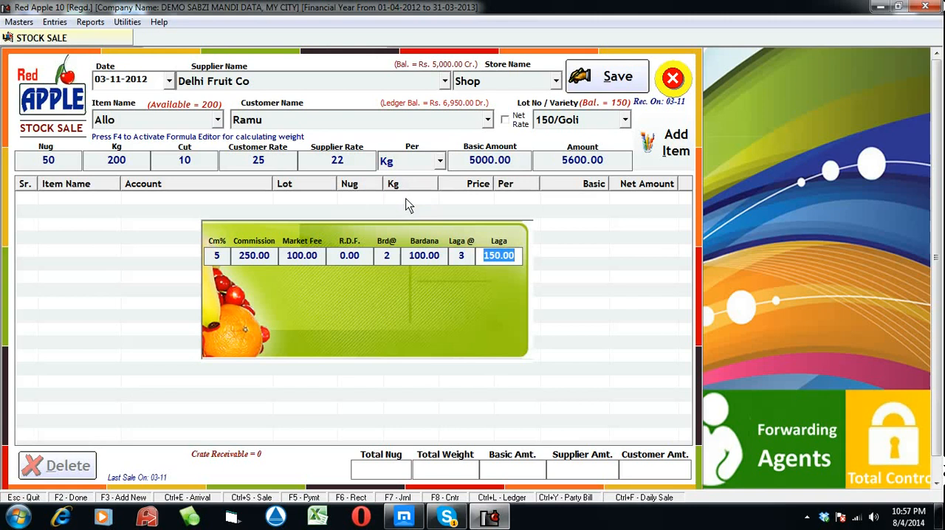
key(Return)
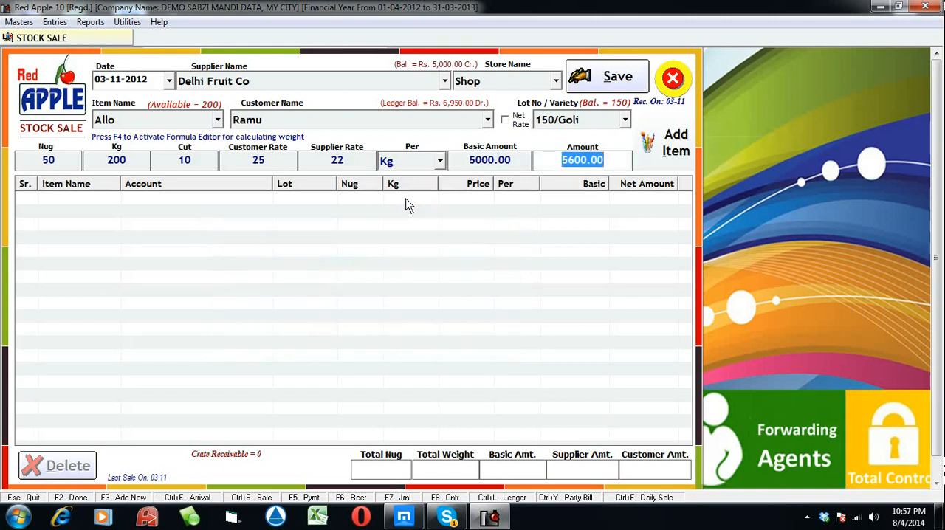
key(Return)
Choose the customer three entries below the highlighted one and lot/variety 150/Goli for the second sale line
key(Return)
key(Return)
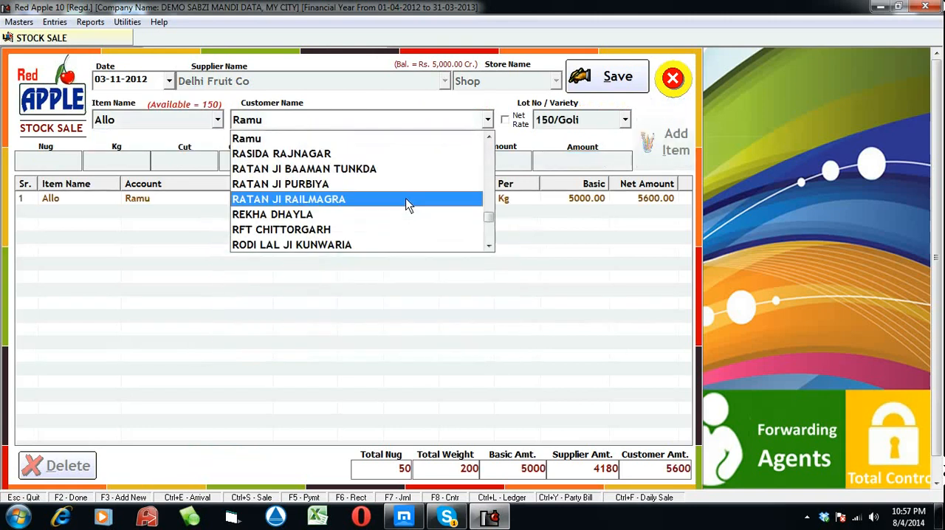
key(Down)
key(Down)
key(Down)
key(Return)
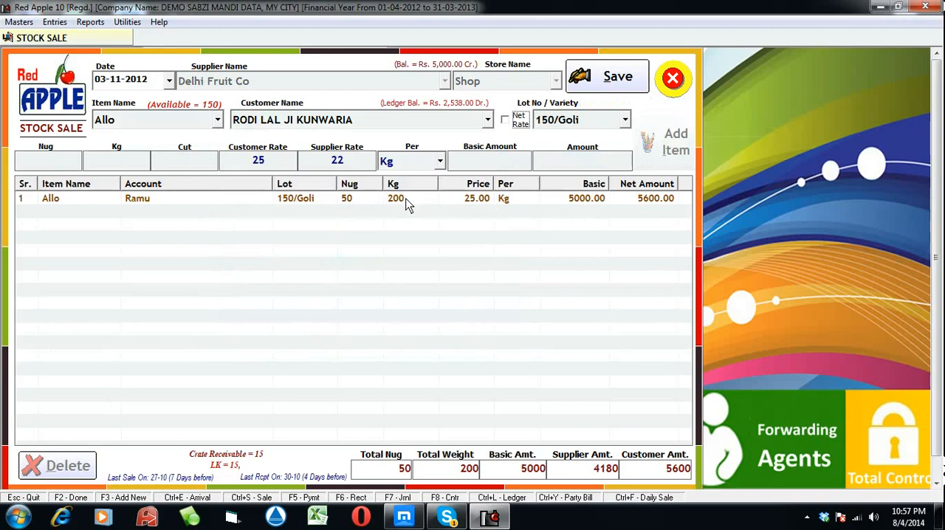
key(Return)
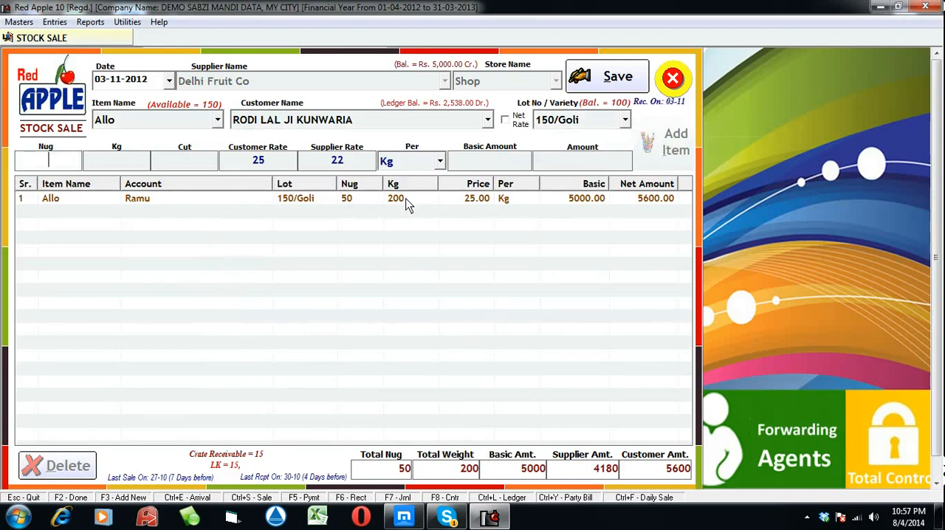
Enter 100 nug and 600 kg with no cut, keeping customer rate 25, supplier rate 22 and the Kg unit
key(Return)
text(100)
key(Return)
text(600)
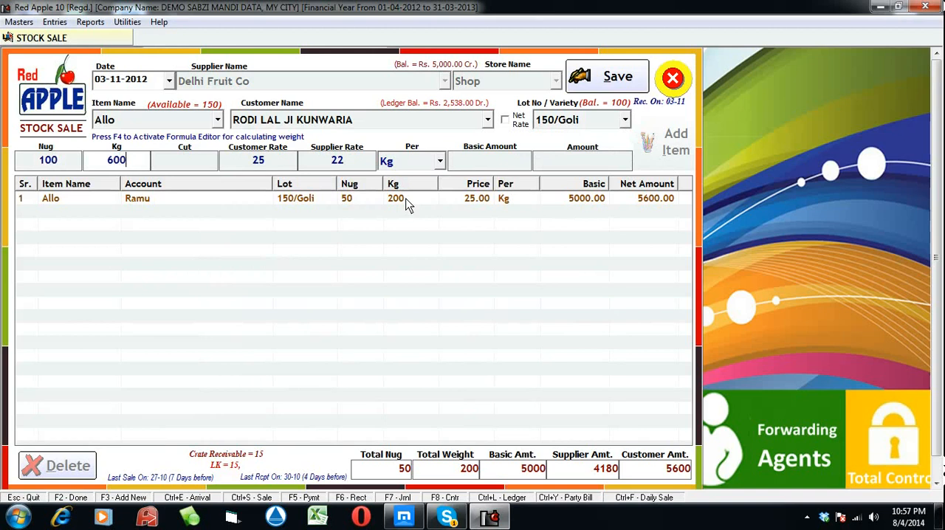
key(Return)
key(Return)
Accept the second line's amounts and default charges, add it to the sale, and keep Allo as the next item
key(Return)
key(Return)
key(Return)
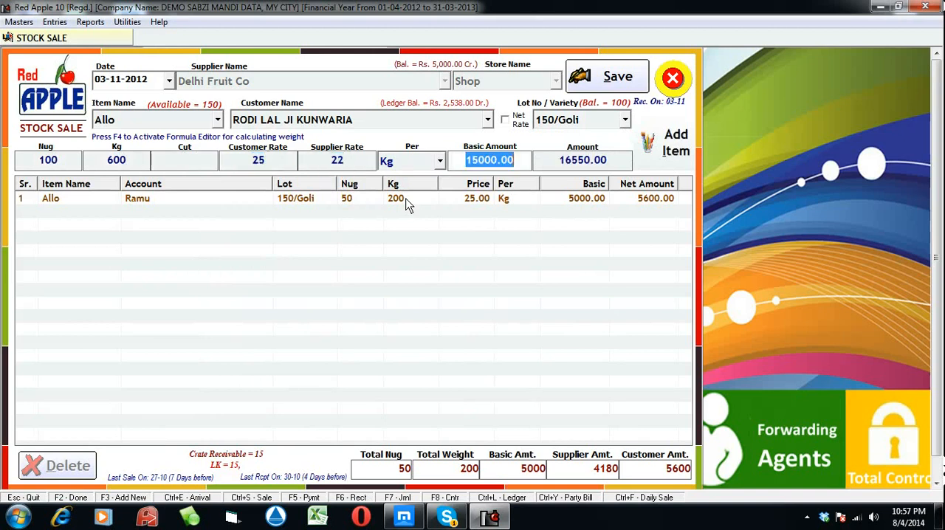
key(Return)
key(Return)
key(Return)
key(Return)
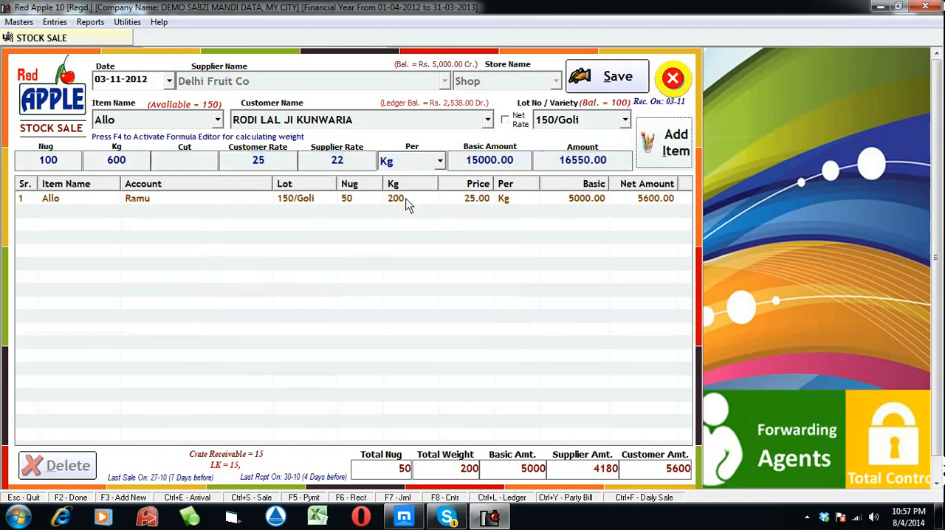
key(Return)
Choose the customer three entries further down the list and lot/variety 50/red for the third sale line
key(Return)
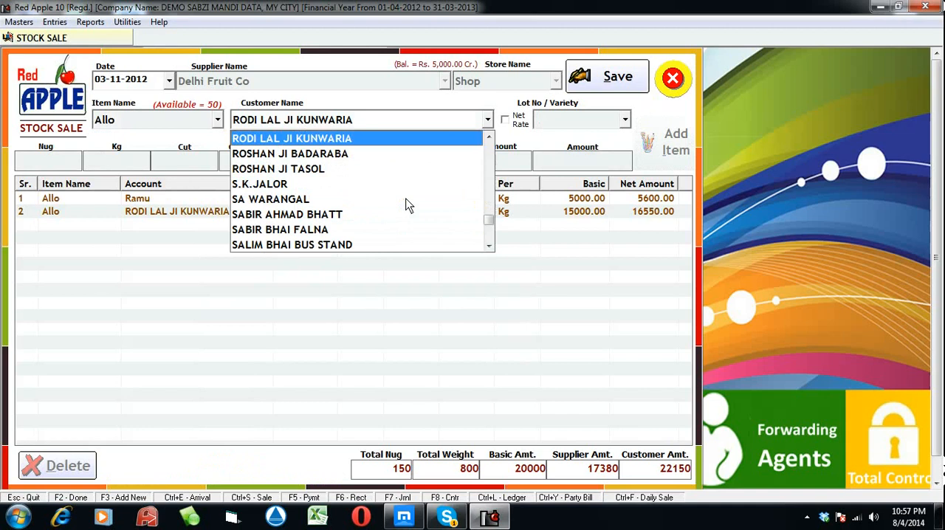
key(Down)
key(Down)
key(Down)
key(Return)
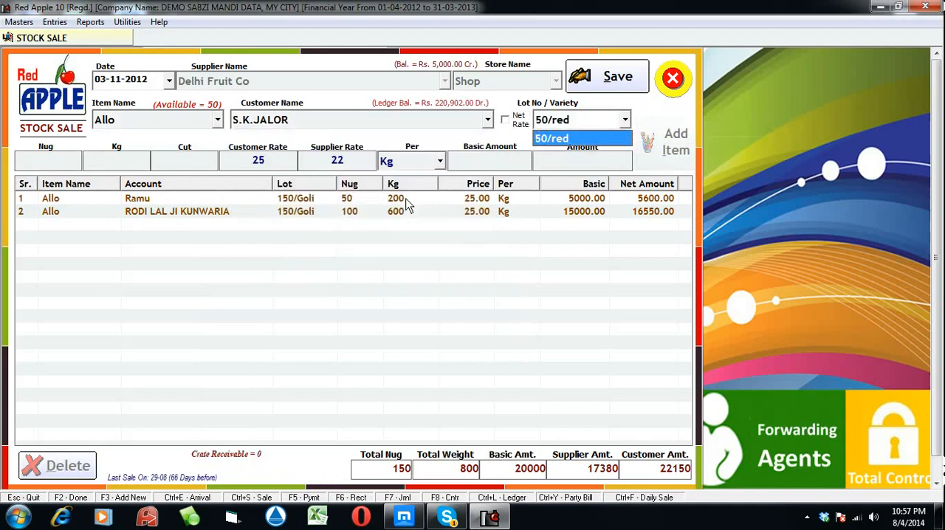
Enter 30 nug and 600 kg with no cut, customer rate 20 and supplier rate 20, keeping the Kg unit
key(Return)
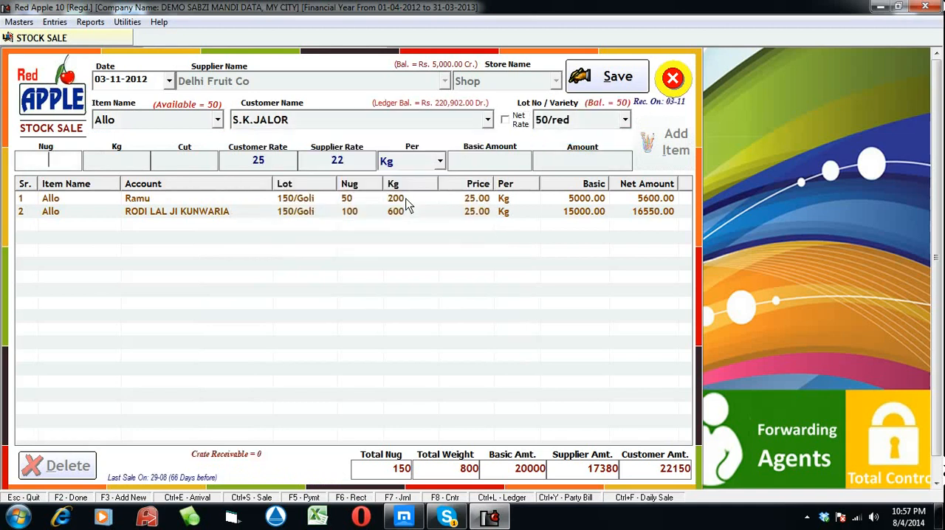
text(30)
key(Return)
text(600)
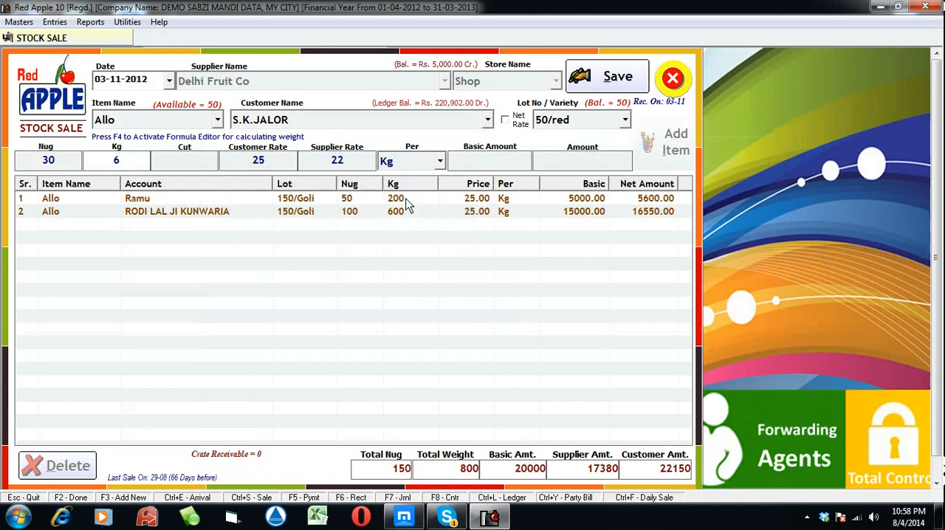
key(Return)
key(Return)
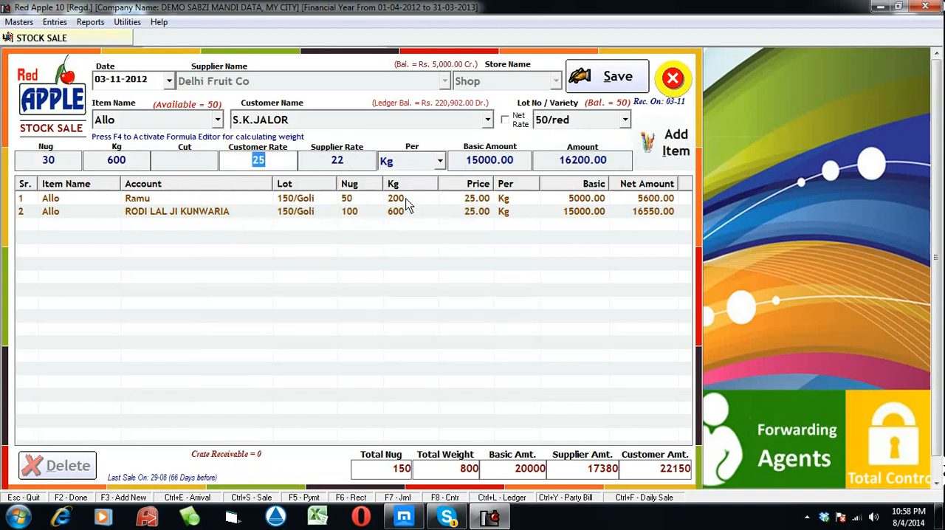
text(20)
key(Return)
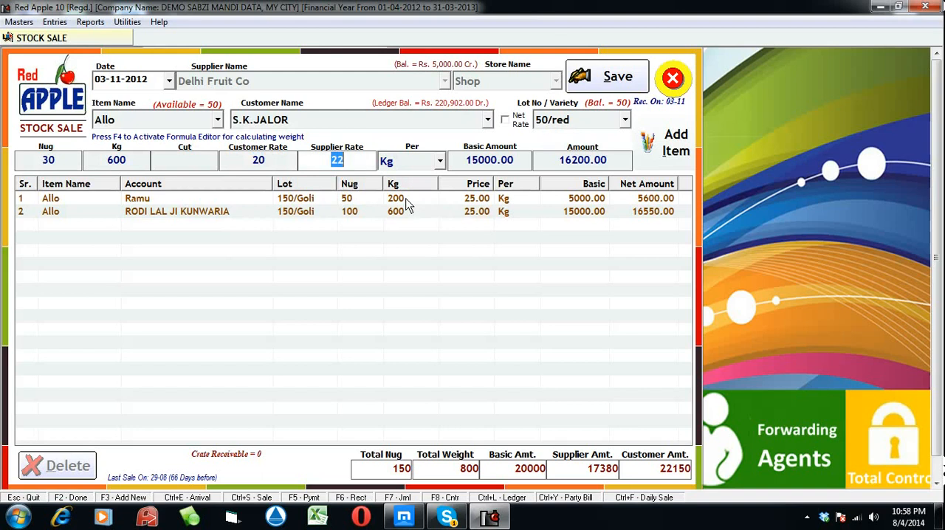
text(20)
key(Return)
Accept the third line's default charges, add it to the sale, and keep Allo as the next item
key(Return)
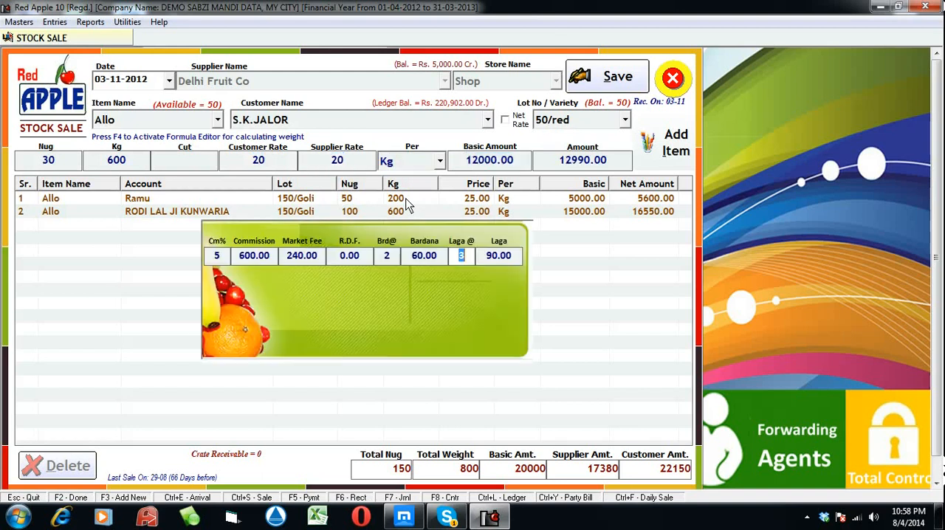
key(Return)
Choose the customer three entries below the highlighted one and lot/variety 50/red for the fourth sale line
key(Return)
key(Return)
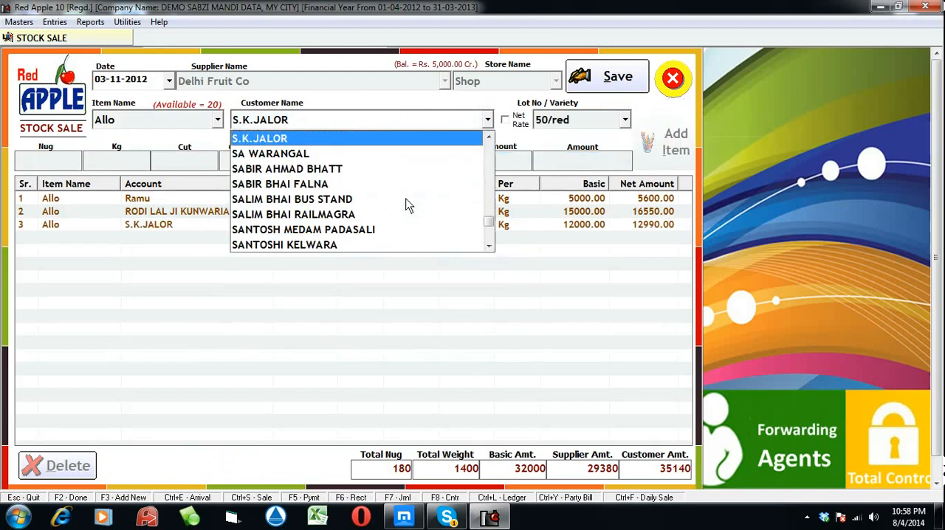
key(Down)
key(Down)
key(Down)
key(Return)
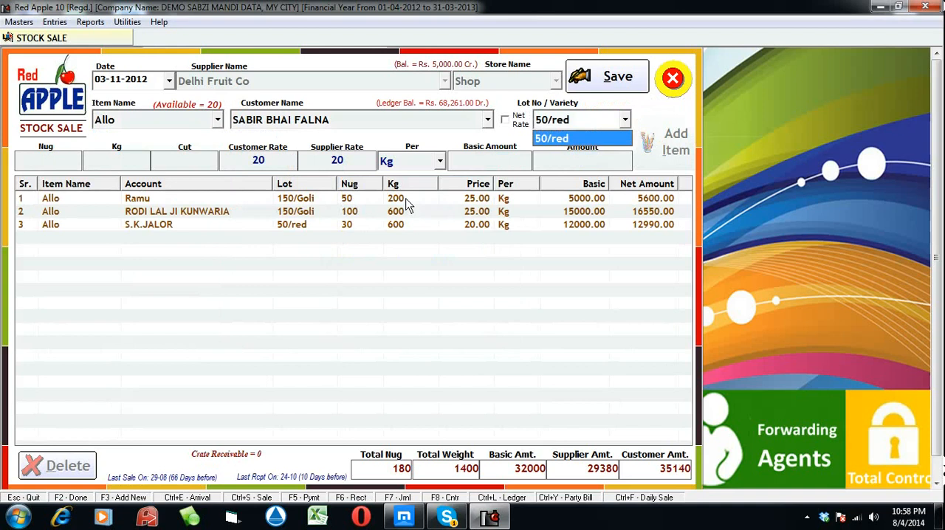
key(Return)
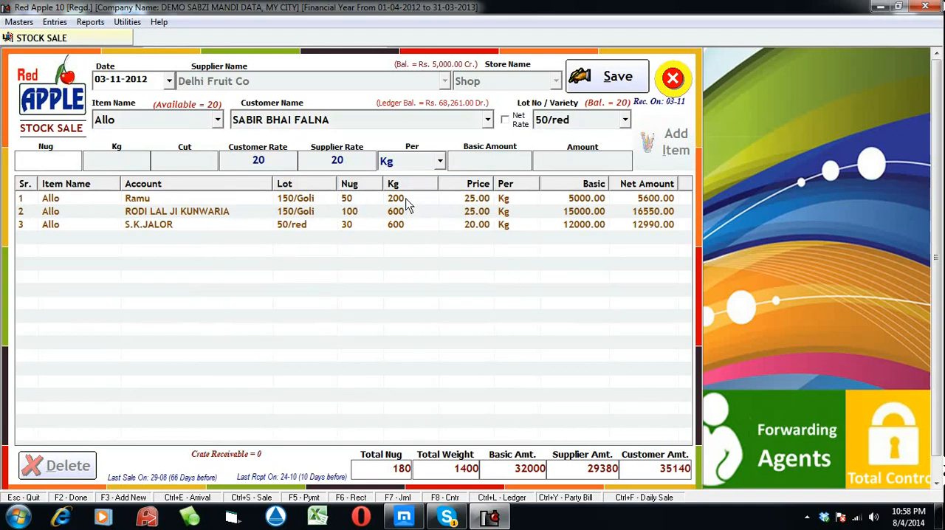
Enter 20 nug and 300 kg with no cut for the fourth line, keeping customer and supplier rates at 20
text(20)
key(Return)
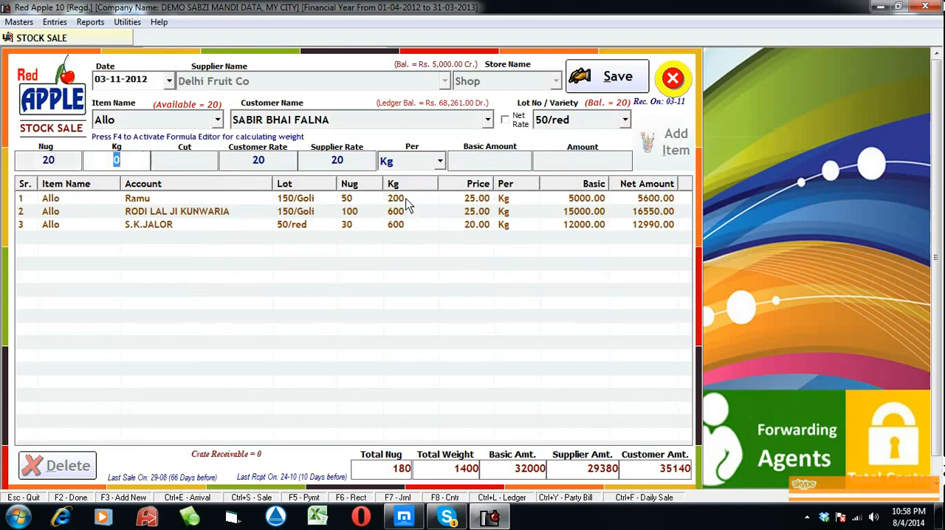
text(30)
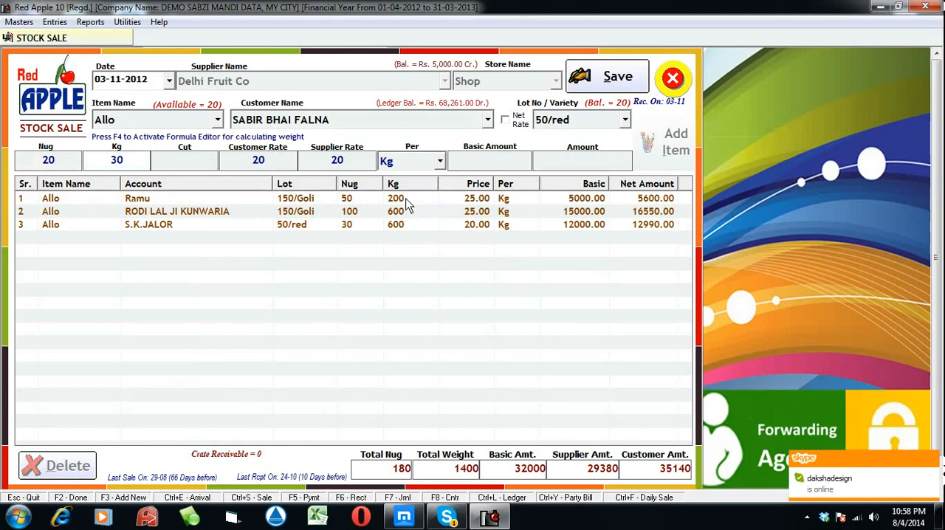
text(0)
key(Return)
key(Return)
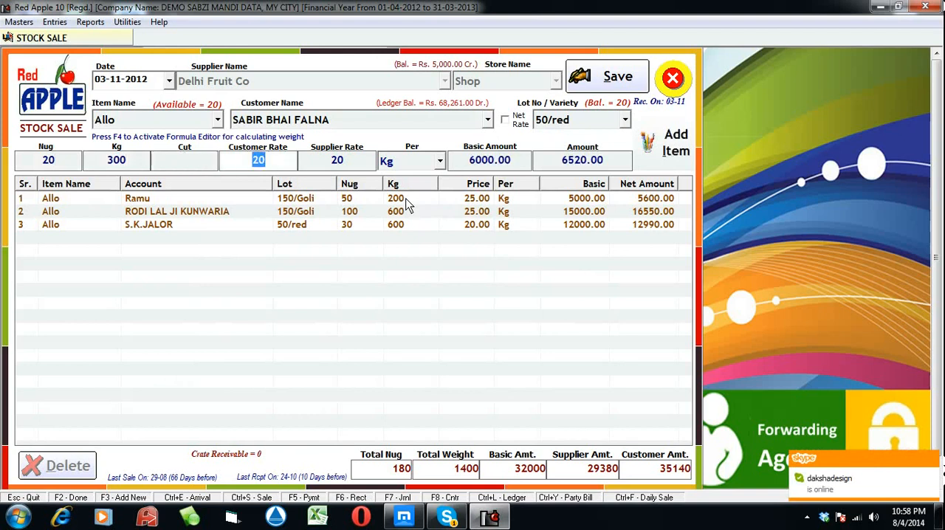
Keep the Kg unit, accept the fourth line's default charges, and add the line to the sale
key(Return)
key(Return)
key(Return)
key(Return)
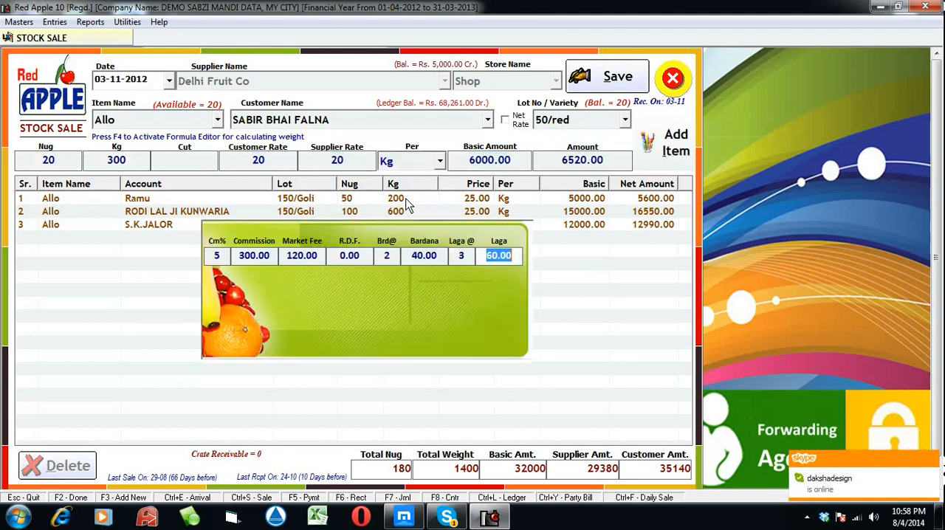
key(Return)
key(Return)
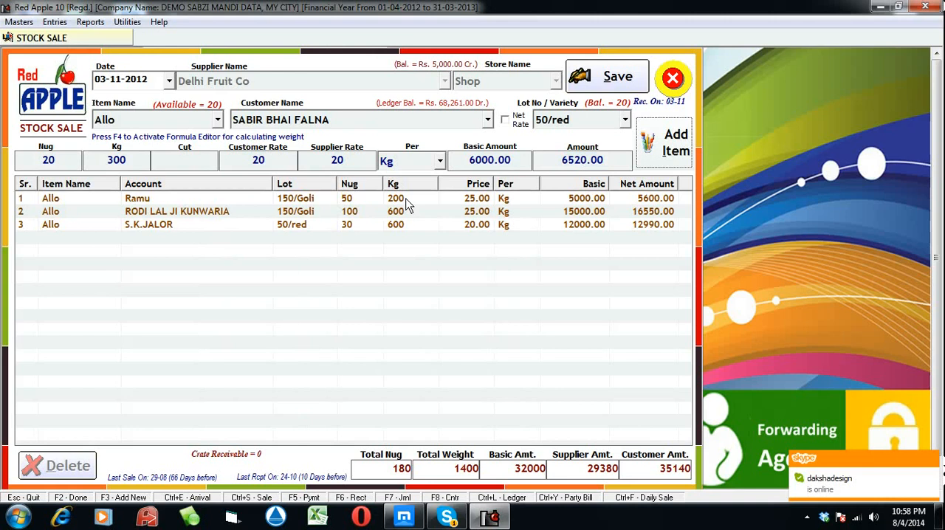
key(Return)
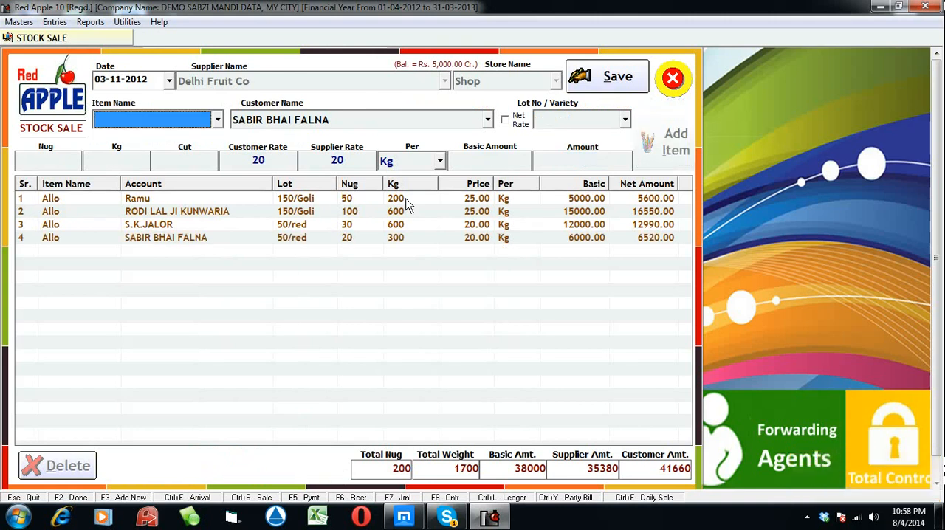
Save the four-line stock sale and close the stock sale form
click(605, 87)
click(530, 304)
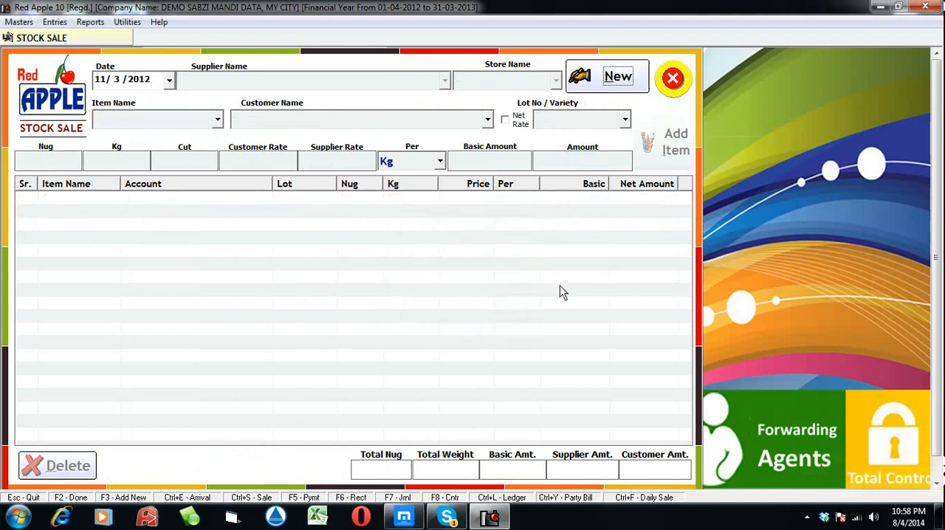
click(676, 86)
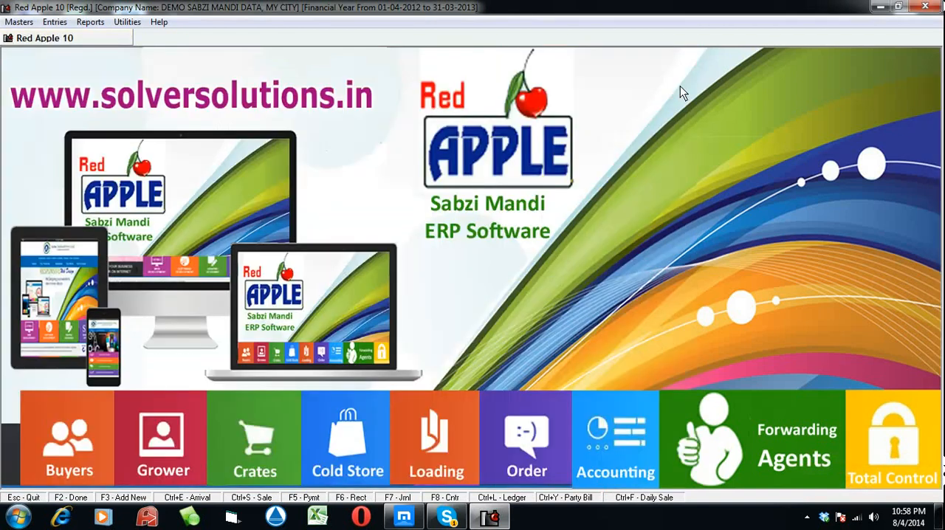
Show the ledger of the first sale line's customer and widen the Particulars column to fit the full item details
click(90, 22)
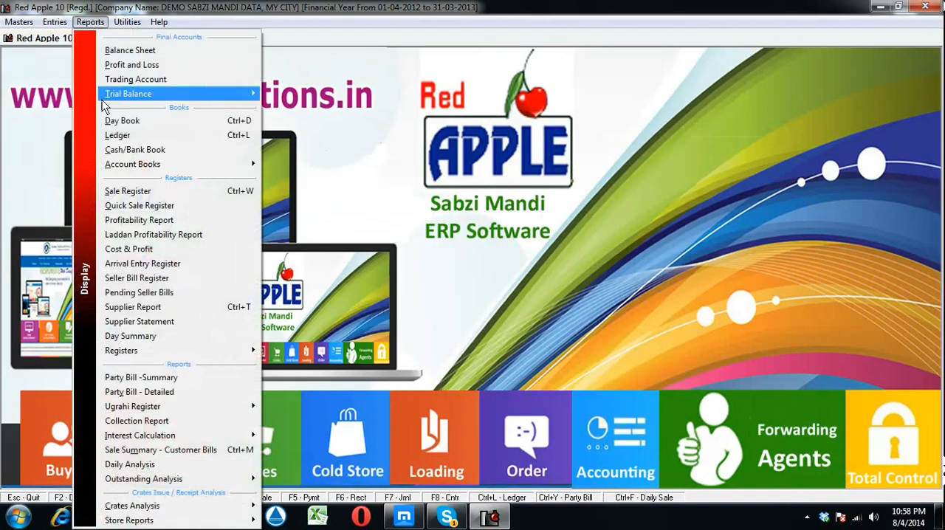
click(140, 135)
text(r)
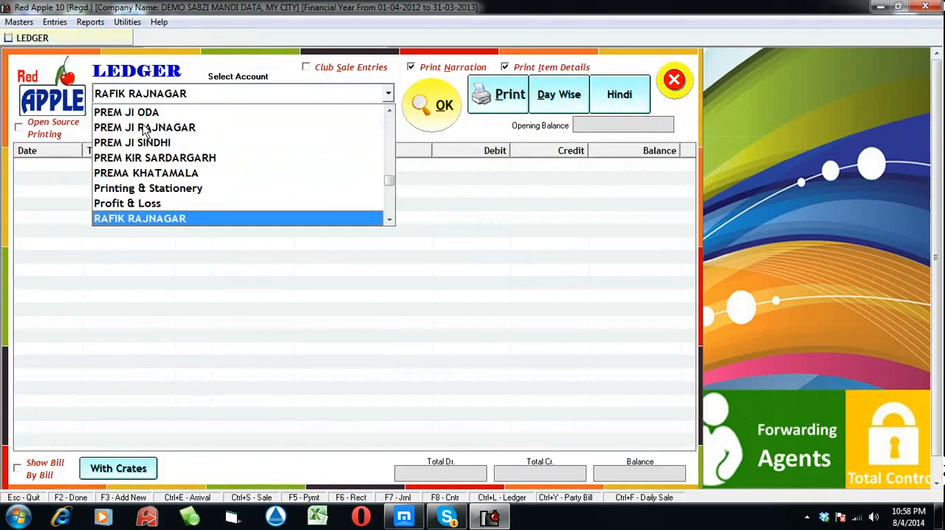
text(am)
scroll(143, 178, down, 4)
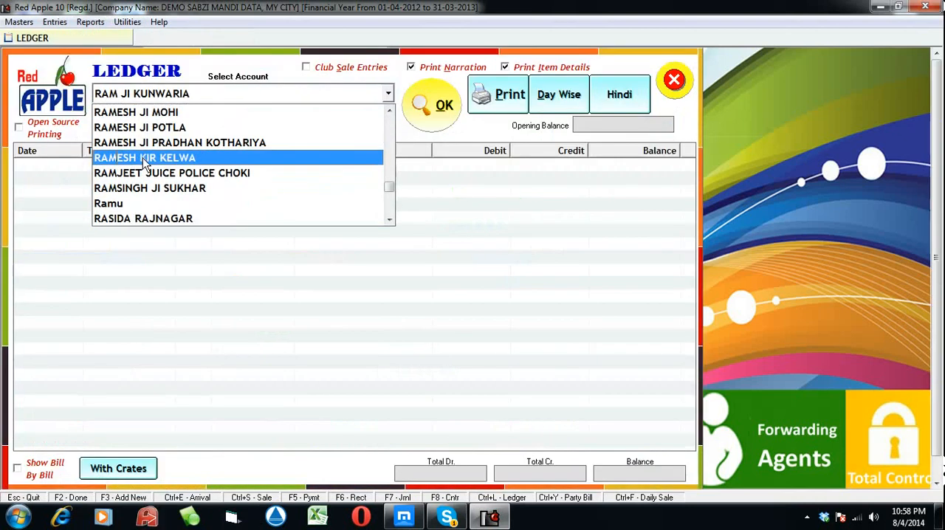
click(142, 200)
click(424, 99)
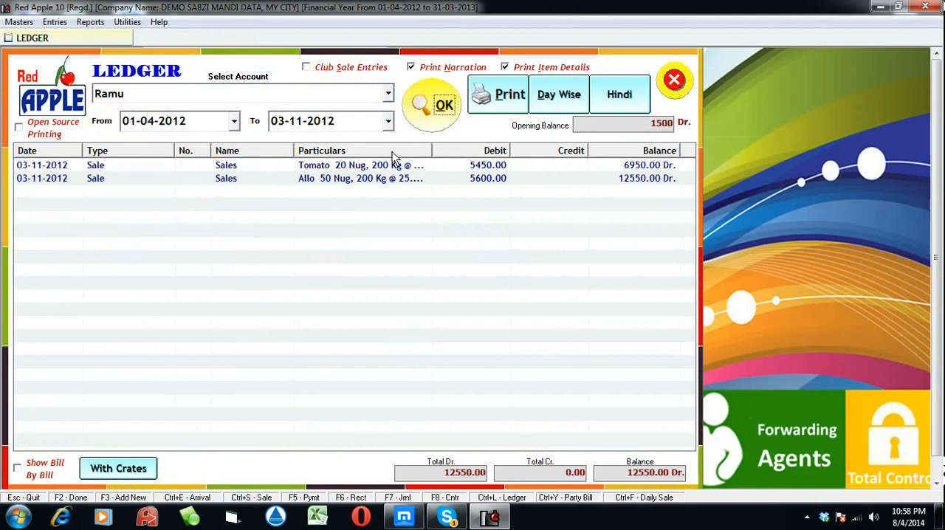
click(348, 178)
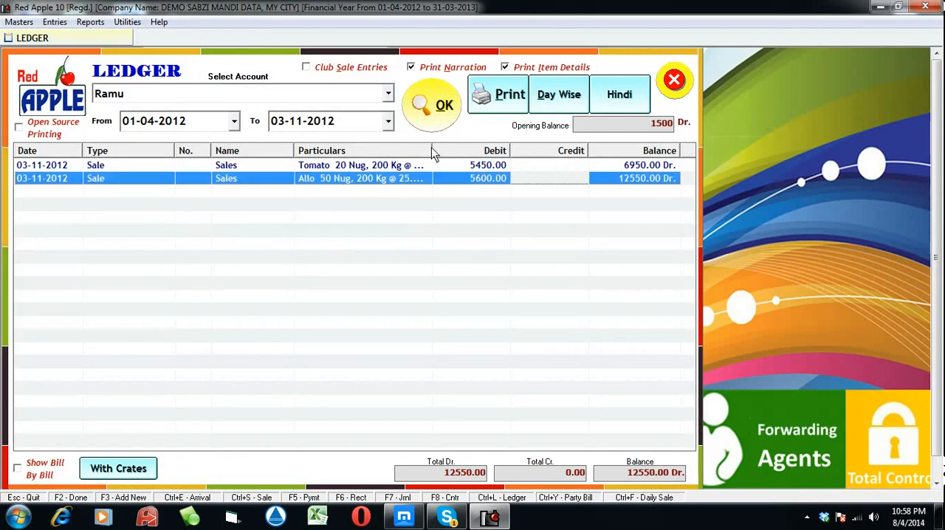
drag(432, 147, 469, 147)
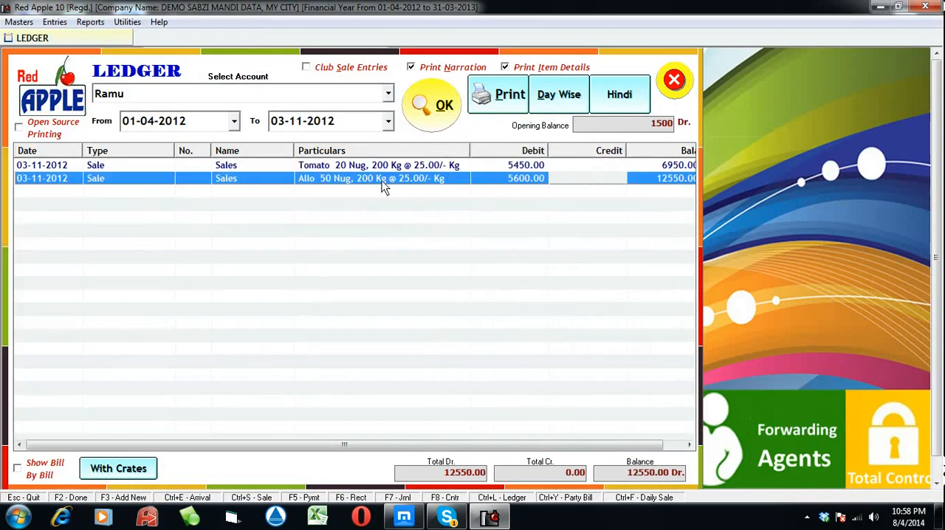
Preview the ledger printout with narration at 200% zoom, and close the preview and the ledger
click(515, 107)
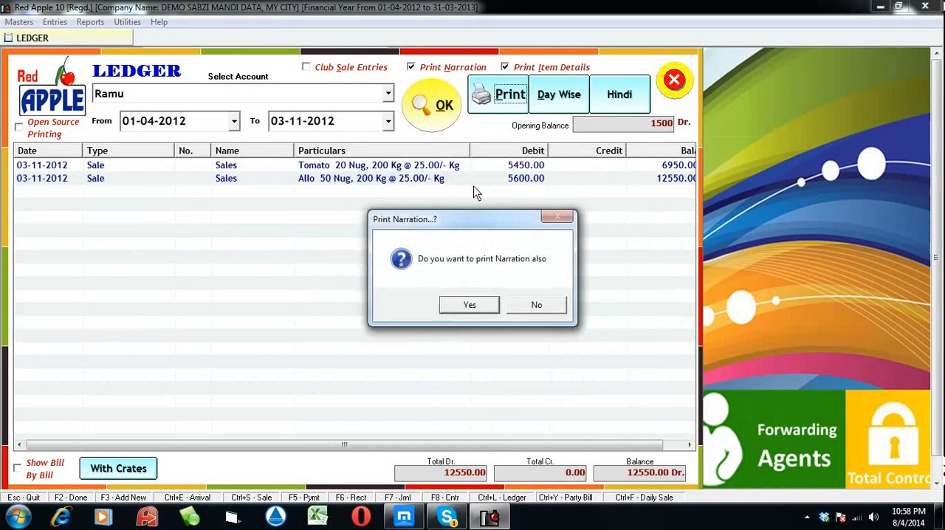
click(471, 309)
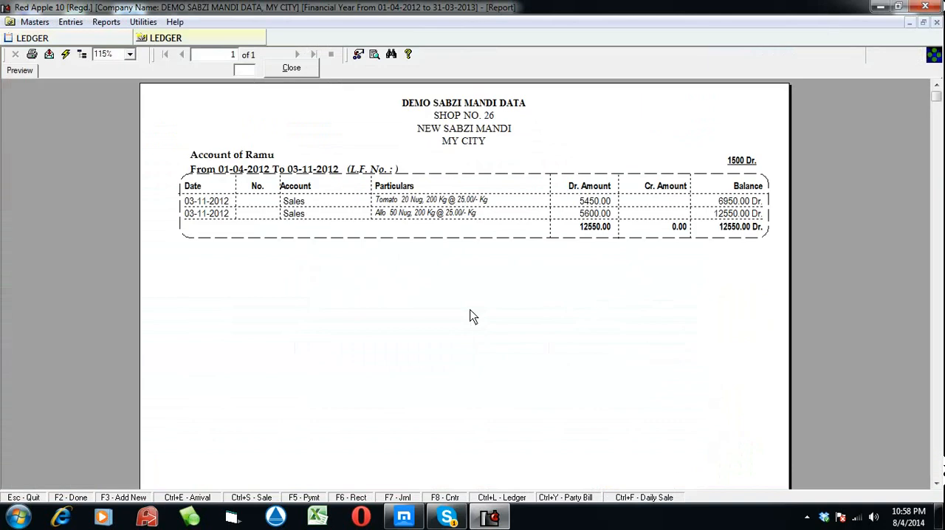
click(131, 55)
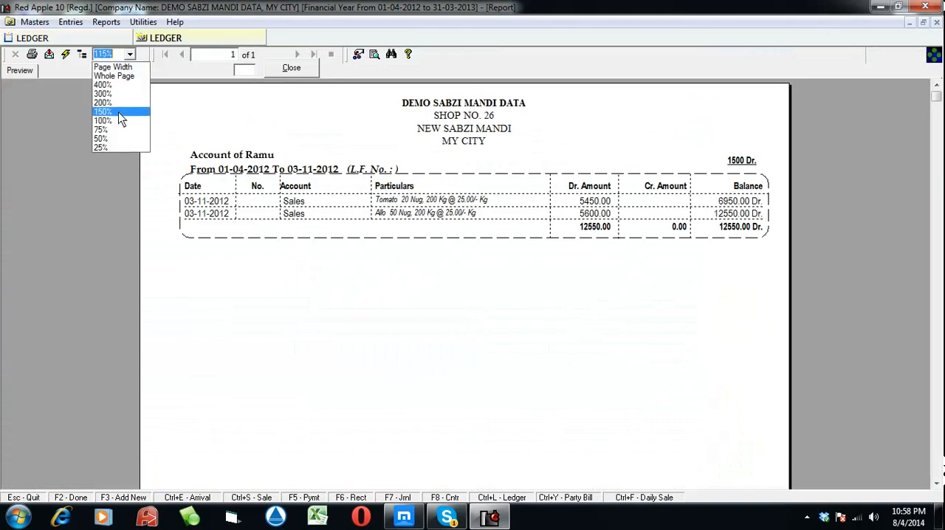
click(119, 102)
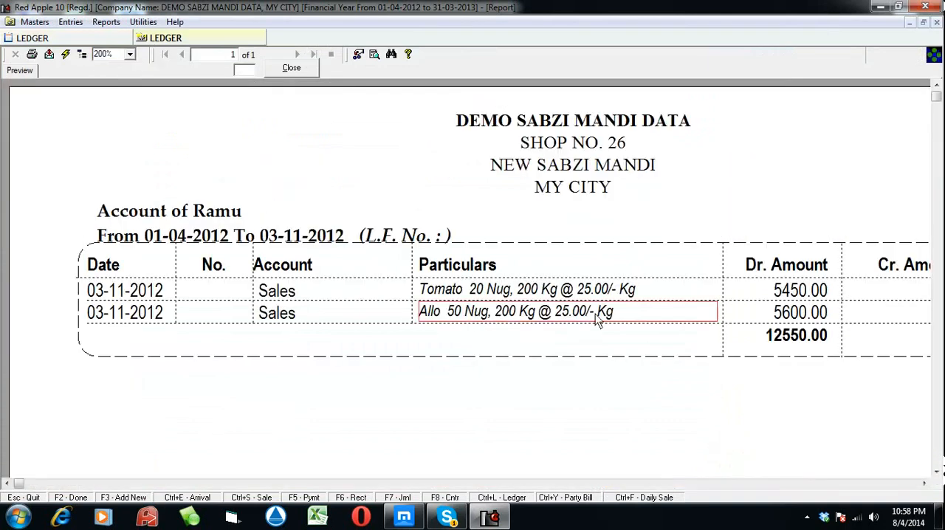
click(289, 71)
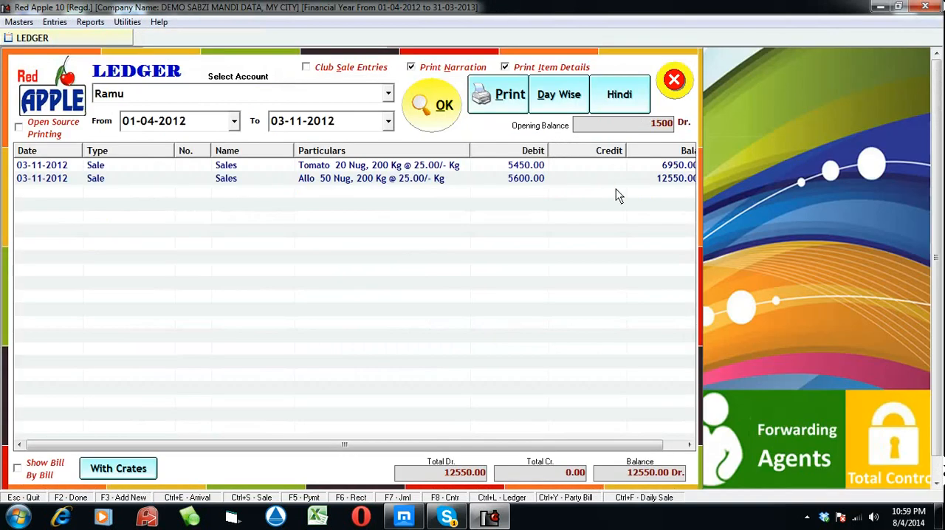
click(675, 81)
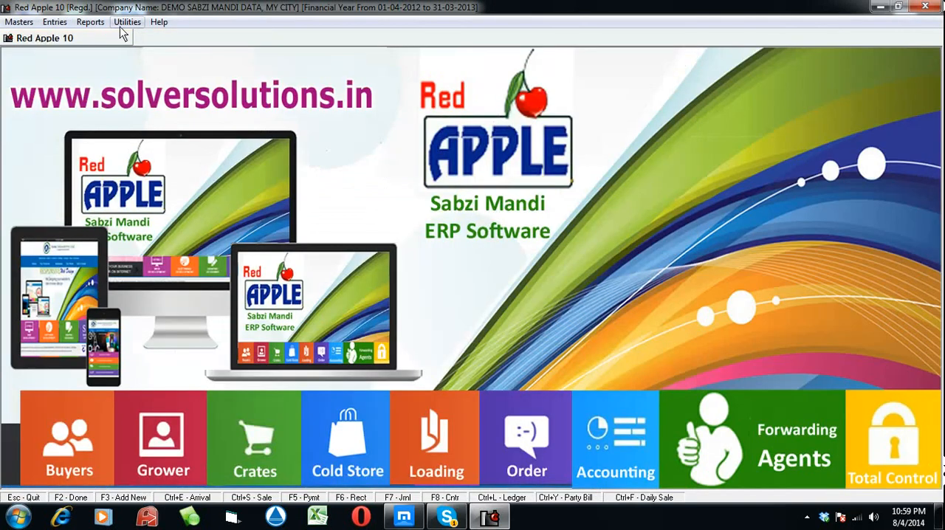
Open the Sale Summary - Customer Bills report and list the sales for 03-11-2012, dismissing the error message
click(90, 21)
click(152, 451)
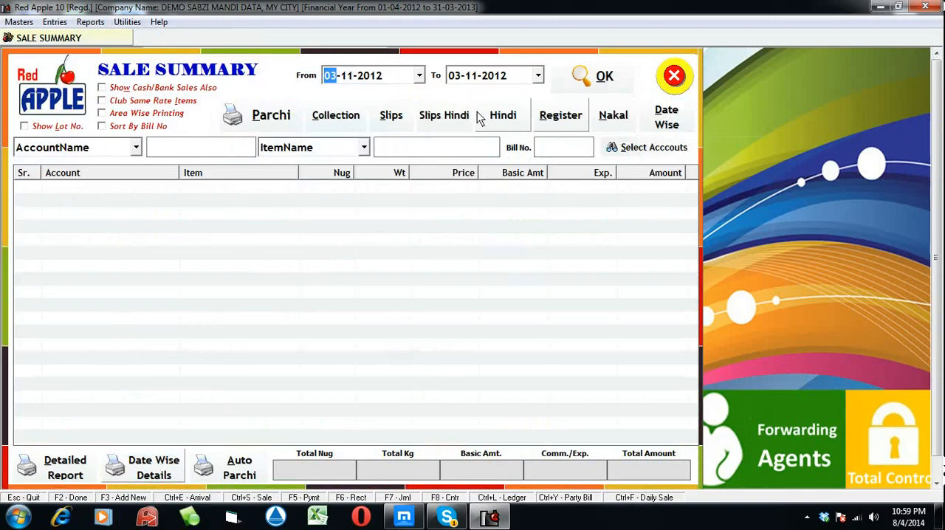
click(603, 80)
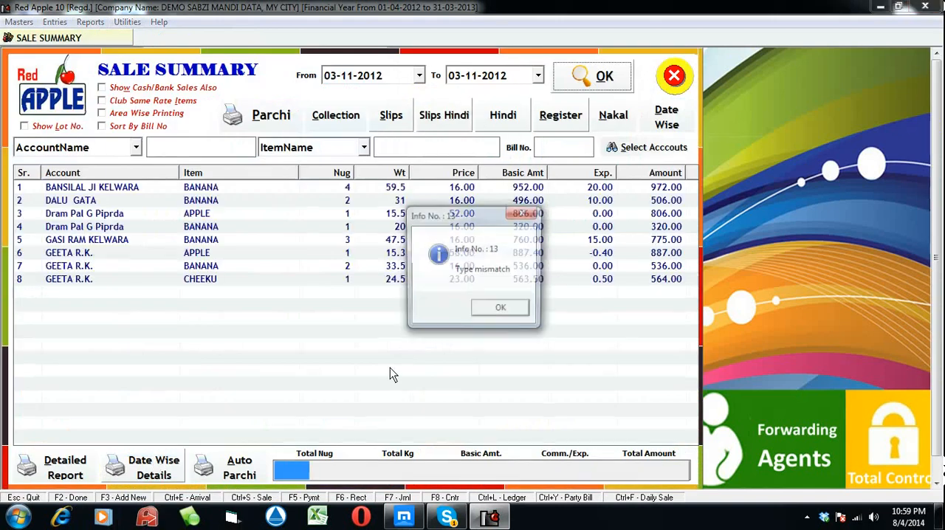
click(487, 310)
click(195, 267)
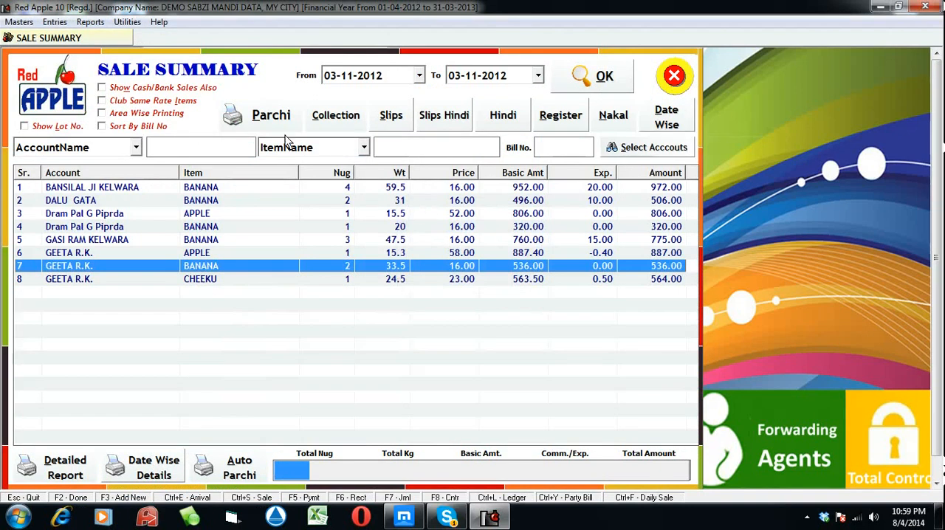
Preview the Parchi customer bills at 200% zoom and examine the first bill's sale totals and balances
click(257, 115)
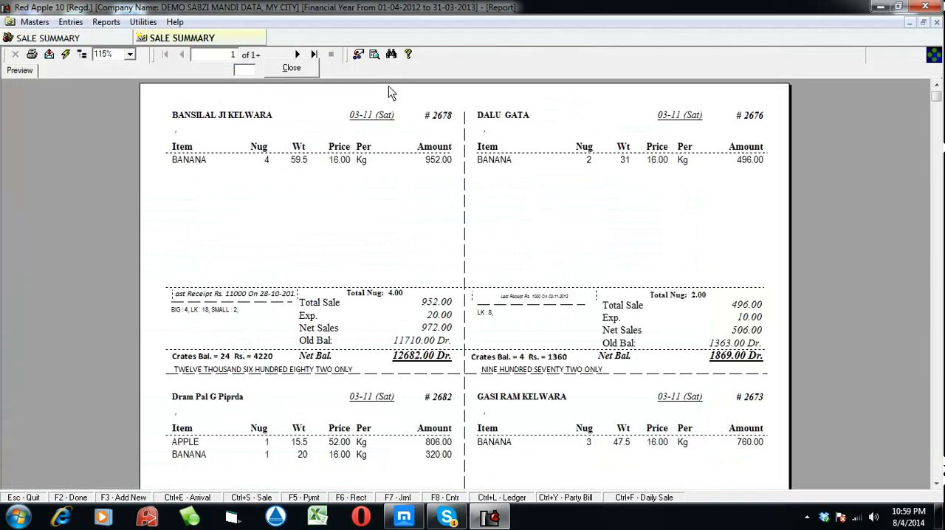
click(129, 54)
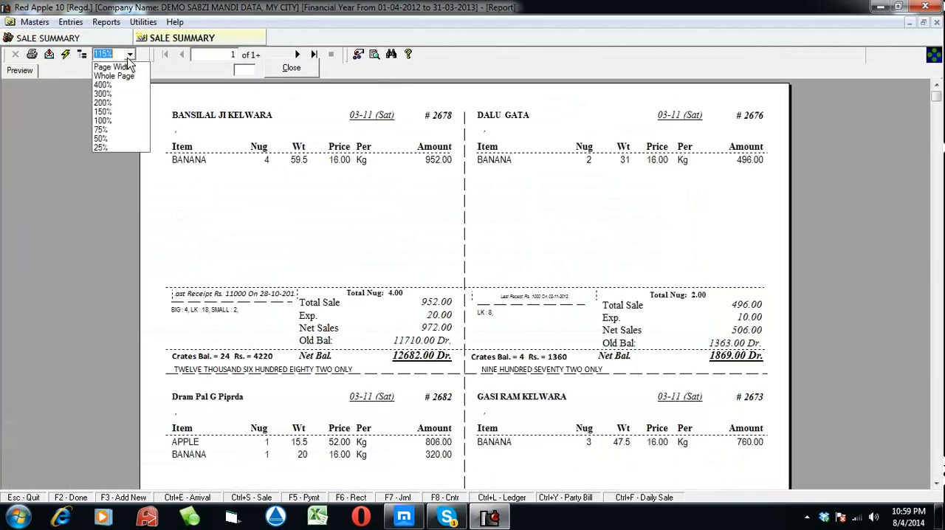
click(130, 102)
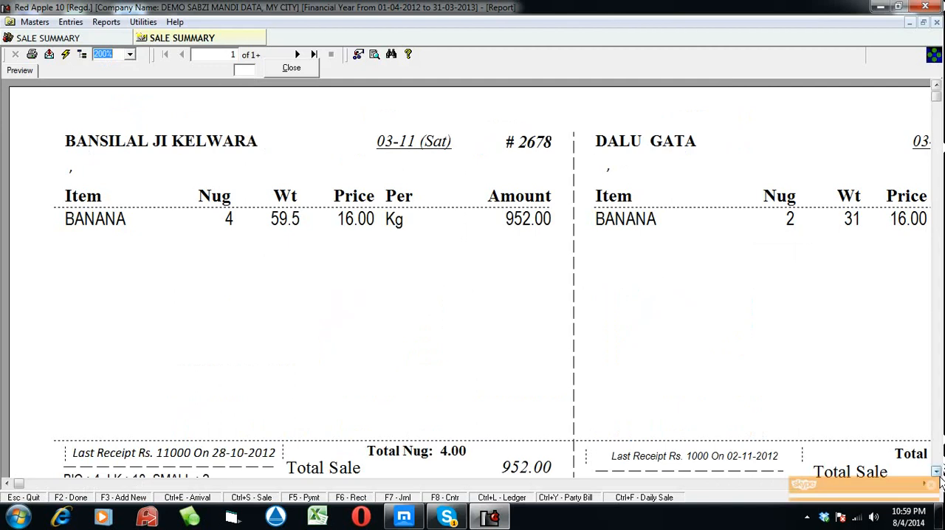
click(937, 468)
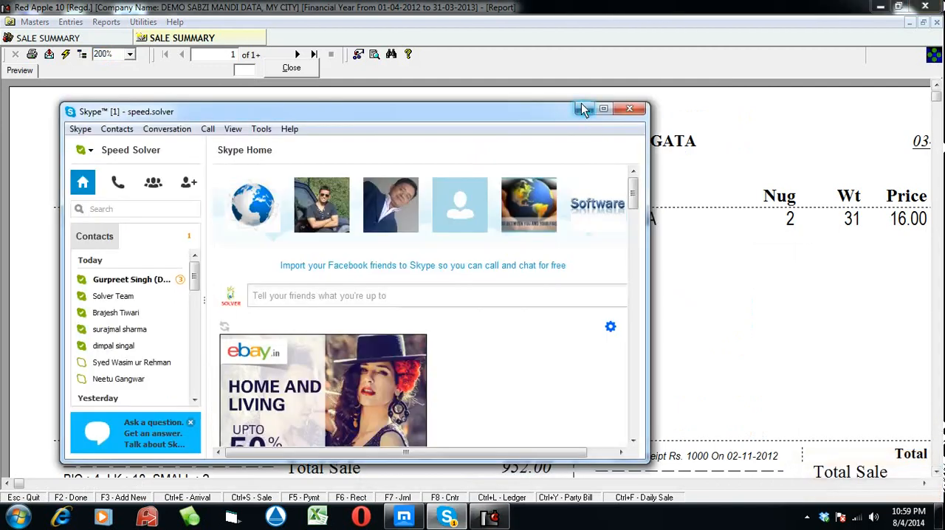
click(584, 108)
click(935, 471)
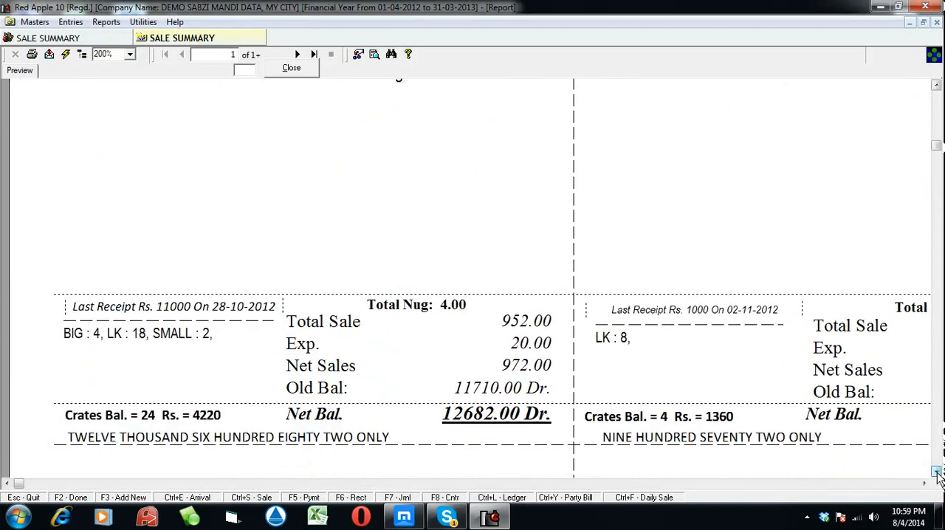
Examine the first bill's Total Nug, crates balance, net balance and amount in words, and close the preview and the Sale Summary
click(392, 308)
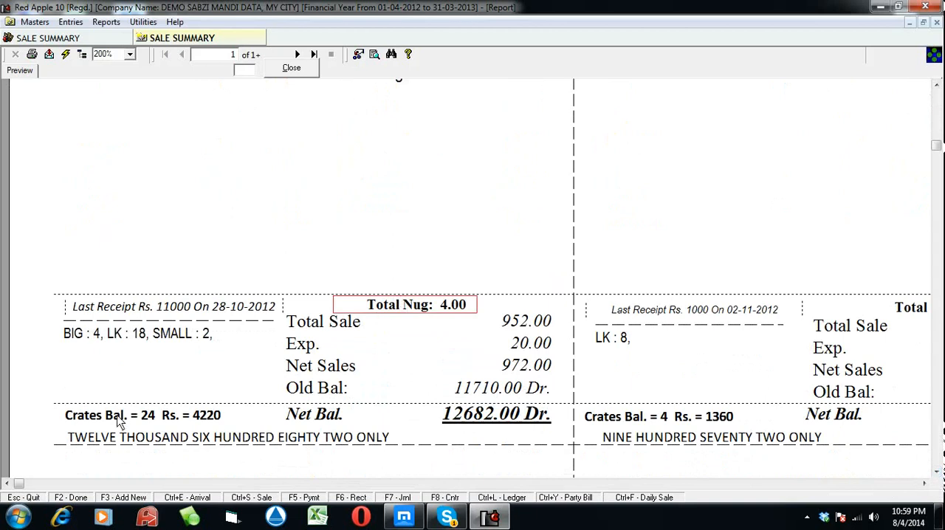
click(103, 420)
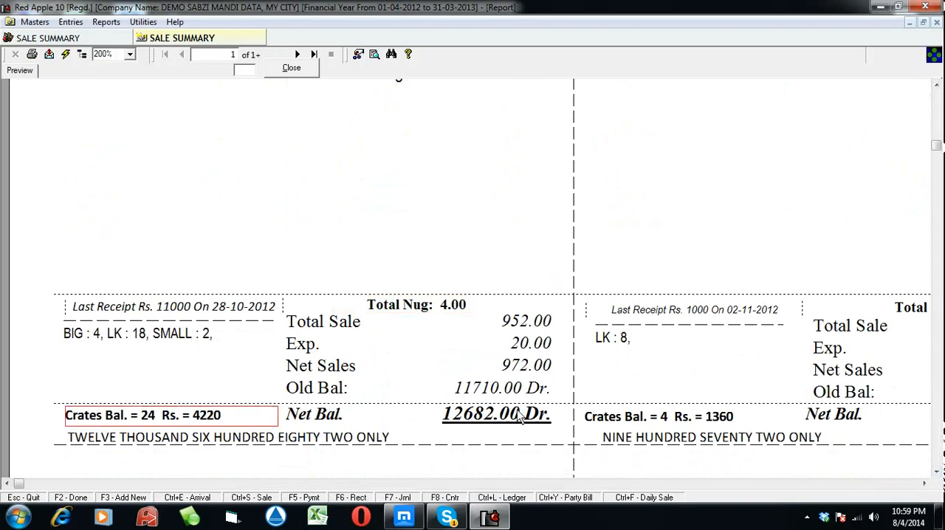
click(507, 400)
click(499, 394)
click(484, 414)
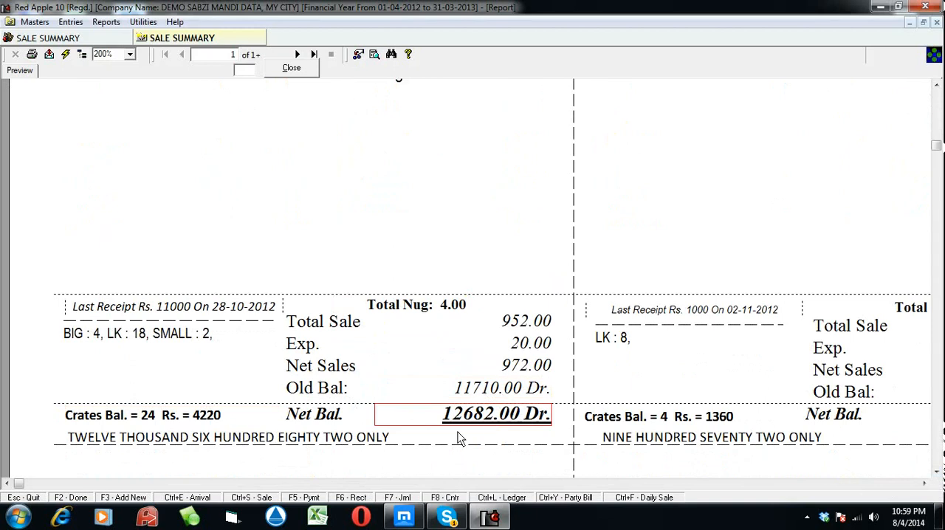
click(177, 438)
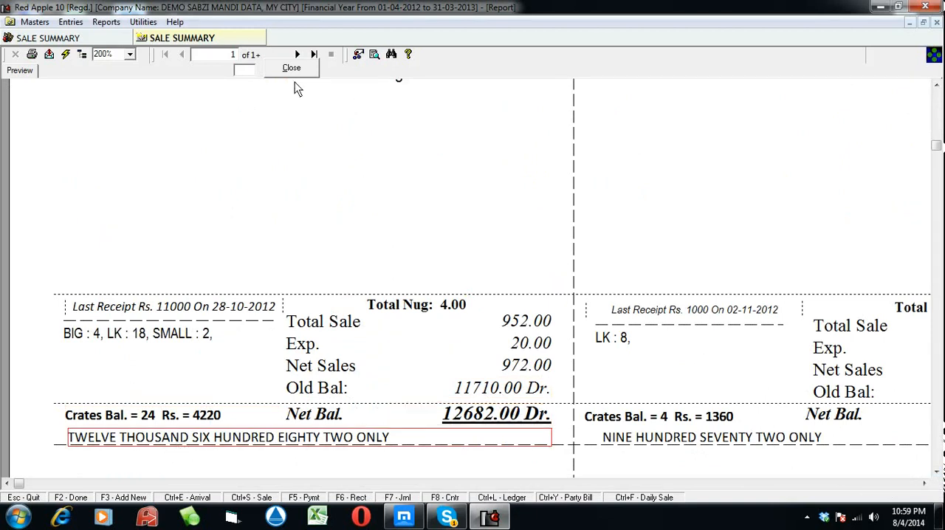
click(297, 74)
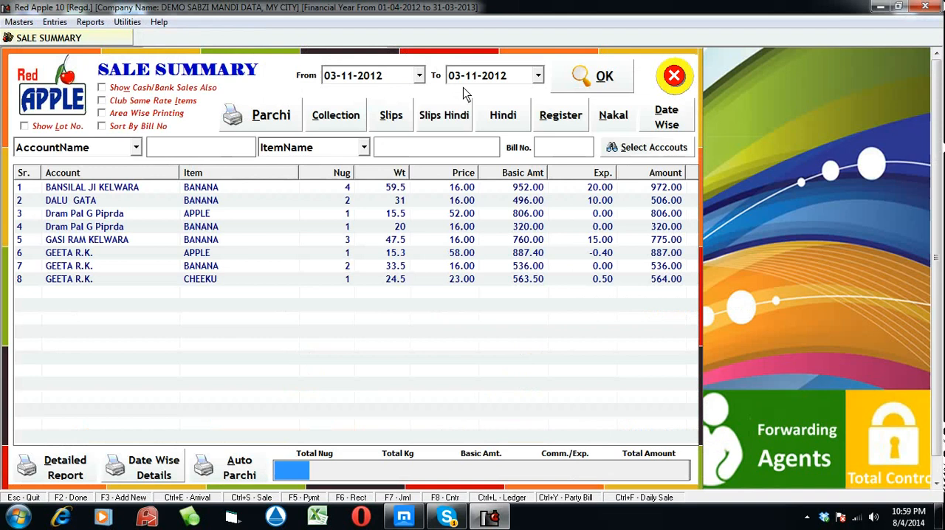
click(663, 88)
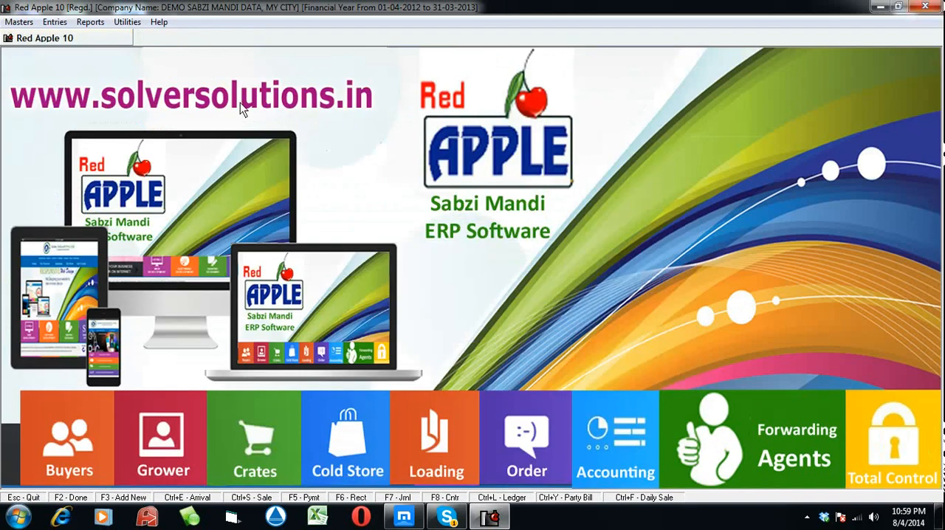
List the Collection Report for 03-11-2012 and preview its printout, accepting the database verification message
click(91, 22)
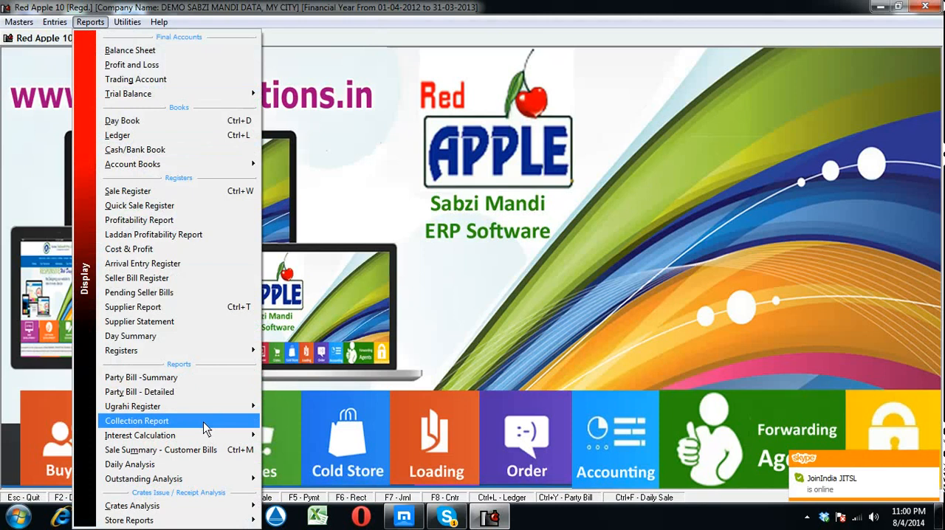
click(203, 422)
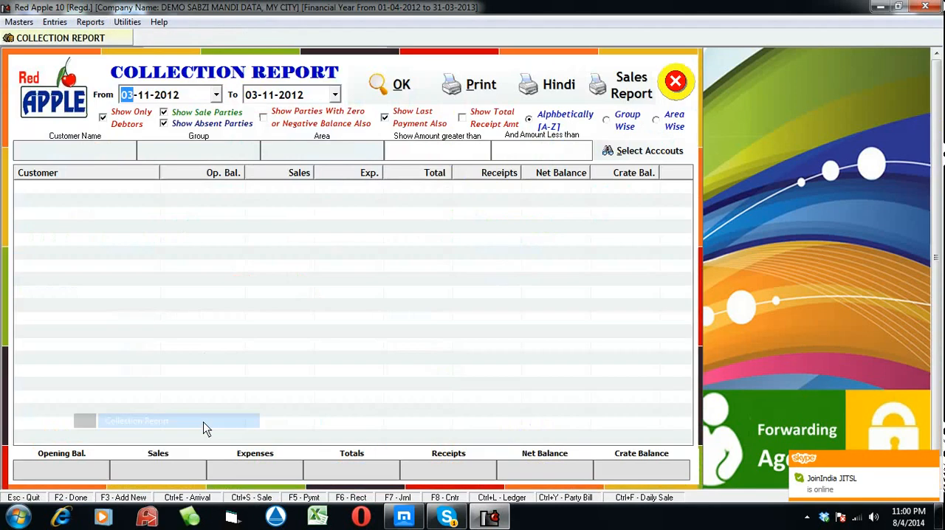
click(408, 94)
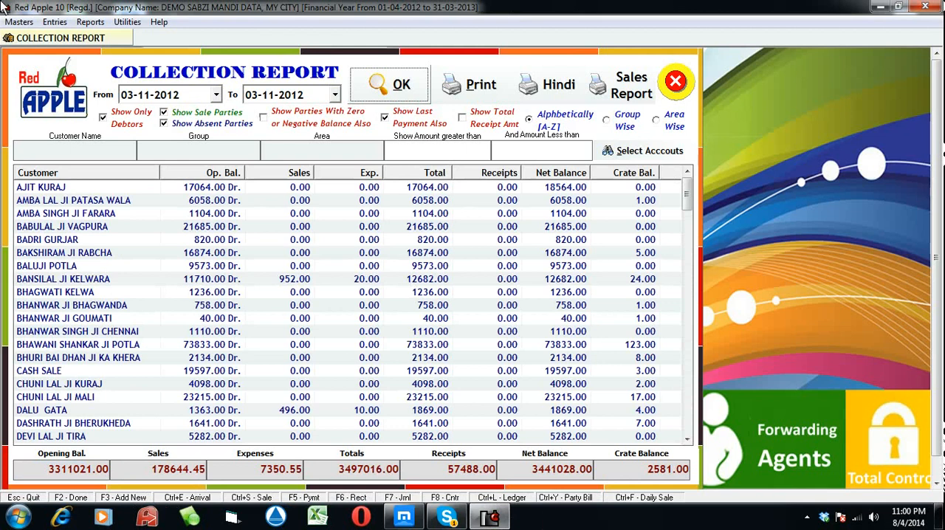
click(461, 74)
click(440, 308)
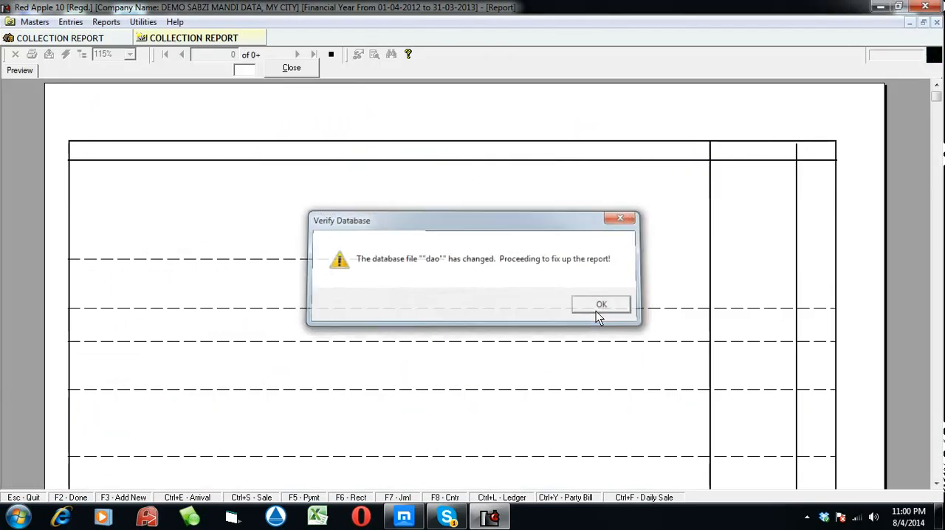
click(596, 309)
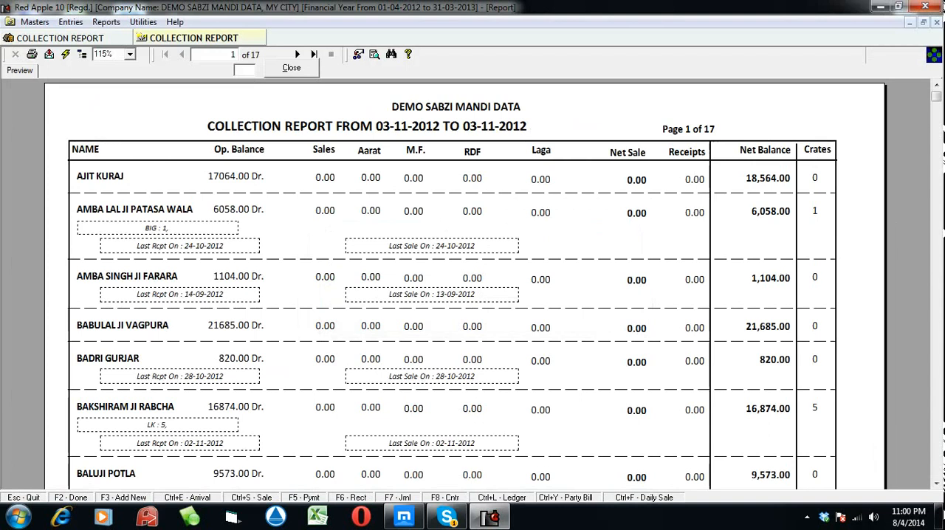
Examine the customers' sales, last receipts, net balances and crates on the preview's first page, and close the preview and the Collection Report
click(936, 487)
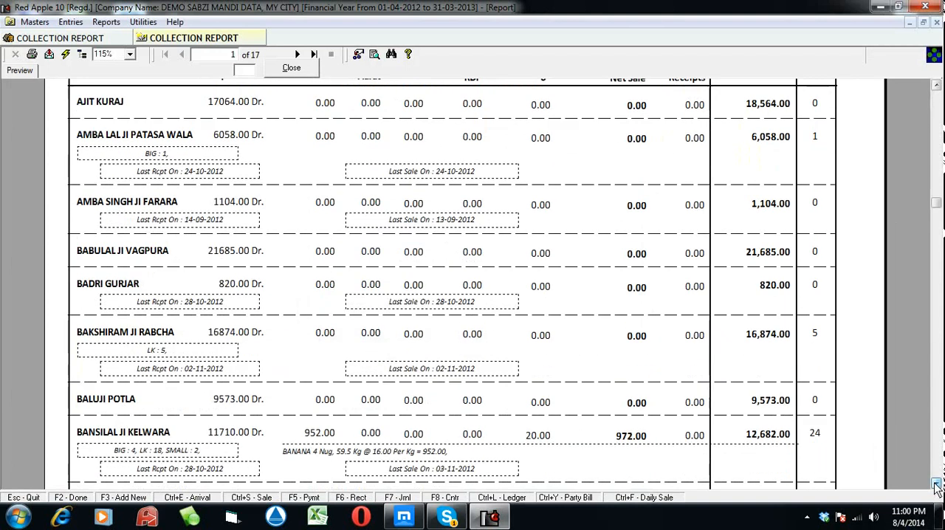
click(936, 487)
click(936, 487)
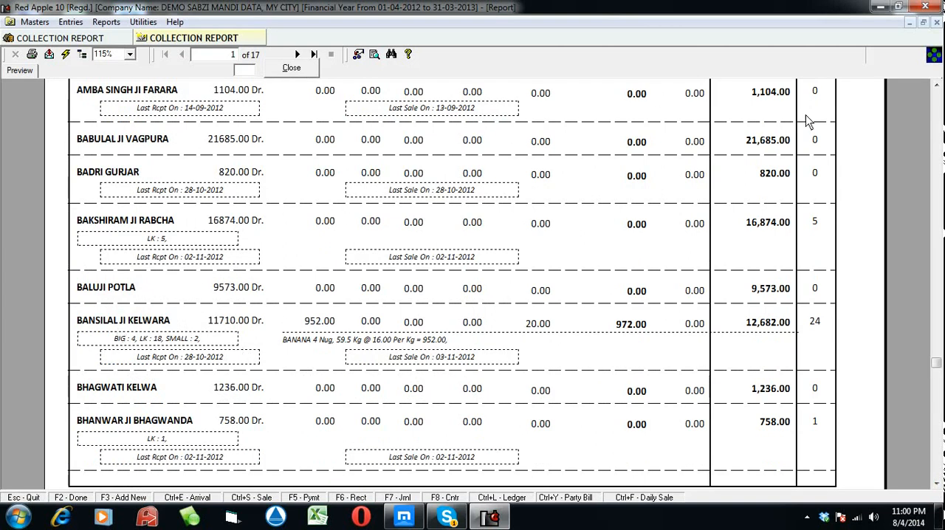
click(935, 86)
click(935, 86)
click(935, 86)
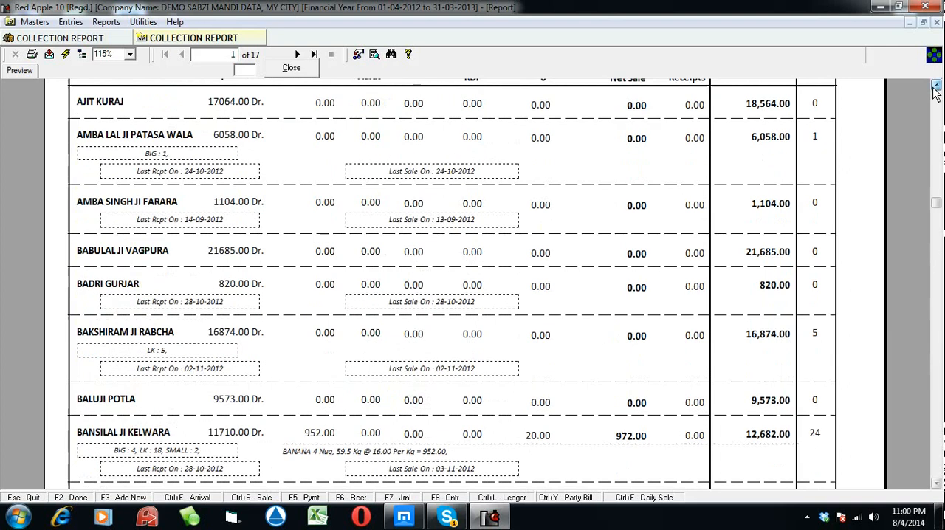
click(935, 86)
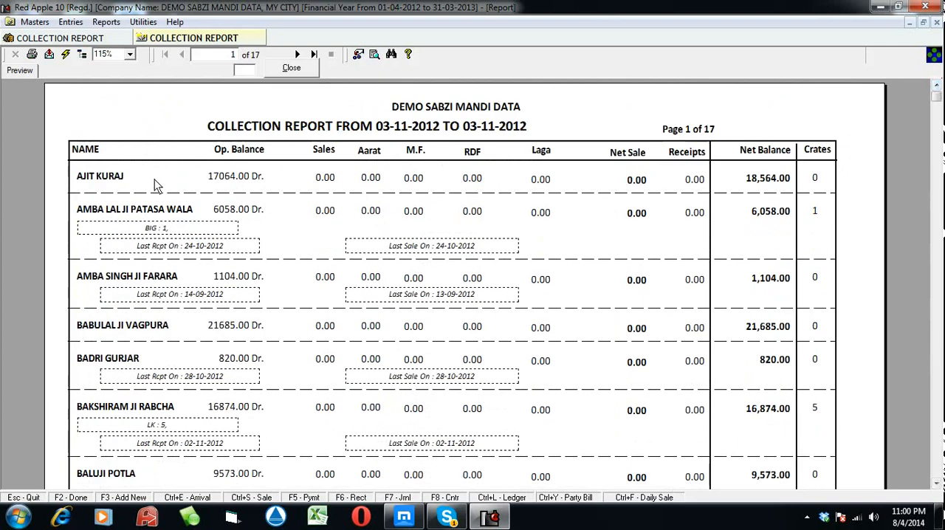
click(935, 484)
click(935, 483)
click(935, 483)
click(935, 483)
click(935, 484)
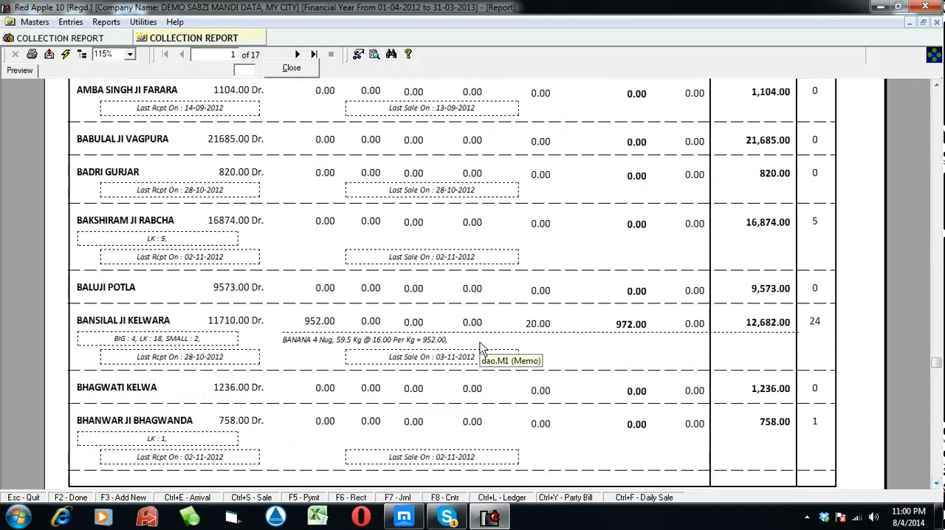
click(303, 70)
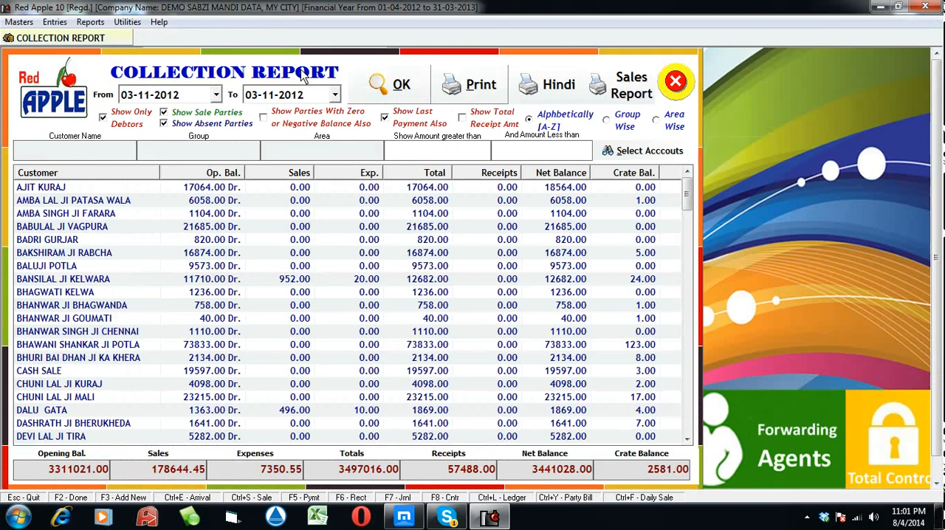
click(683, 81)
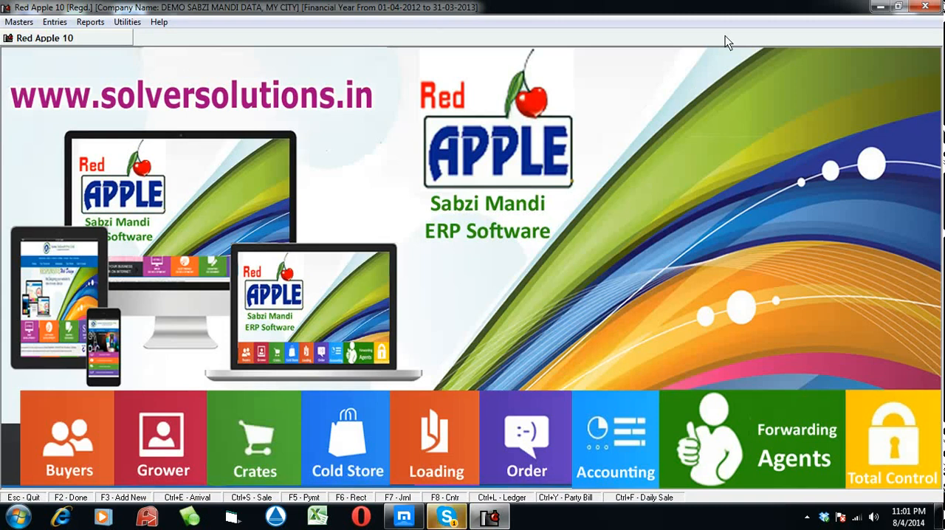
List the outstanding Amount Receivable as on 03-11-2012, review the customer balances to the end, and close the report
click(90, 21)
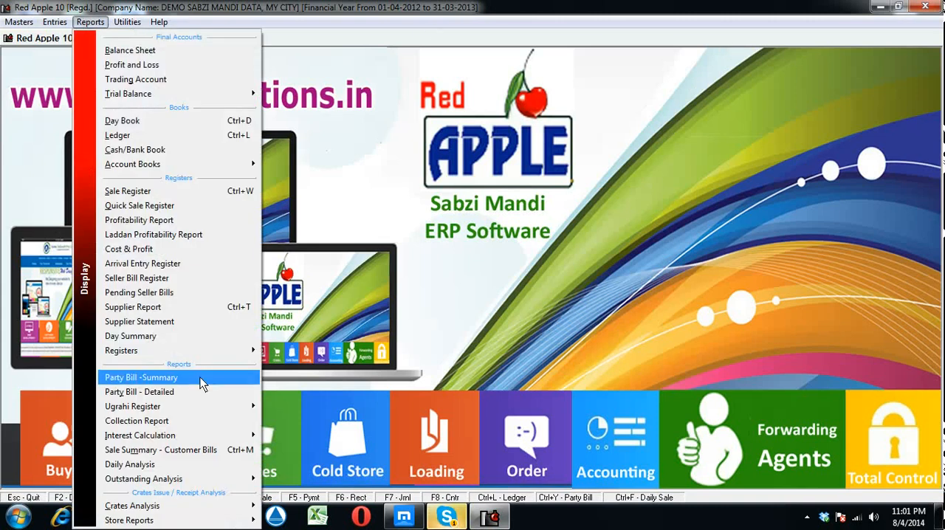
mouse_move(200, 480)
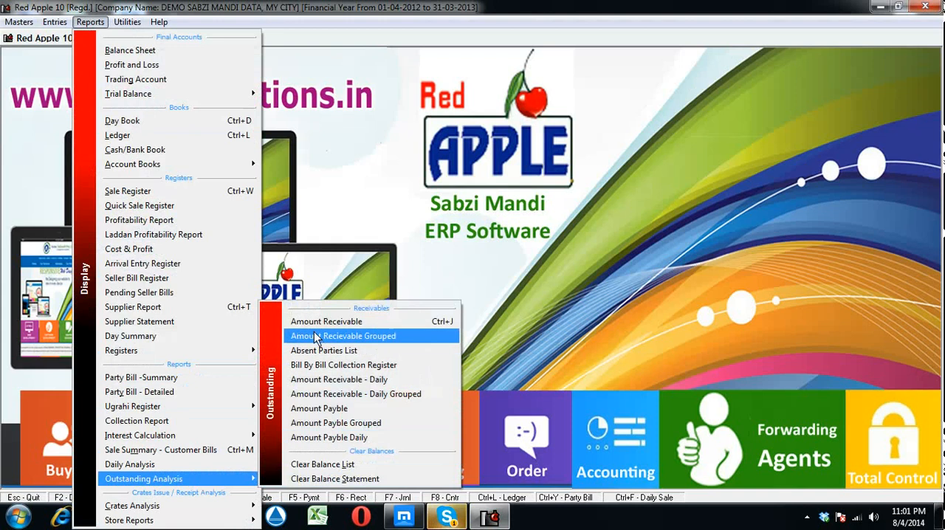
click(305, 322)
click(399, 82)
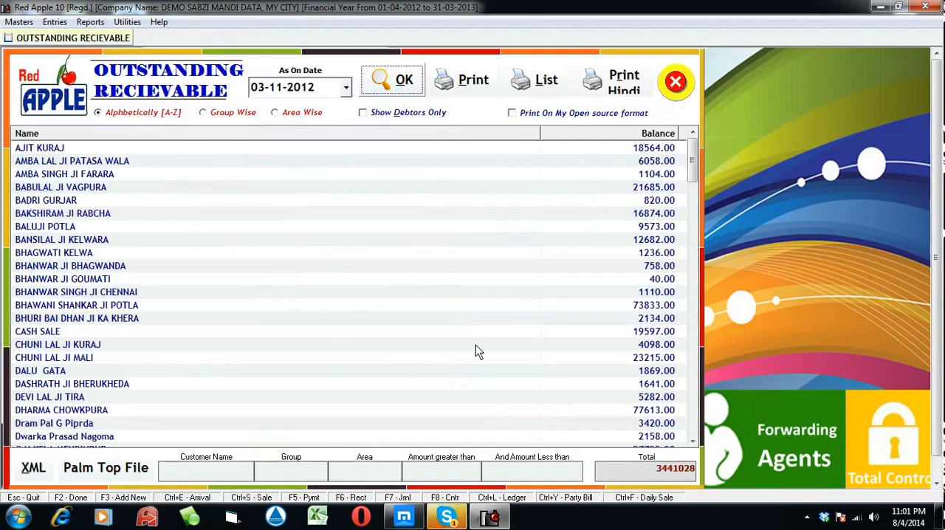
drag(694, 168, 694, 421)
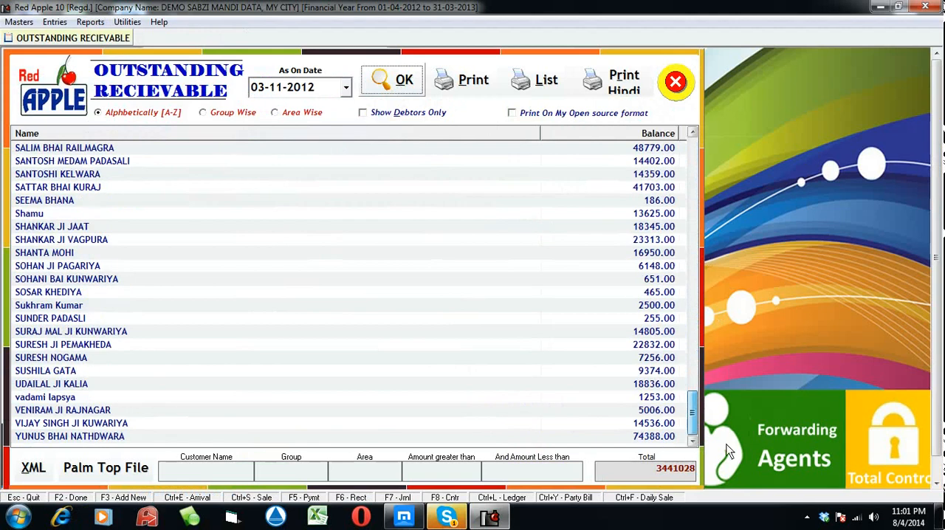
click(675, 83)
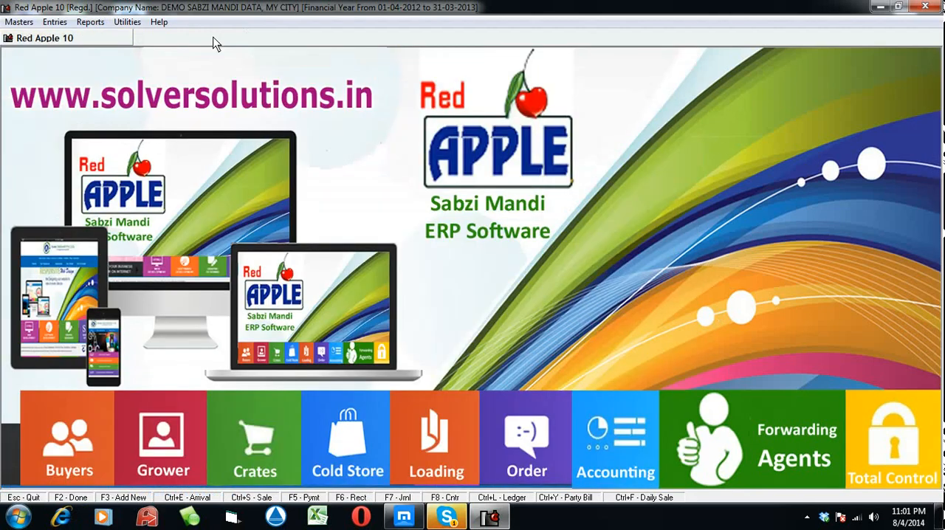
List the absent parties not coming for 10 days as of 03-11-2012, review the list, and close the report
click(90, 21)
mouse_move(244, 478)
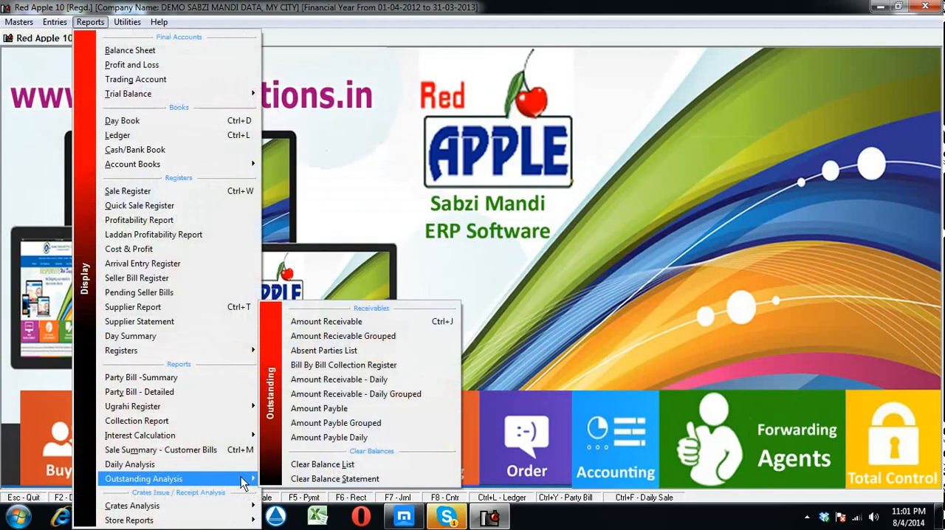
click(336, 351)
click(416, 100)
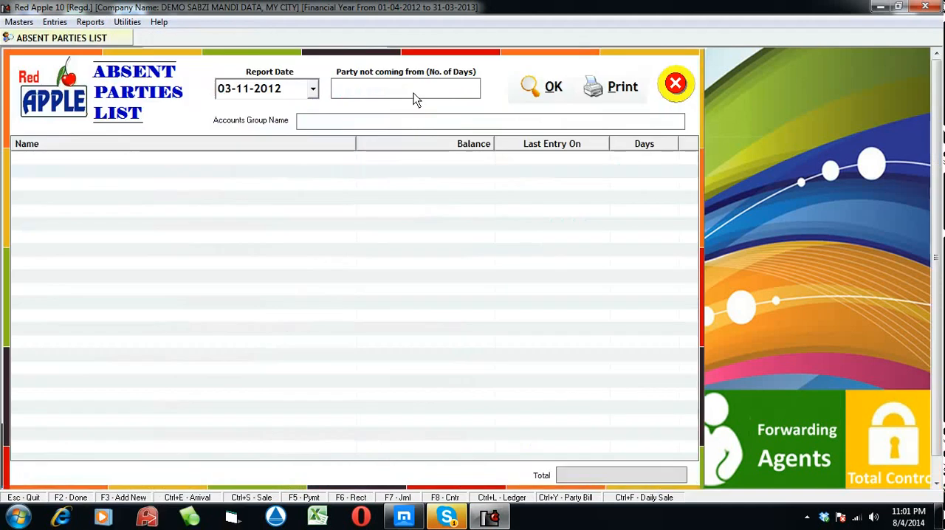
text(10)
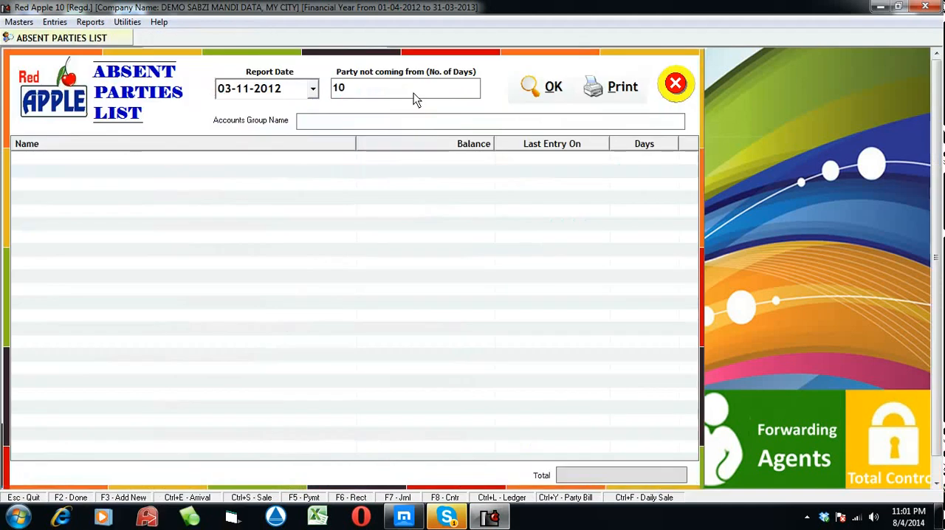
click(526, 101)
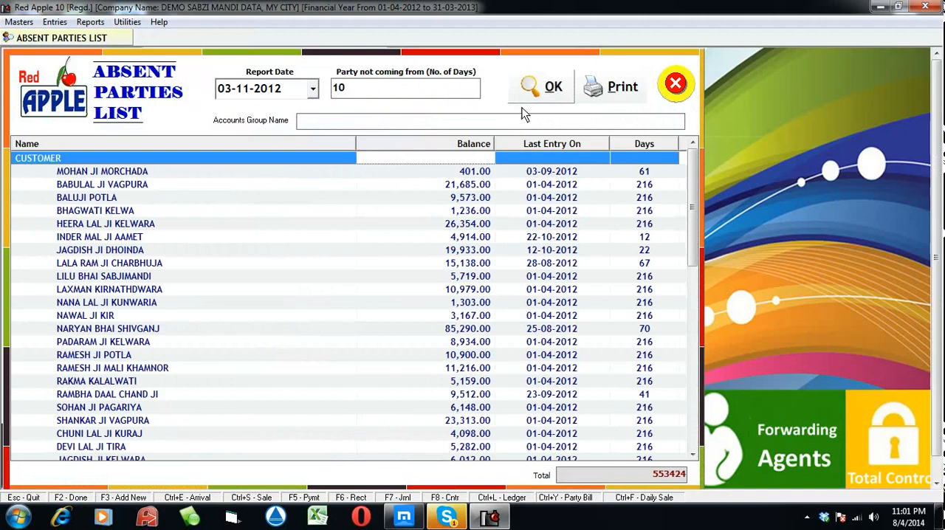
drag(691, 196, 695, 177)
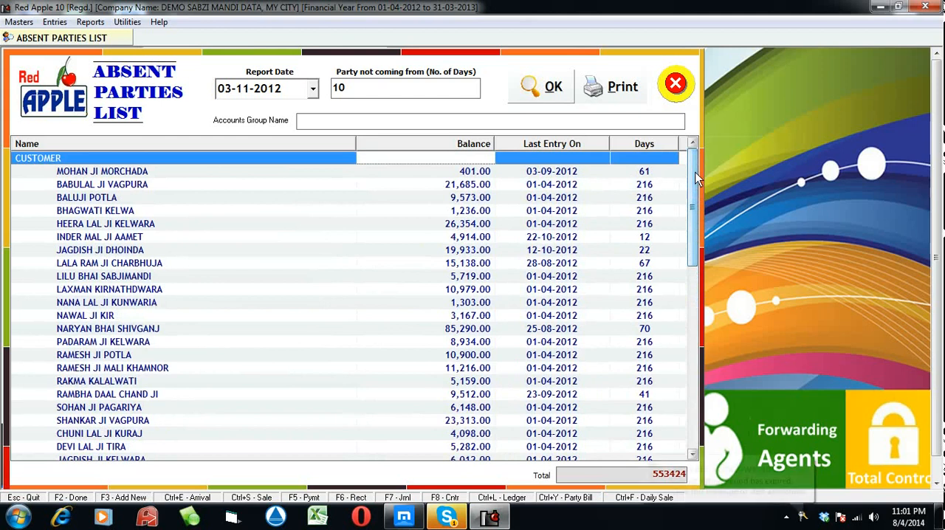
click(675, 83)
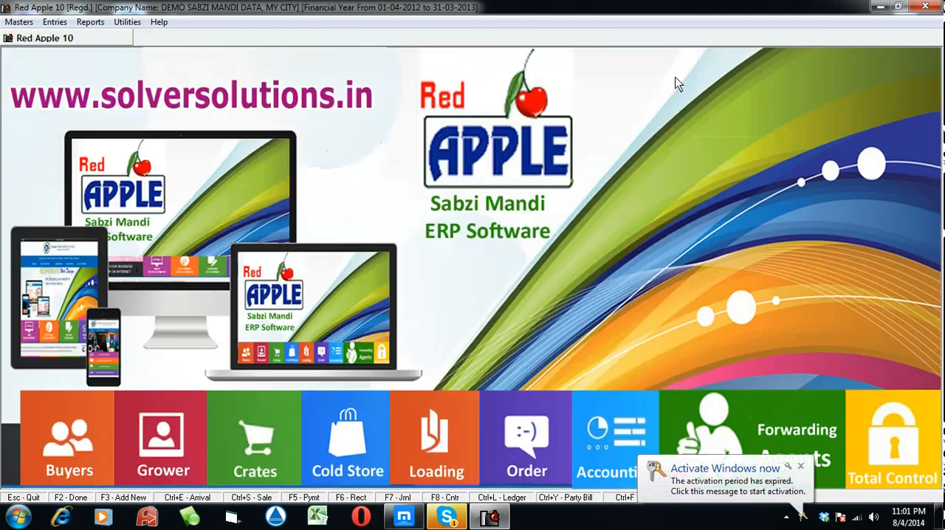
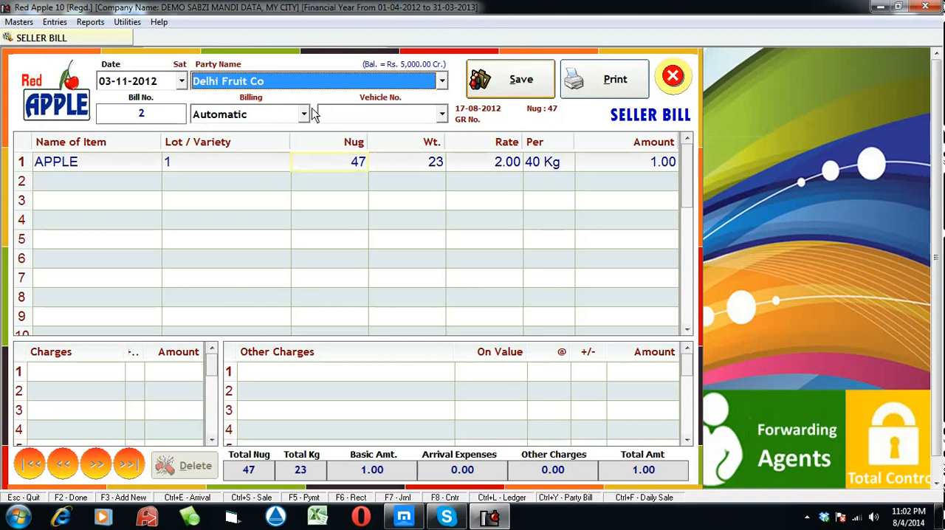
Discard the unsaved seller bill with the APPLE line for Delhi Fruit Co and close the bill entry
click(295, 76)
key(Escape)
key(Escape)
key(Return)
key(Escape)
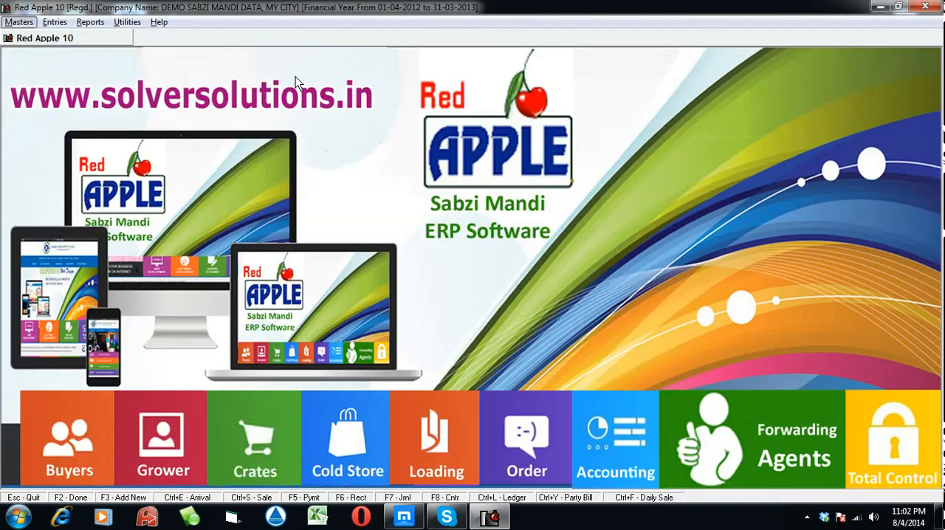
Start a new seller bill dated 03-11-2012 for Delhi Fruit Co with automatic billing, loading the lots of vehicle 1250
click(55, 22)
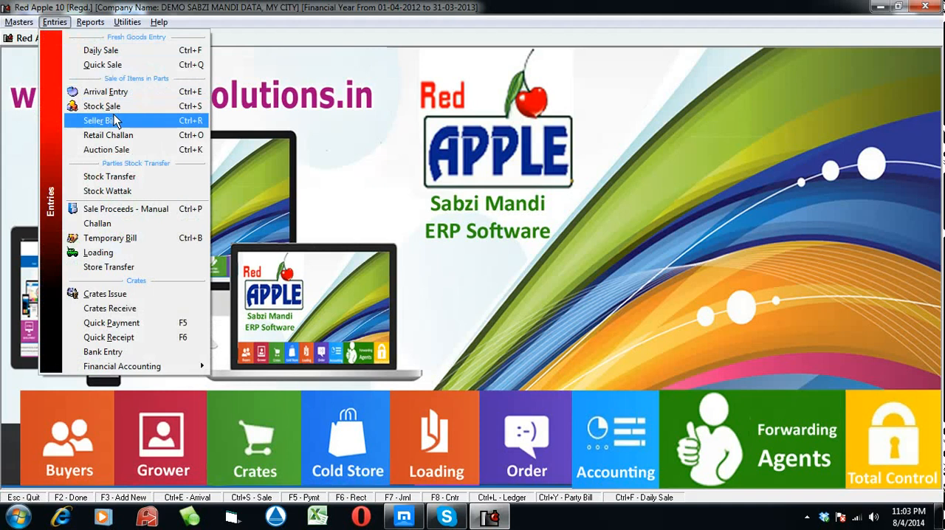
click(116, 121)
key(Return)
key(Return)
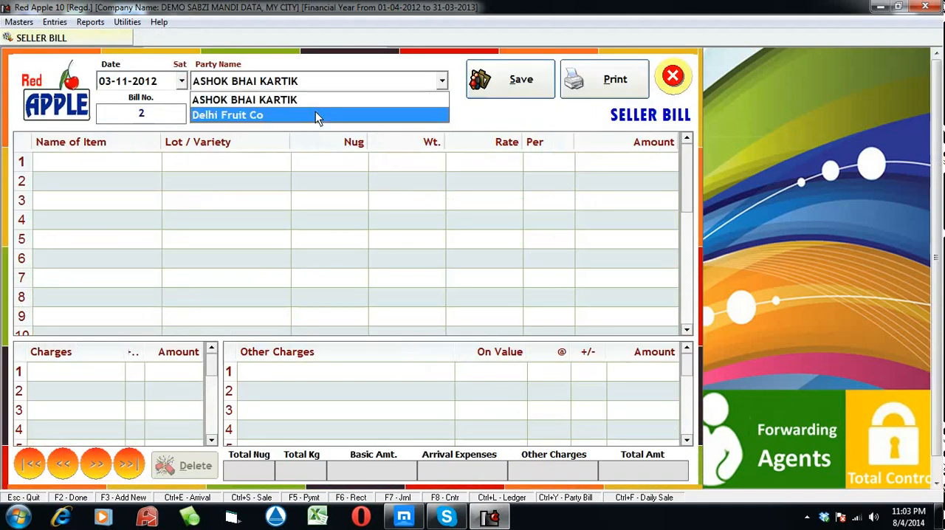
click(316, 114)
key(Return)
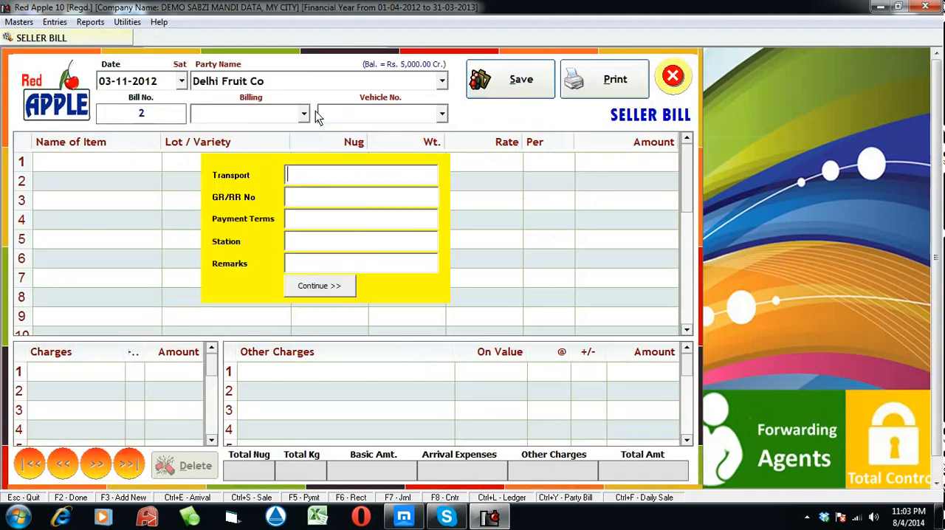
key(Return)
key(Return)
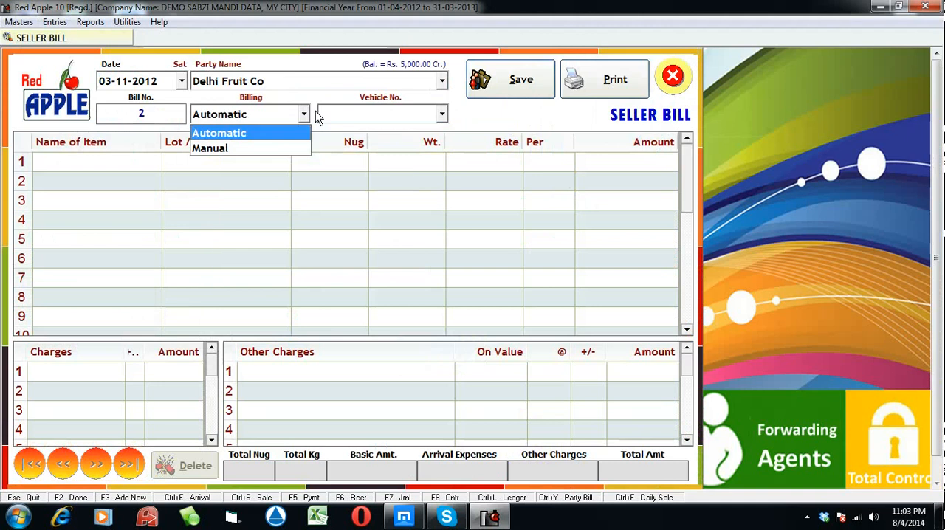
key(Return)
key(Return)
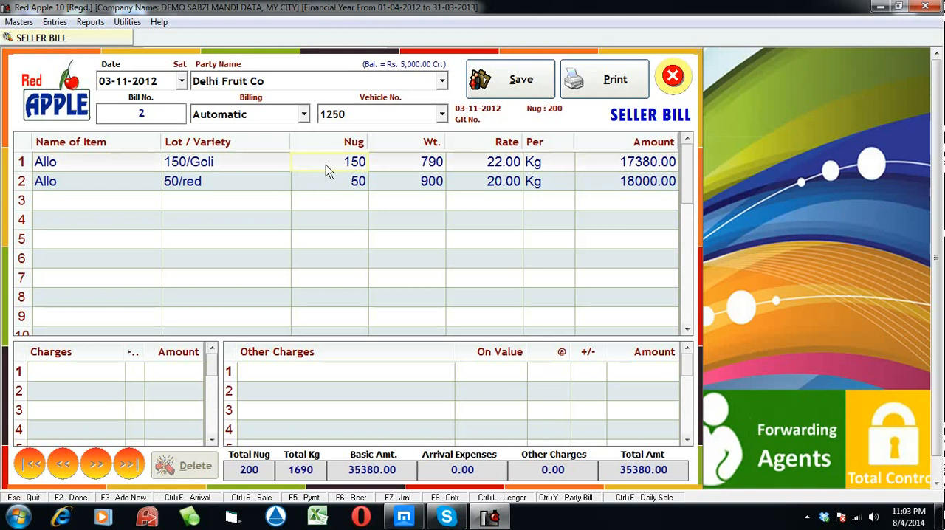
Add Forwarding Charges of 2500 as the first deduction in the seller bill's other charges
click(344, 373)
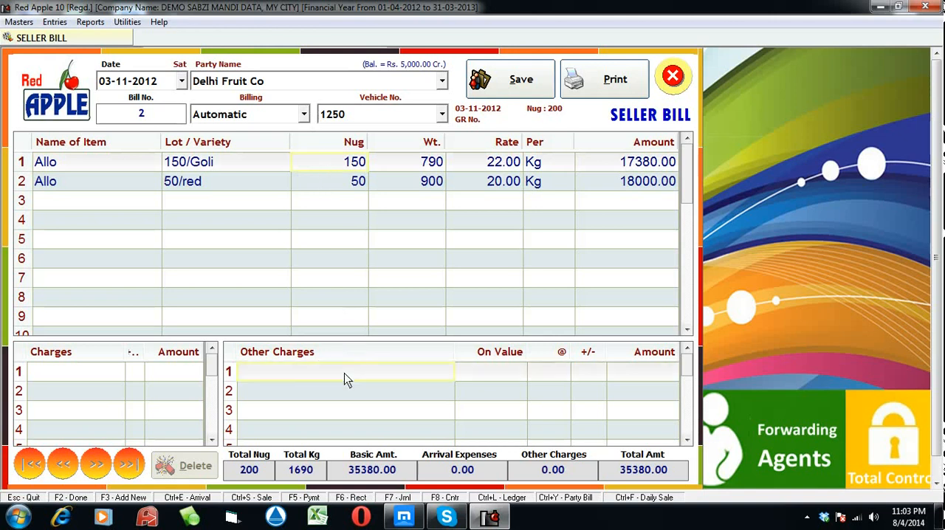
click(304, 373)
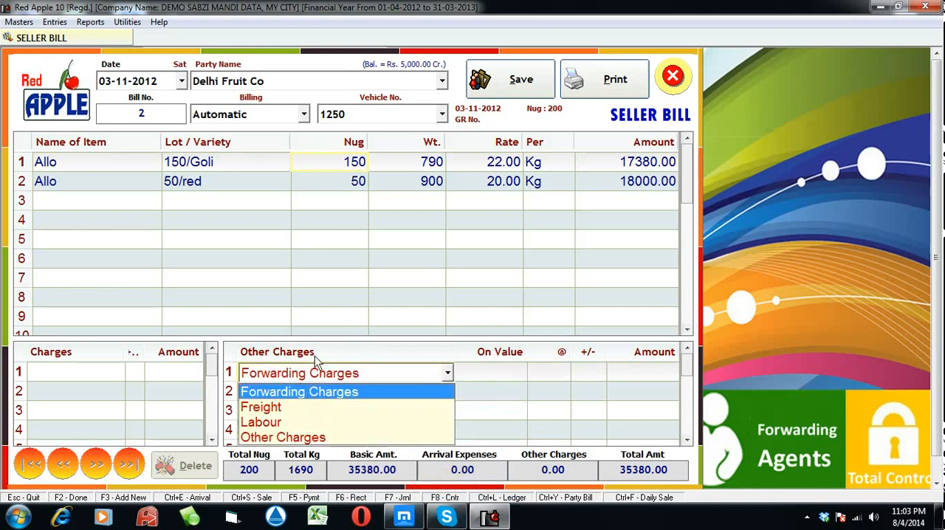
key(Return)
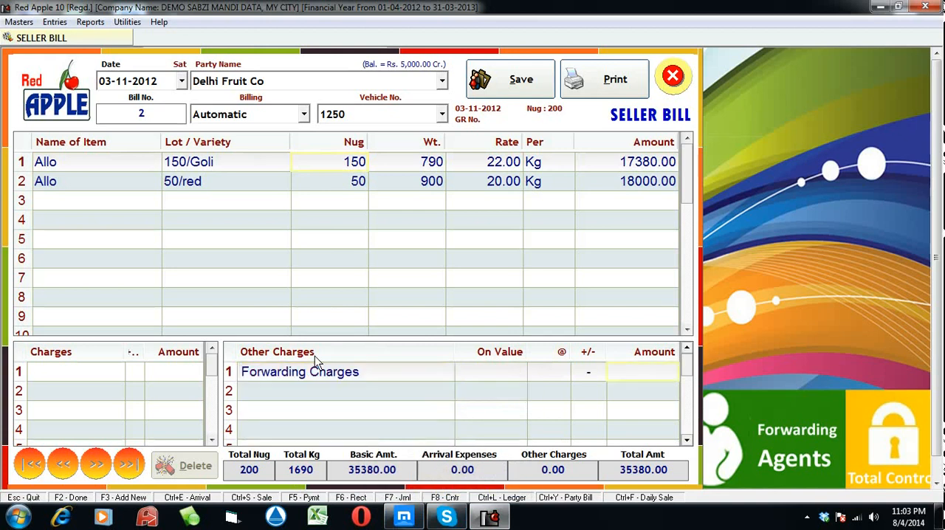
text(2500)
key(Return)
Add a Labour deduction at a rate of 2 as the second line of the other charges
key(Down)
key(Down)
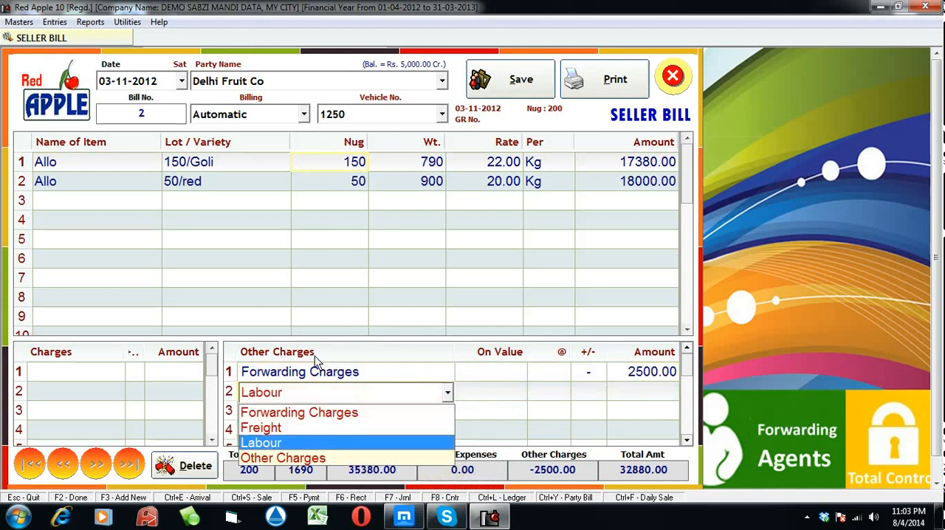
key(Return)
key(Return)
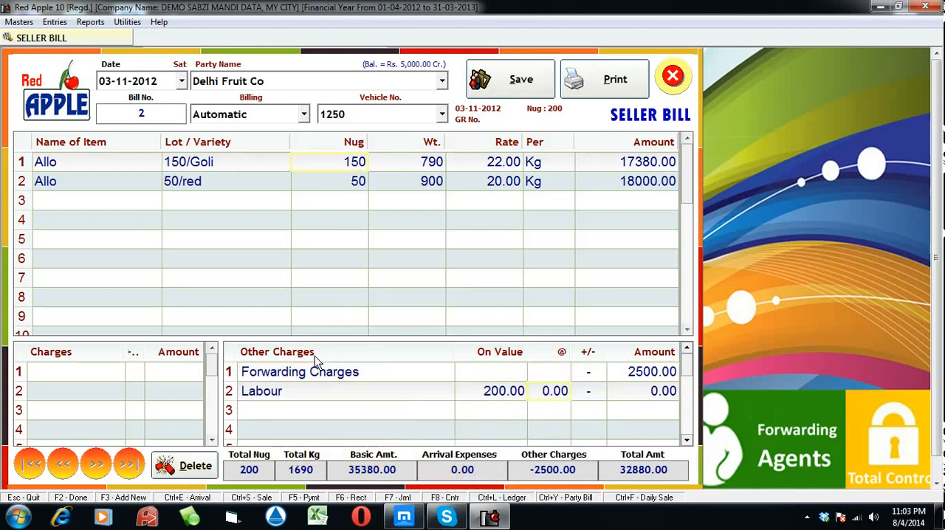
text(2)
Add a Freight line without an amount, and save and close the seller bill without printing it
key(Return)
key(Up)
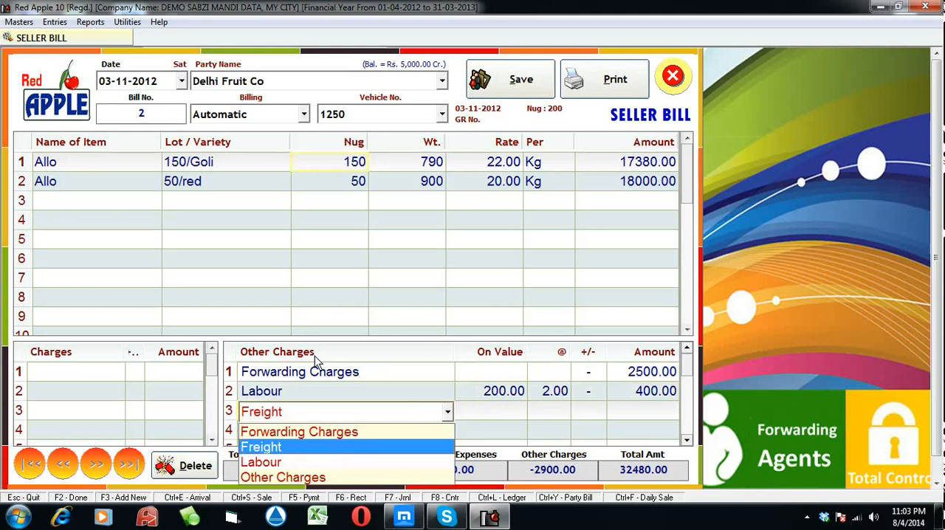
key(Return)
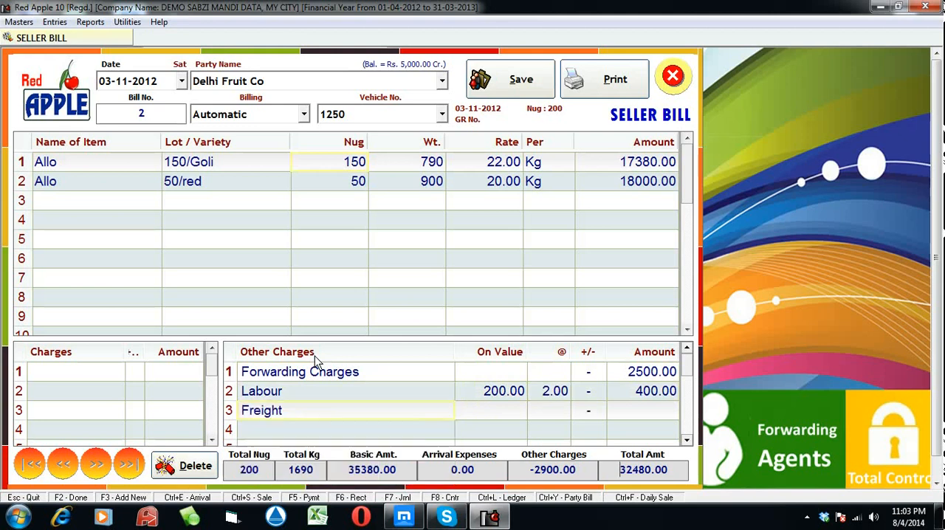
click(487, 81)
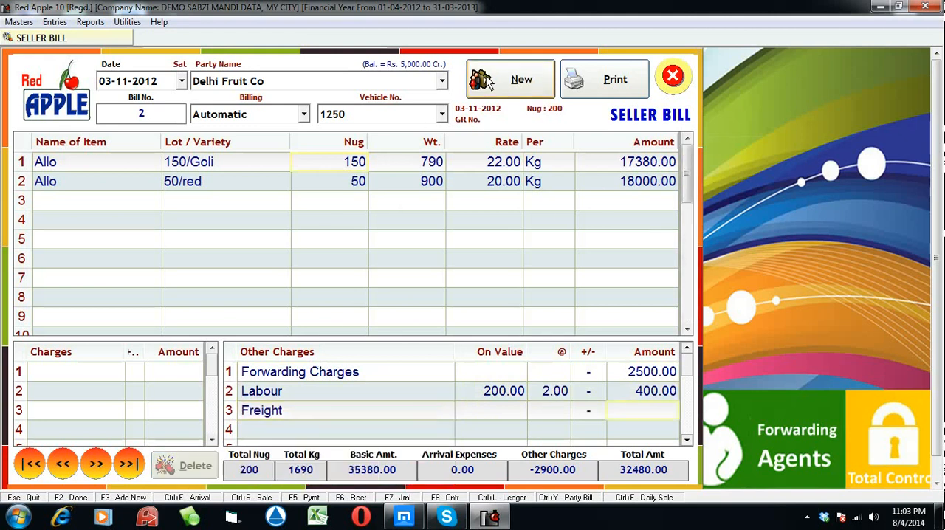
click(483, 309)
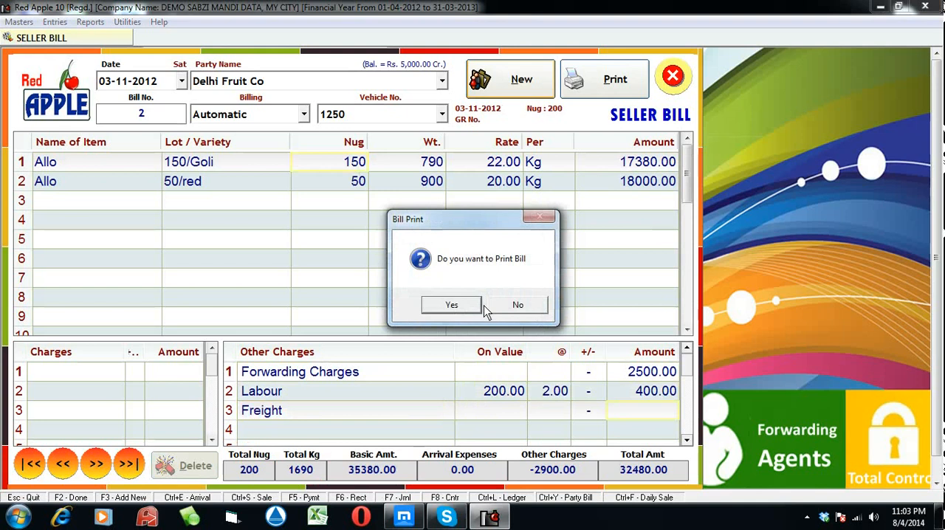
click(520, 303)
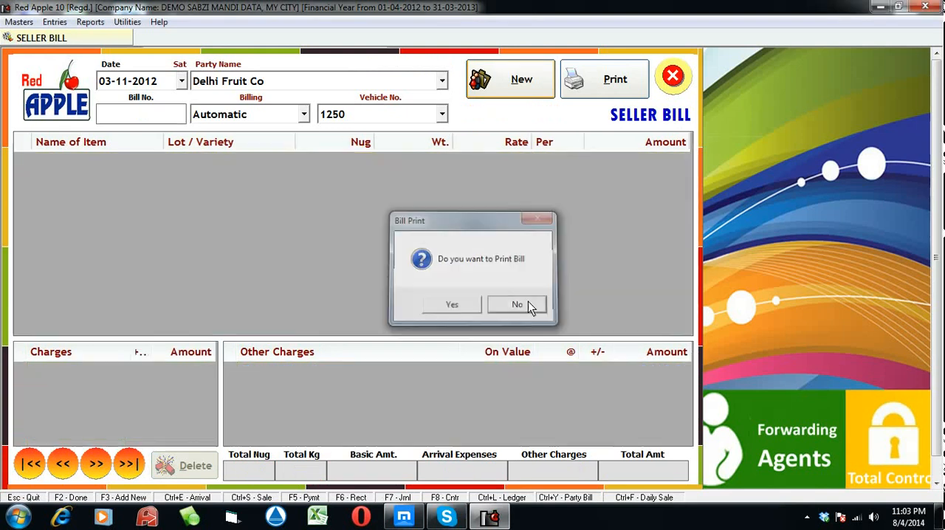
key(Escape)
List the Profitability Report for 03-11-2012, review the Delhi Fruit Co row of vehicle 1250, and close the report
click(103, 22)
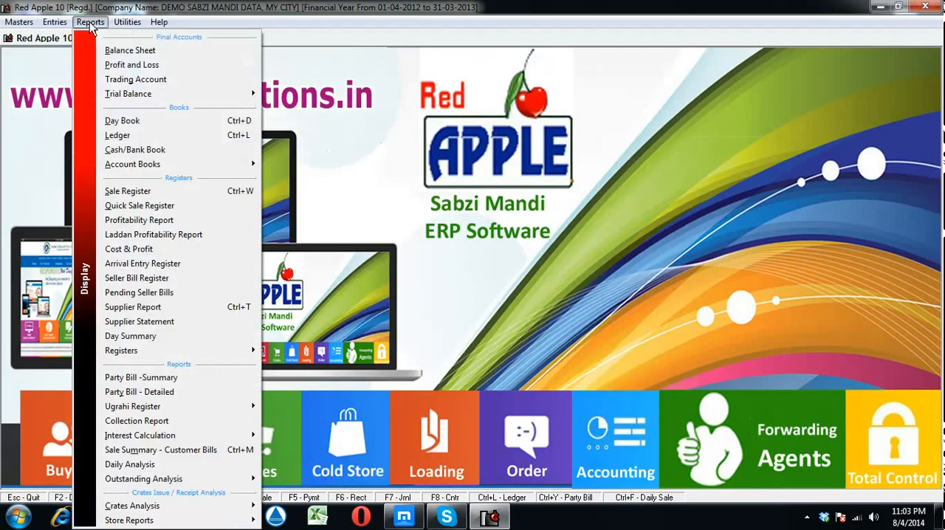
click(170, 220)
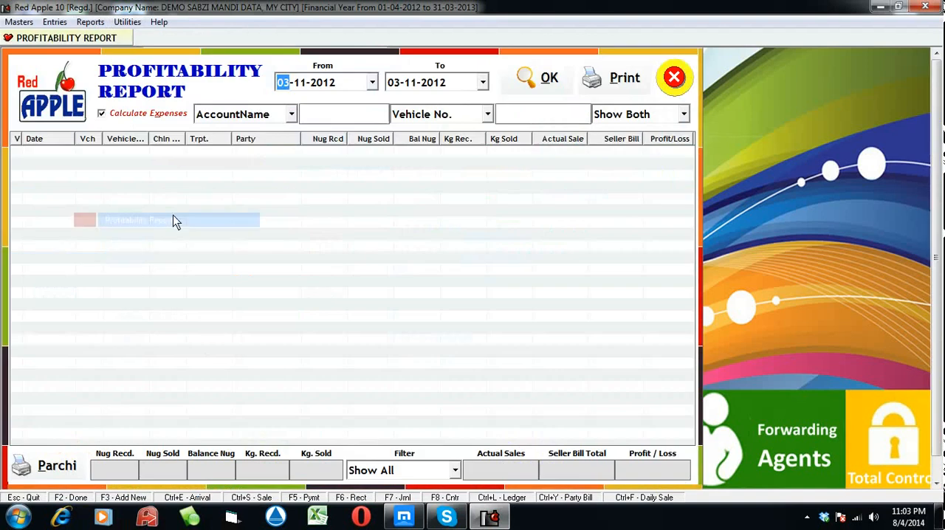
click(511, 86)
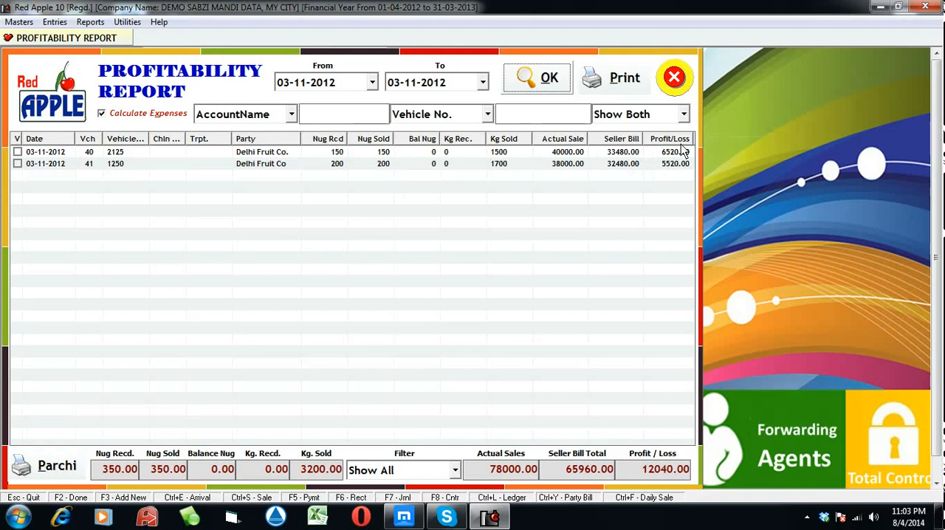
click(478, 165)
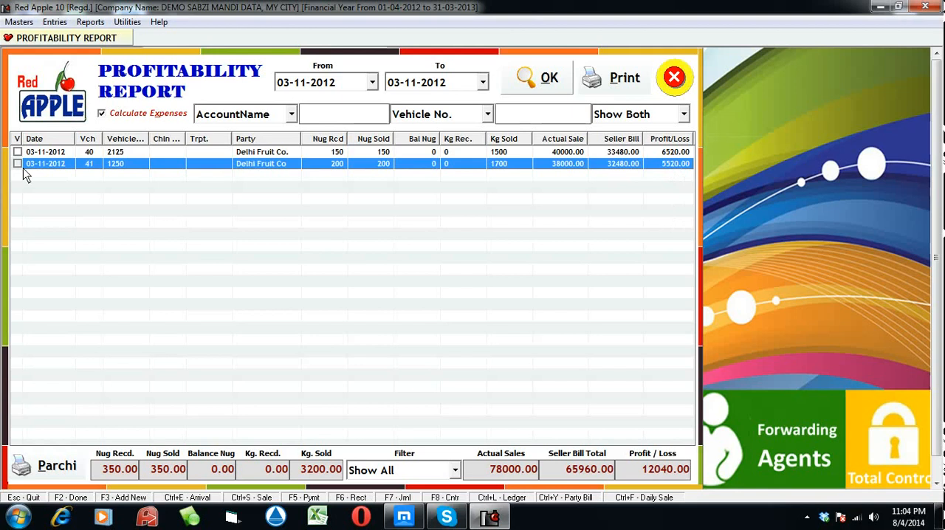
click(674, 77)
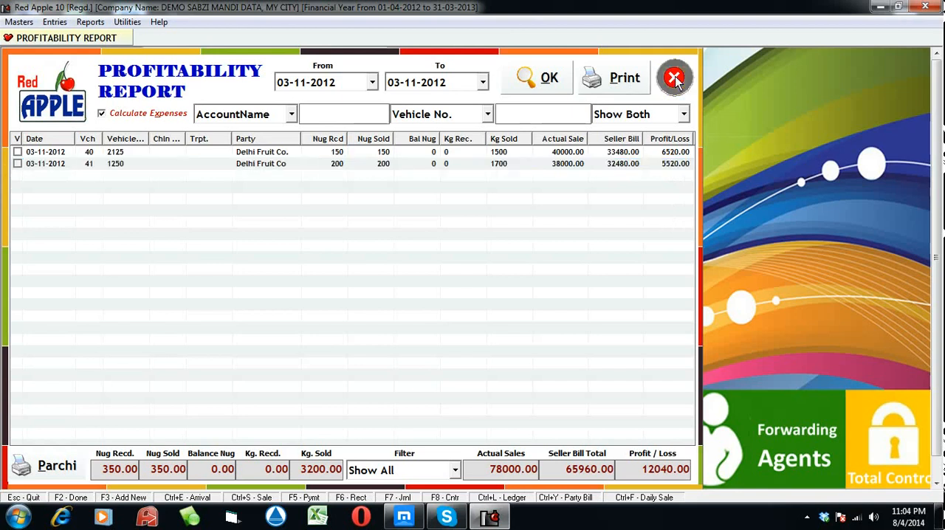
List the total Customer Wise Sale Summary from 01-04-2012 to 03-11-2012 and review the customers' quantities, weights and amounts
click(92, 22)
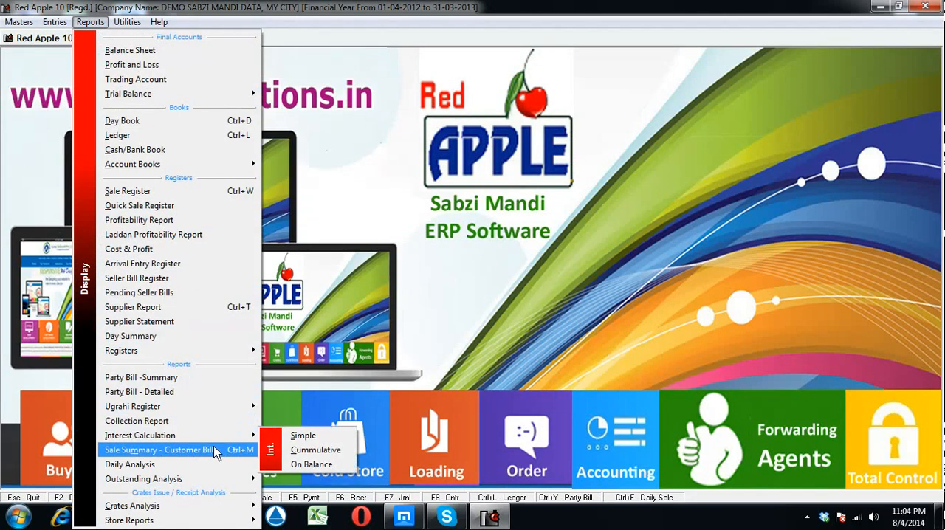
mouse_move(207, 355)
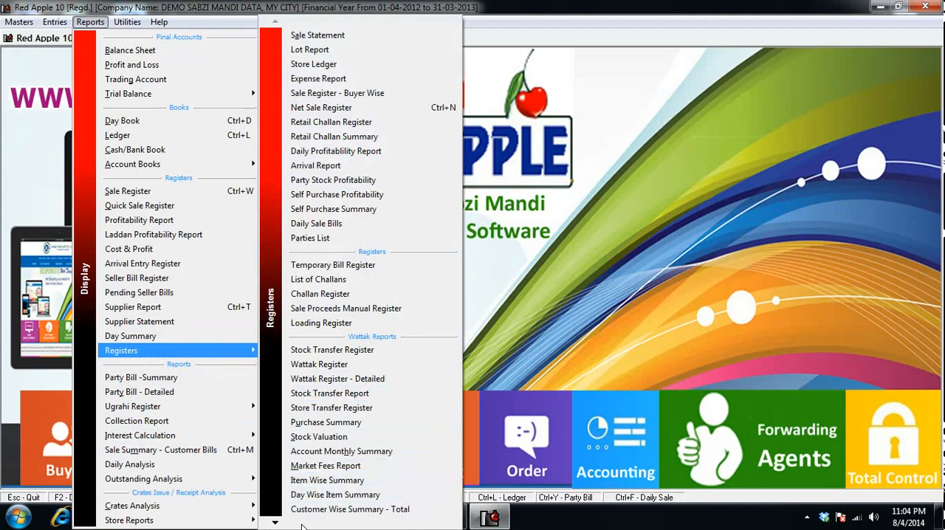
mouse_move(276, 524)
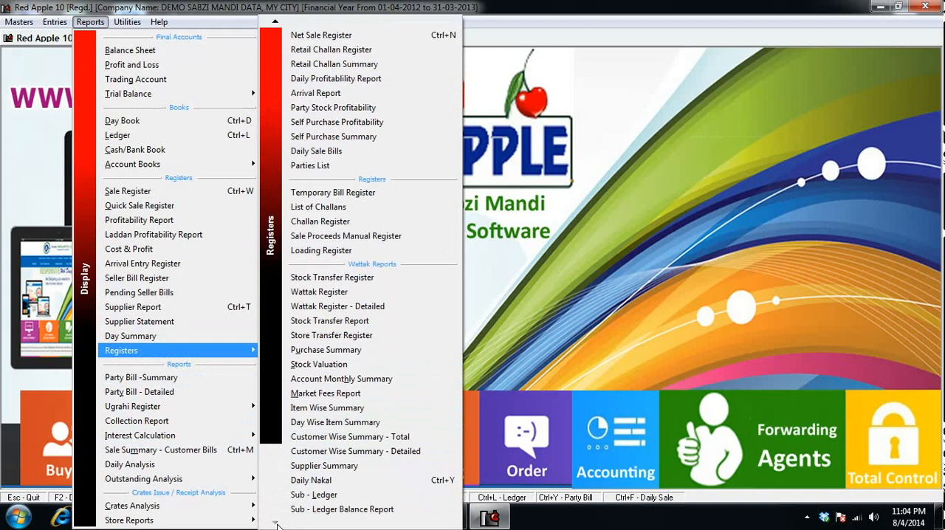
click(407, 437)
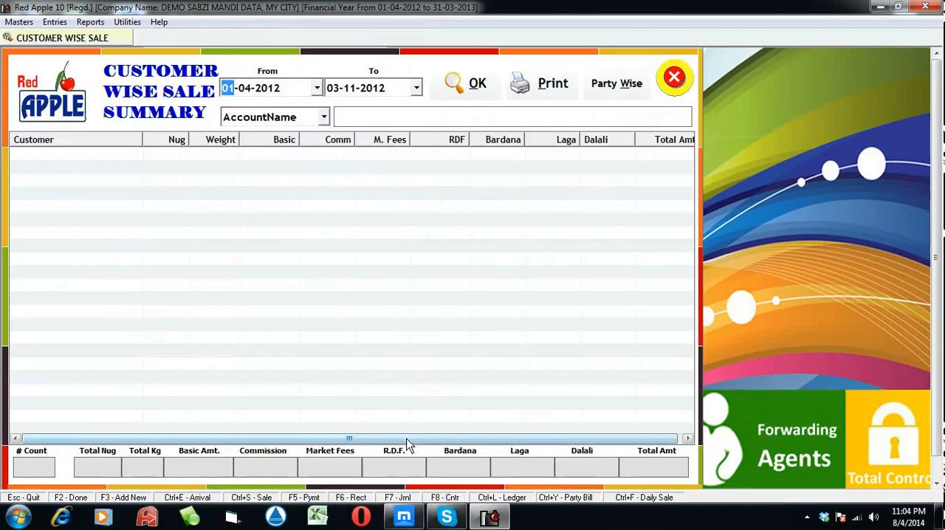
click(462, 85)
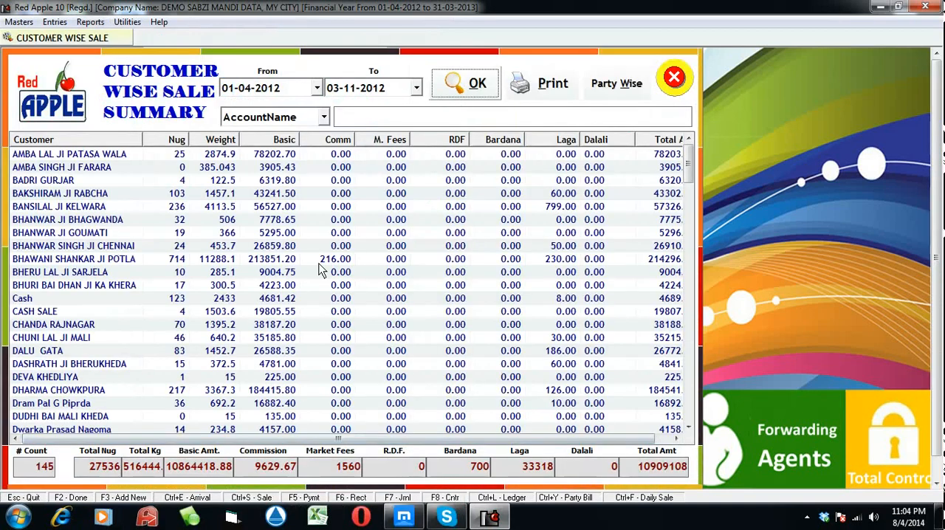
click(320, 260)
scroll(313, 367, down, 1)
scroll(314, 366, down, 20)
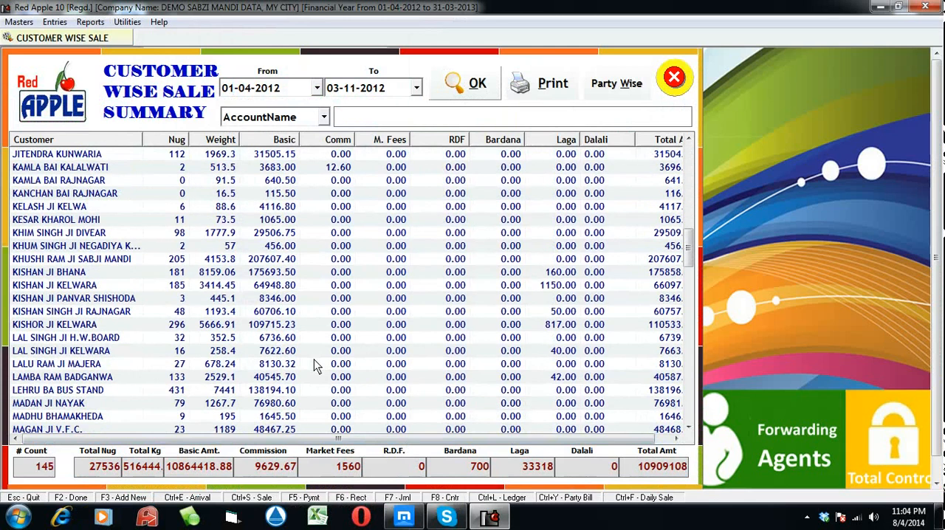
List the Daily Nakal for 03-11-2012 and review the Delhi Fruit Co entry on the supplier side
click(90, 22)
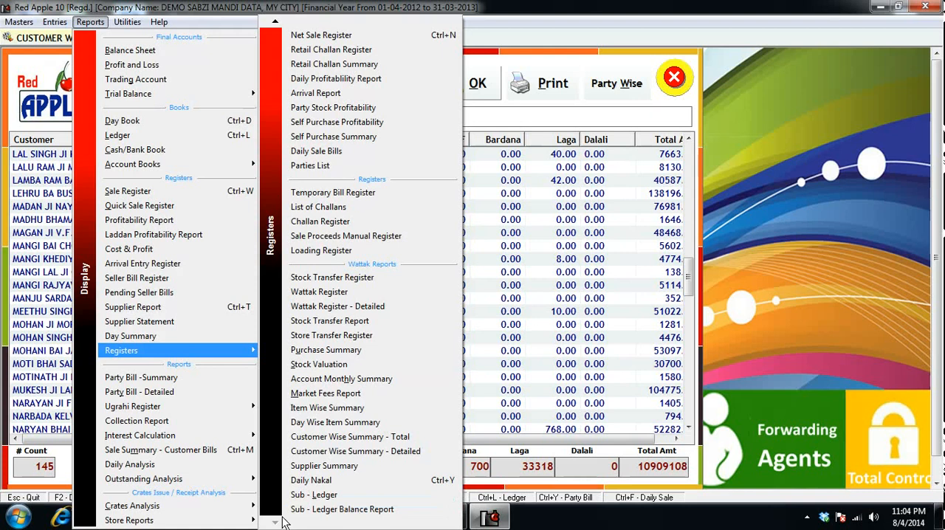
click(312, 478)
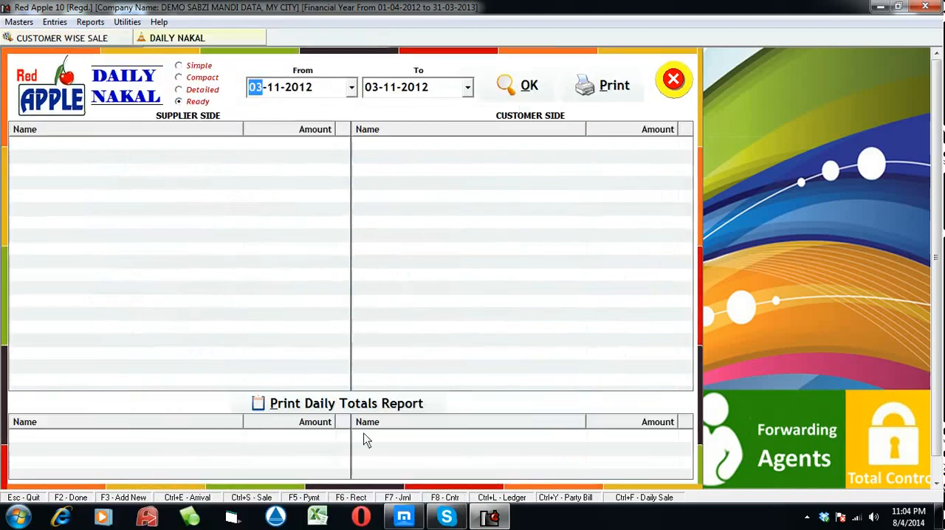
click(519, 94)
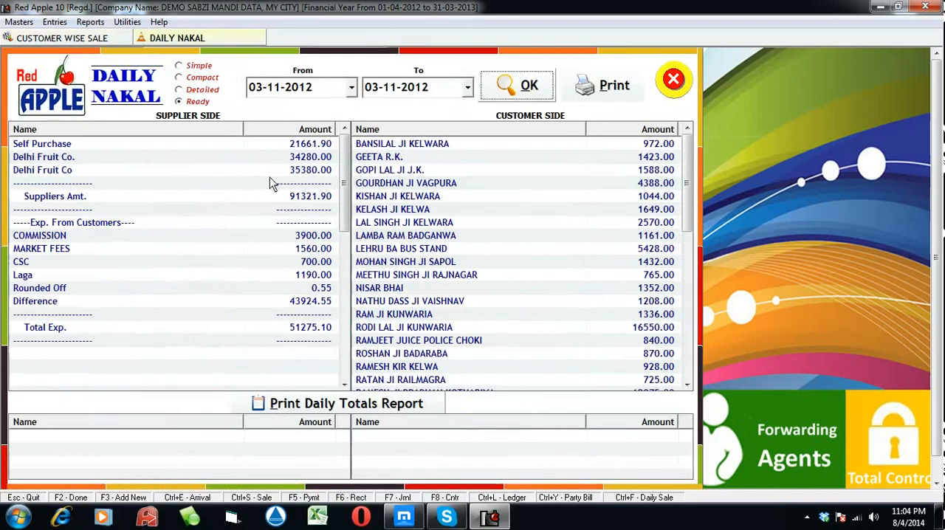
click(233, 166)
List the Net Sale Register for 03-11-2012 and review the lots sold and their Wattak amounts
click(89, 22)
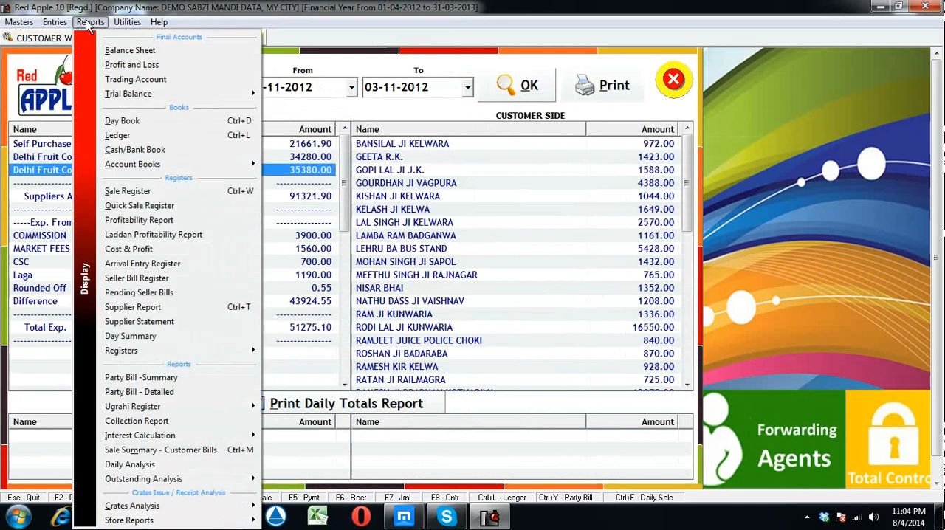
mouse_move(196, 346)
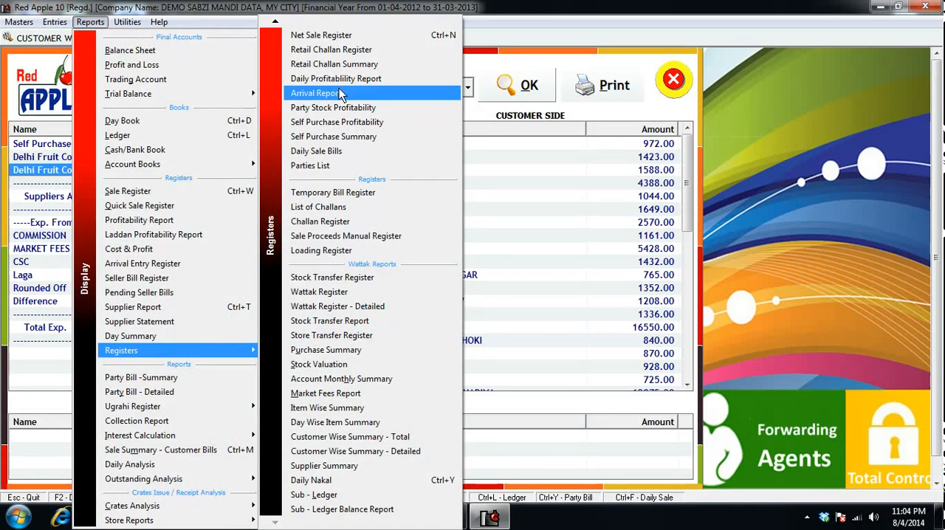
click(344, 37)
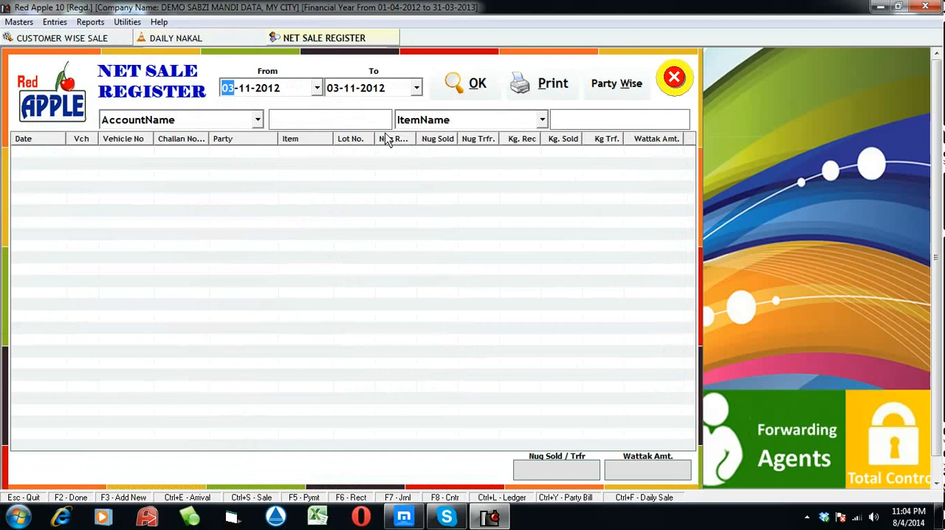
click(455, 85)
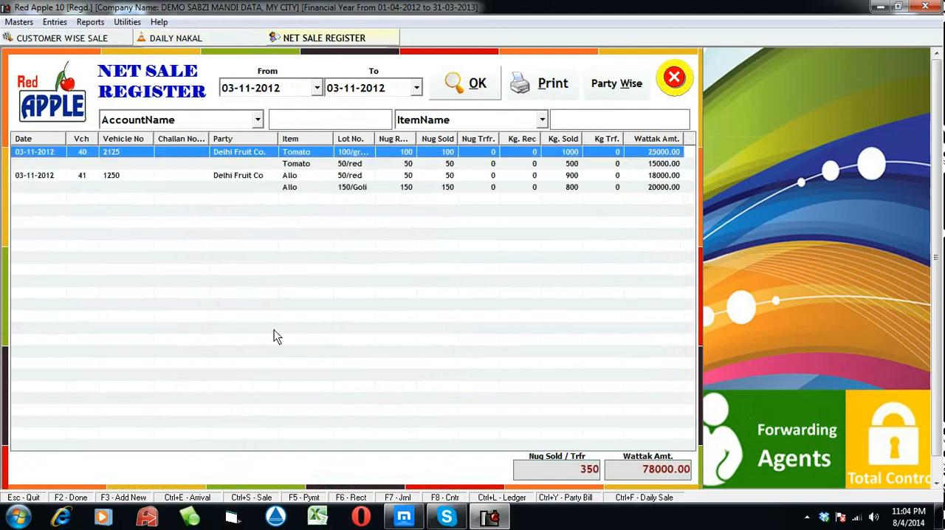
List the Arrival Report from 01-04-2012 to 03-11-2012 and review the Delhi Fruit Co row of vehicle 1250
click(90, 22)
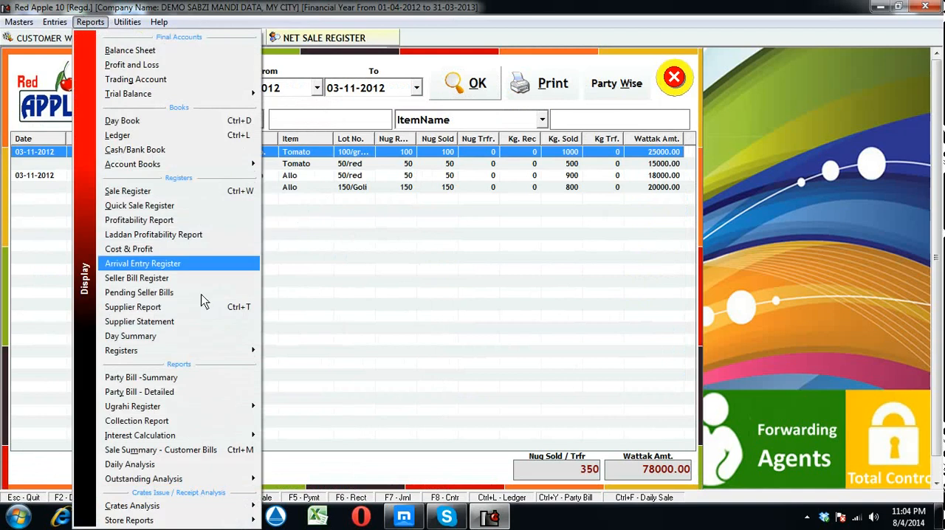
mouse_move(221, 351)
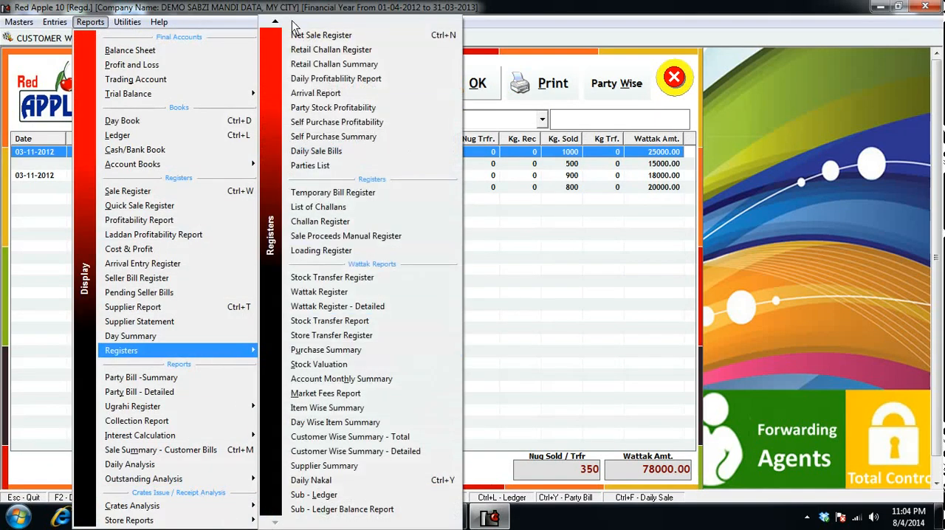
mouse_move(276, 27)
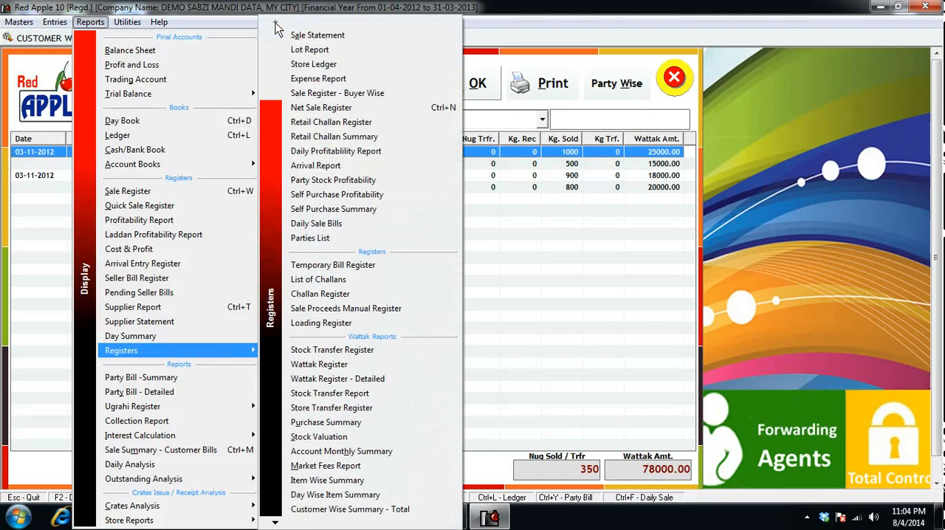
click(320, 167)
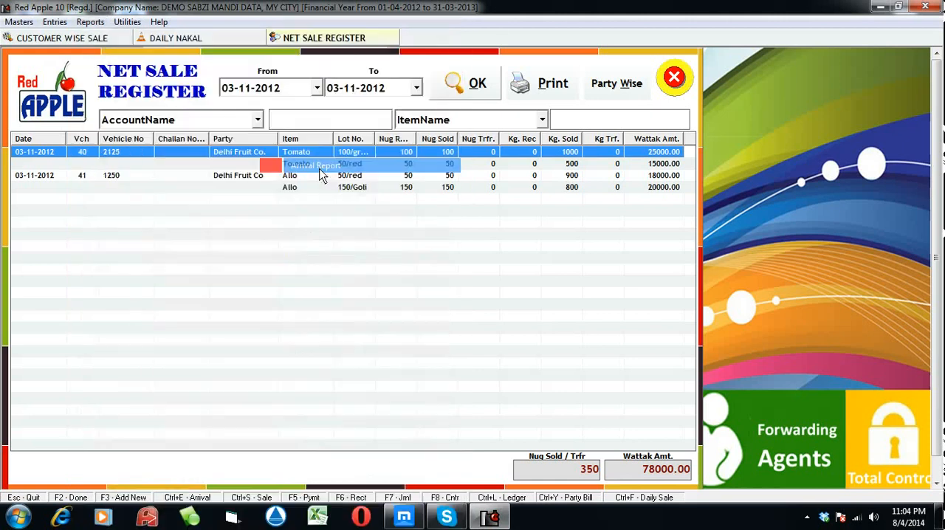
click(512, 77)
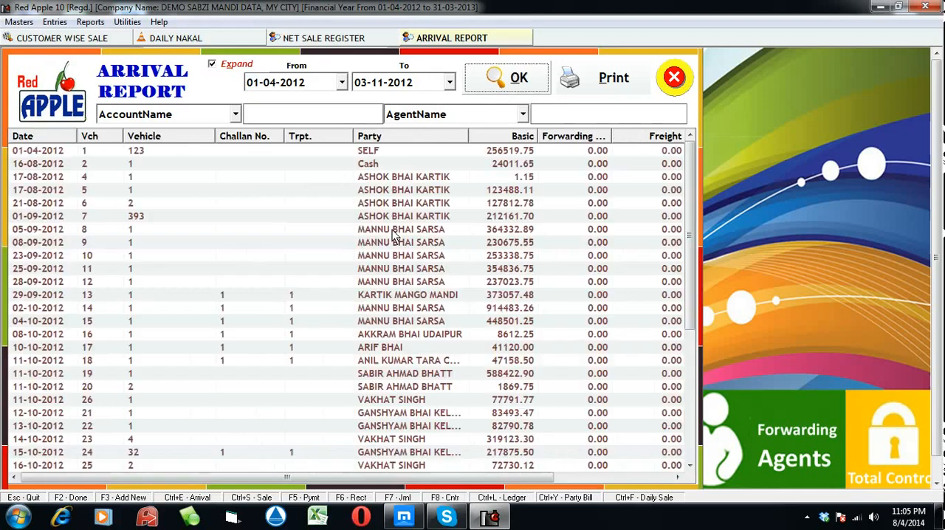
click(359, 255)
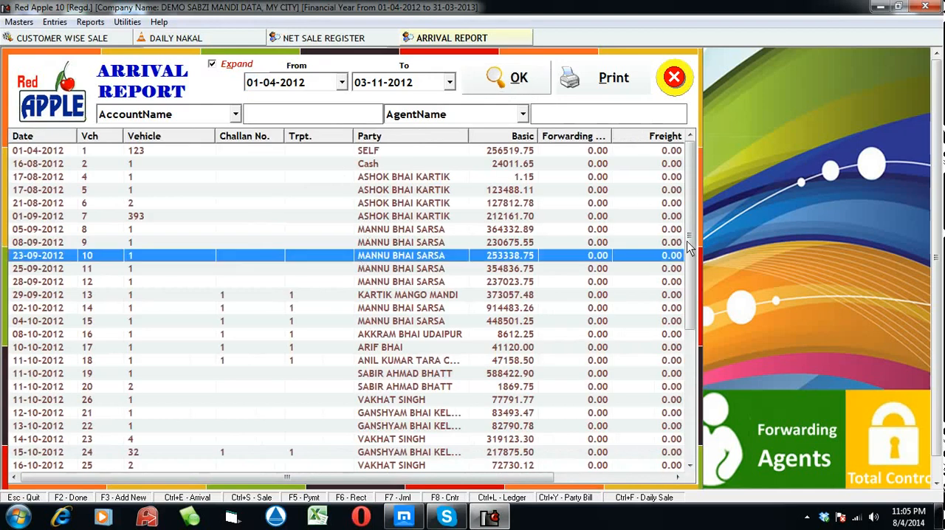
scroll(523, 442, down, 6)
click(501, 441)
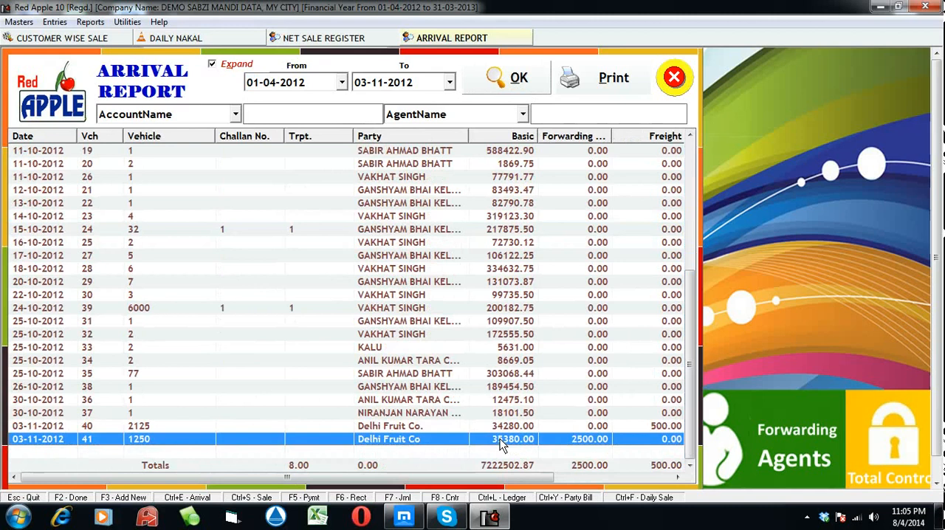
List the classical Ugrahi Register as on 03-11-2012 for 3 days
click(96, 23)
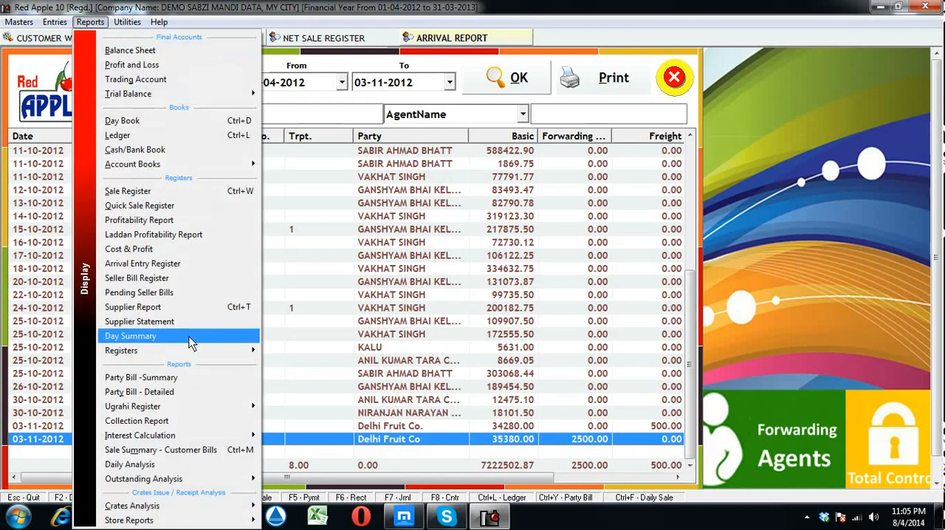
mouse_move(186, 357)
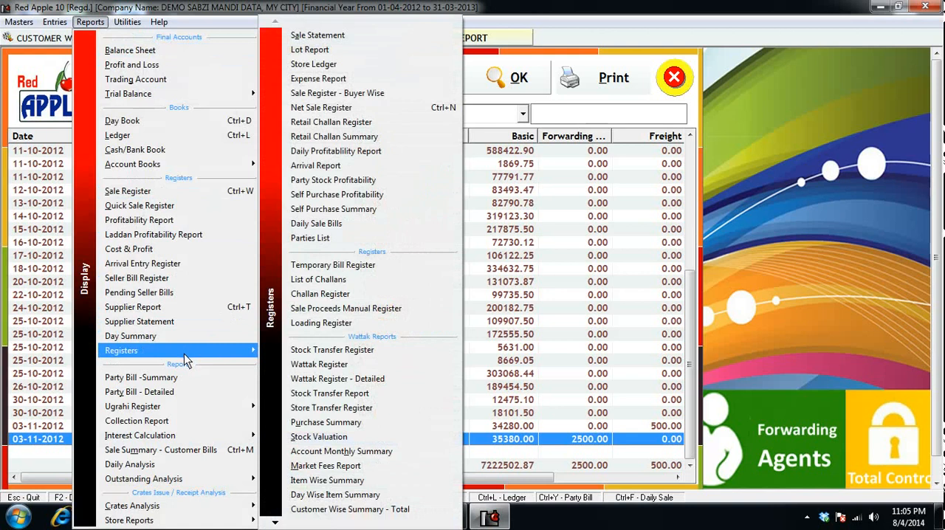
mouse_move(196, 407)
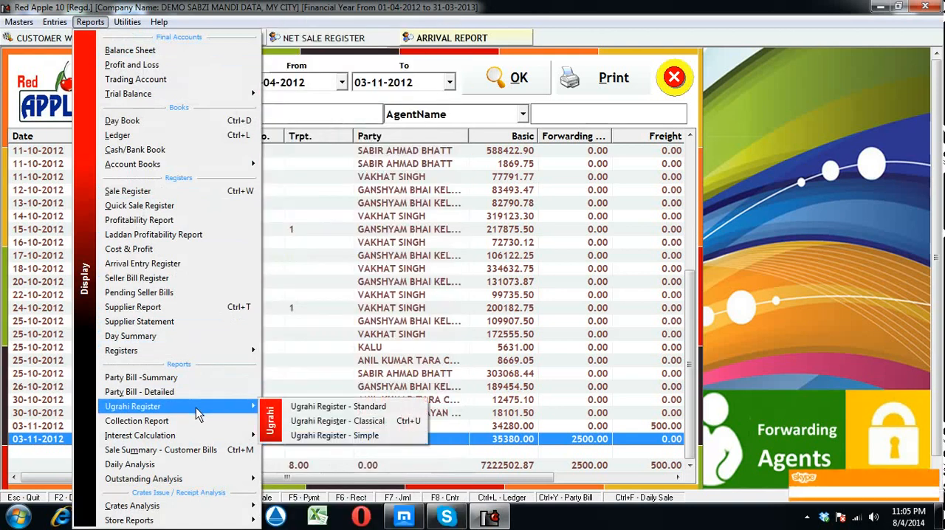
click(351, 420)
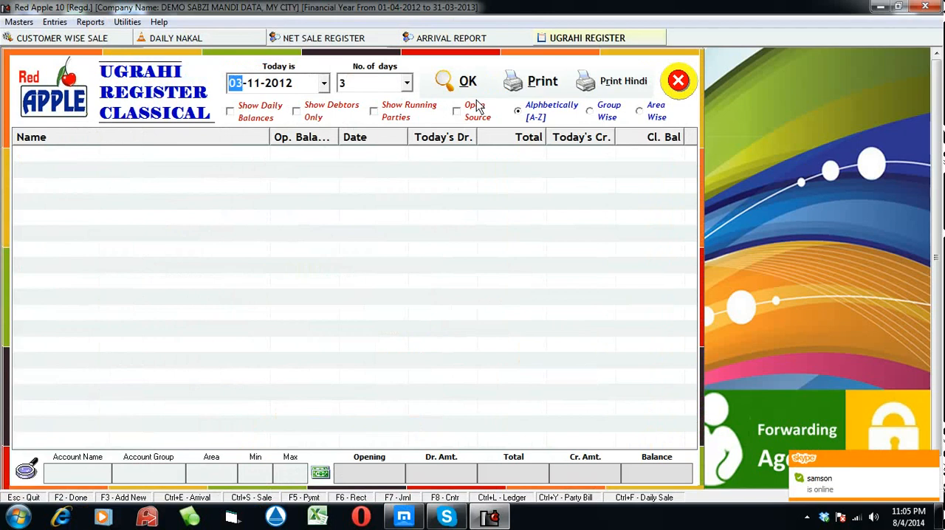
click(470, 88)
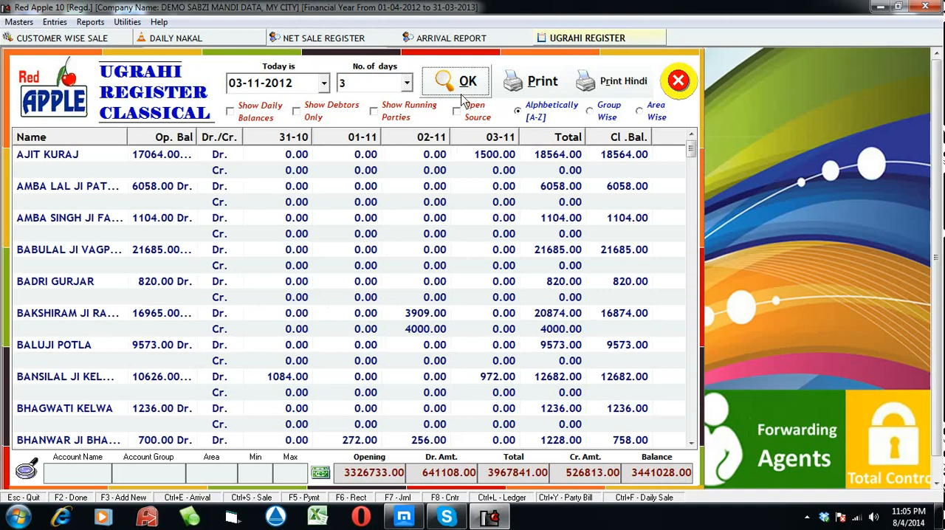
Preview the Ugrahi Register printout at 200%, review its daily and closing balance columns, and close the preview and the register
click(527, 83)
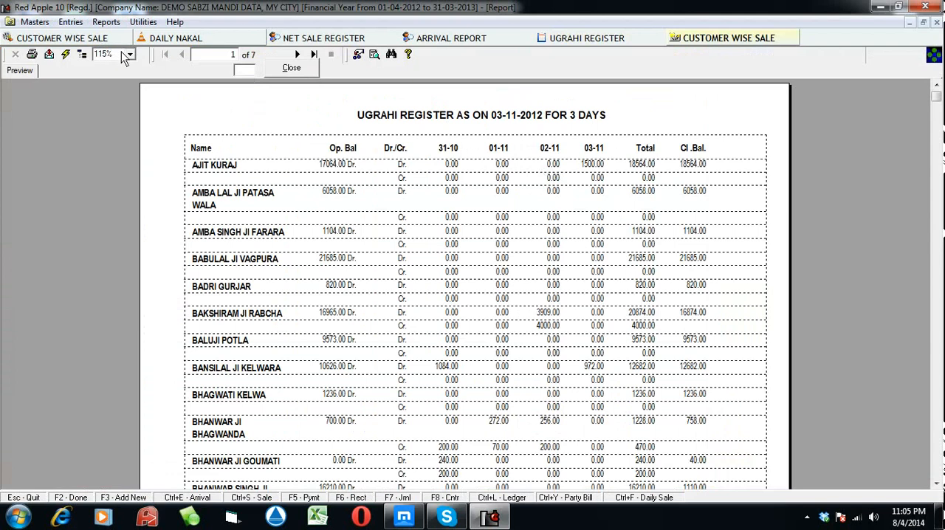
click(130, 54)
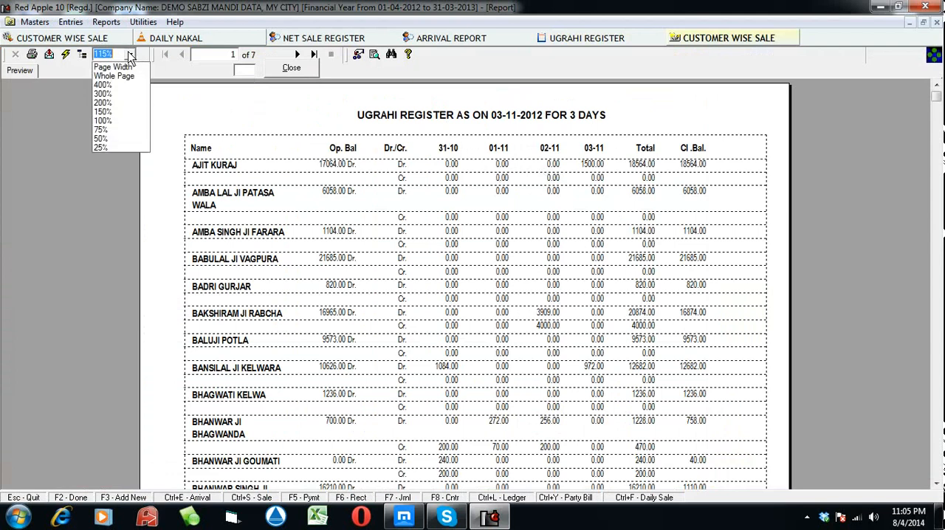
click(111, 102)
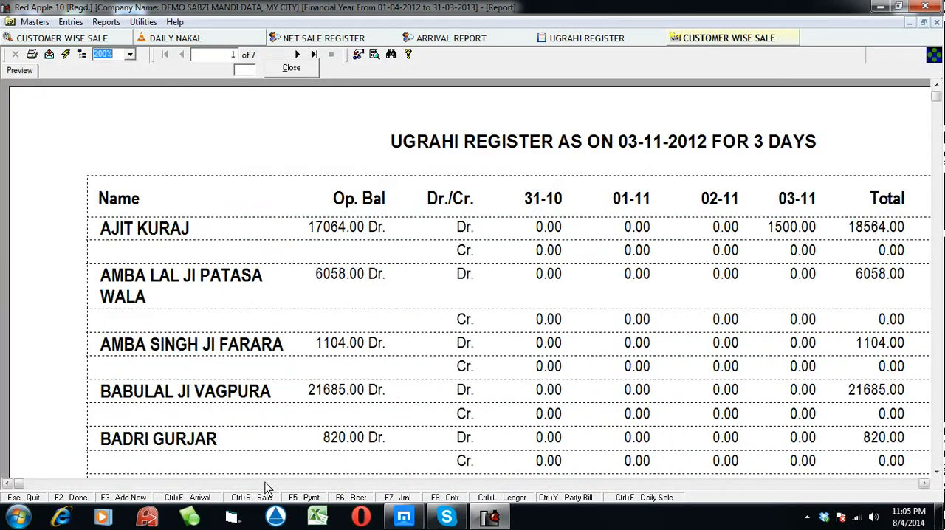
drag(18, 485, 312, 517)
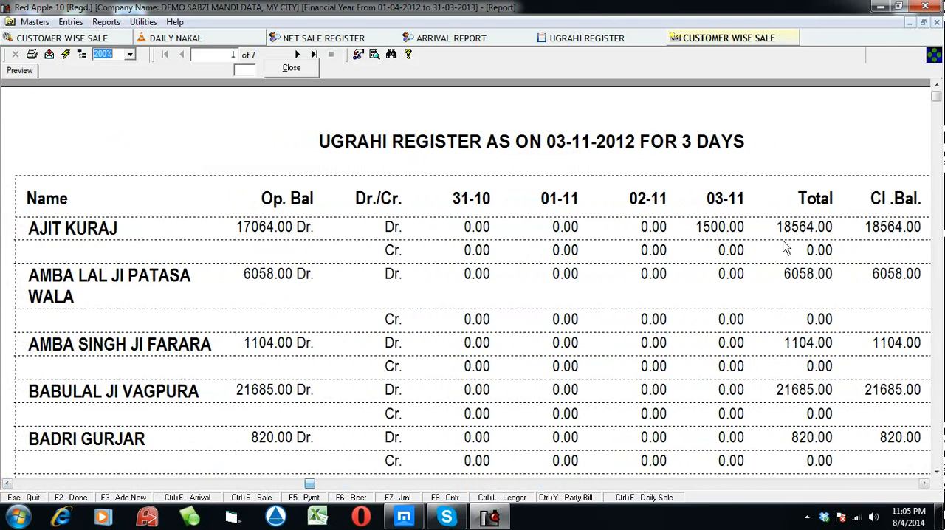
click(888, 246)
click(293, 70)
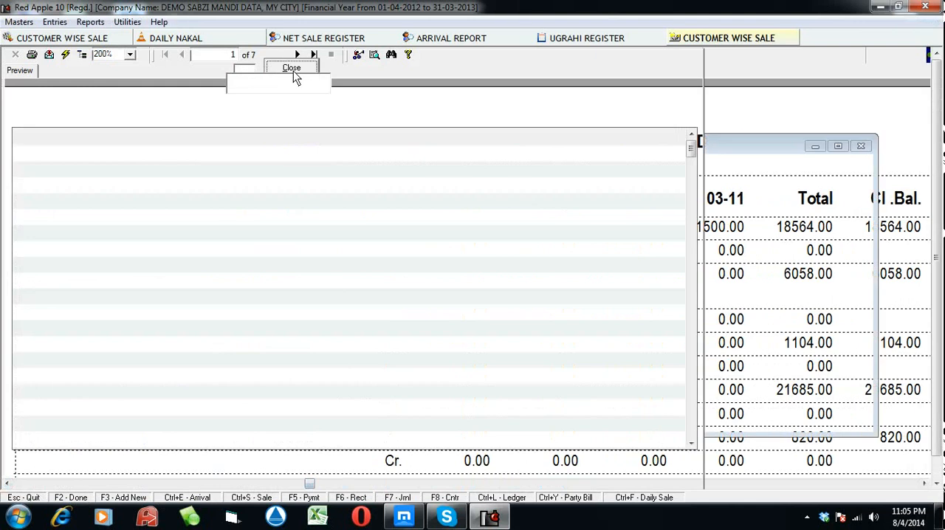
click(674, 77)
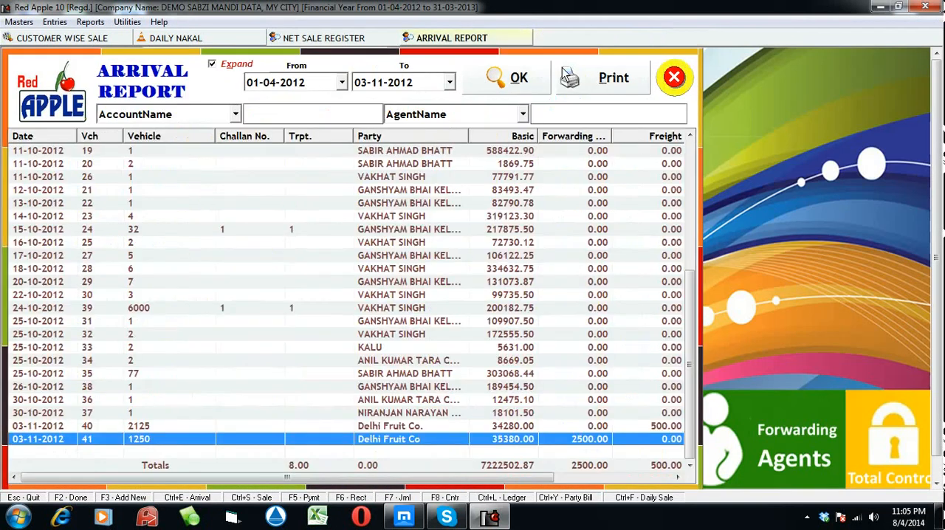
List the Daily Analysis to 03-11-2012 for 6 days back and review its sales, receivables, collection and cash charts
click(90, 21)
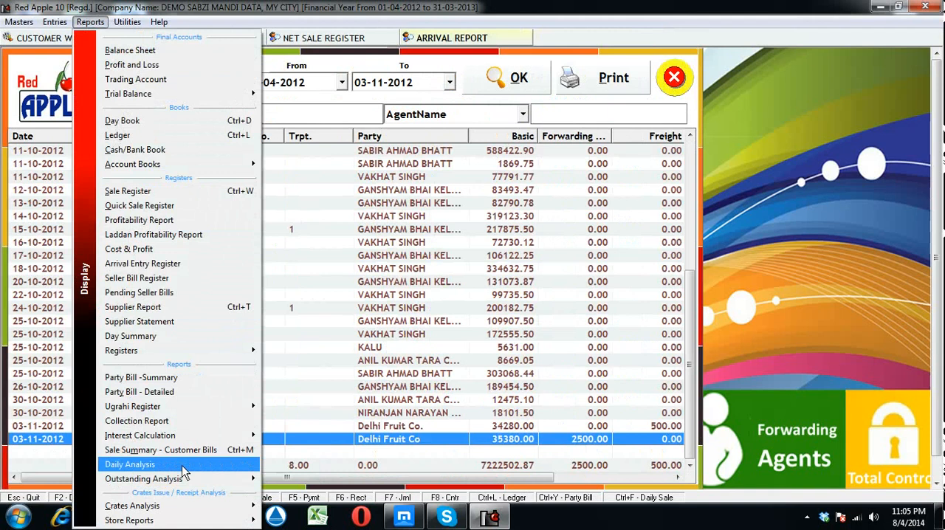
click(183, 470)
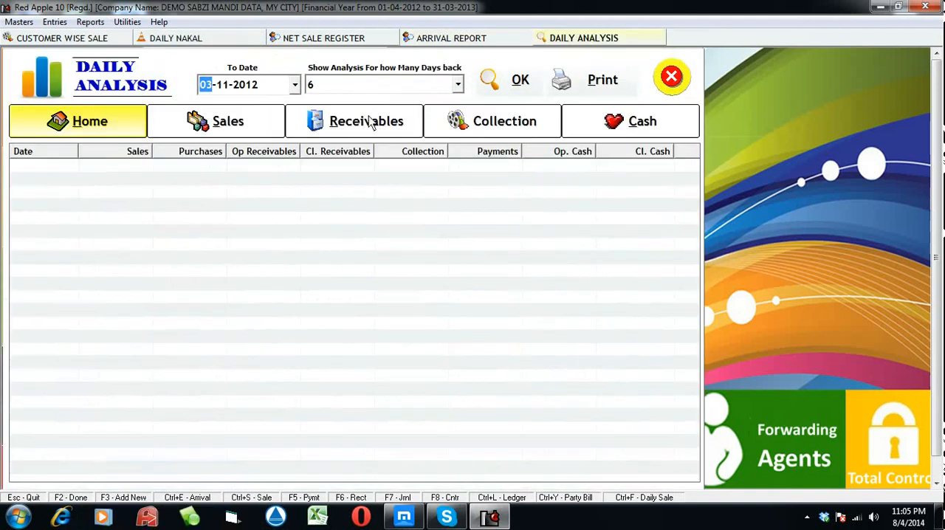
click(516, 83)
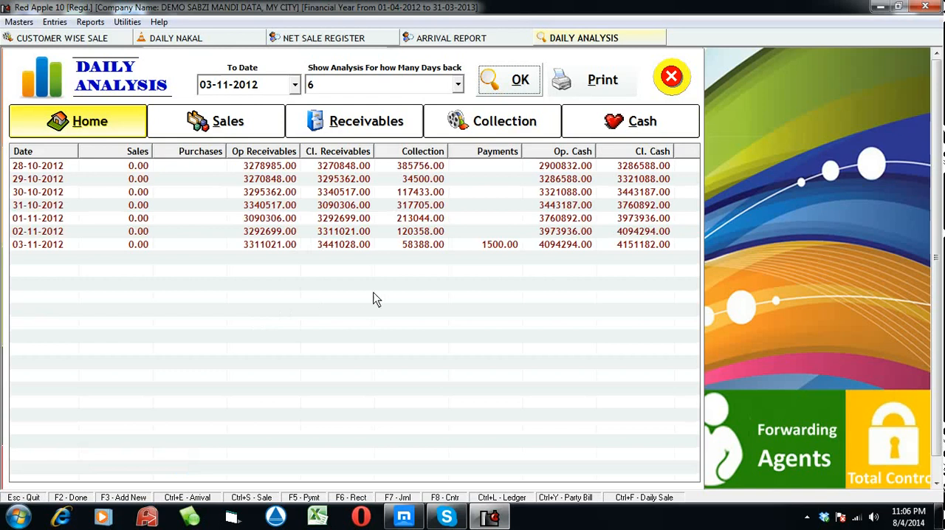
click(226, 125)
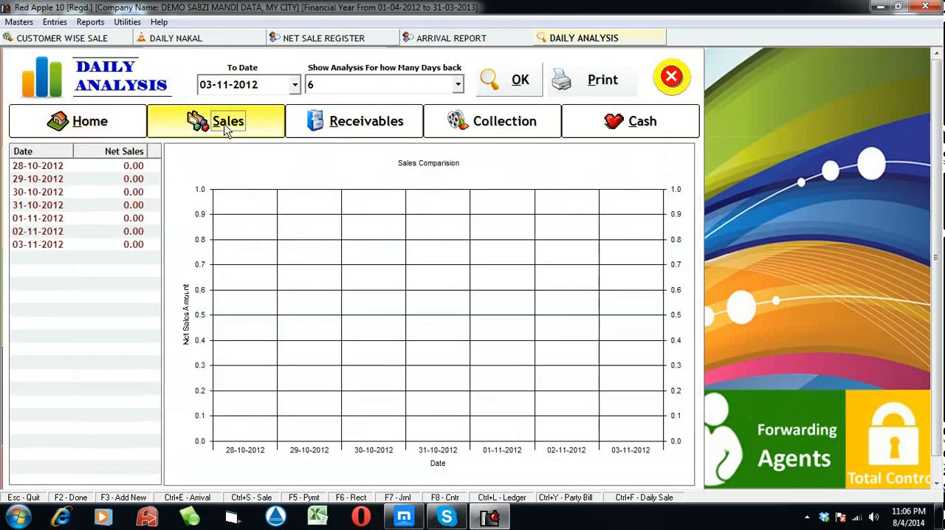
click(335, 132)
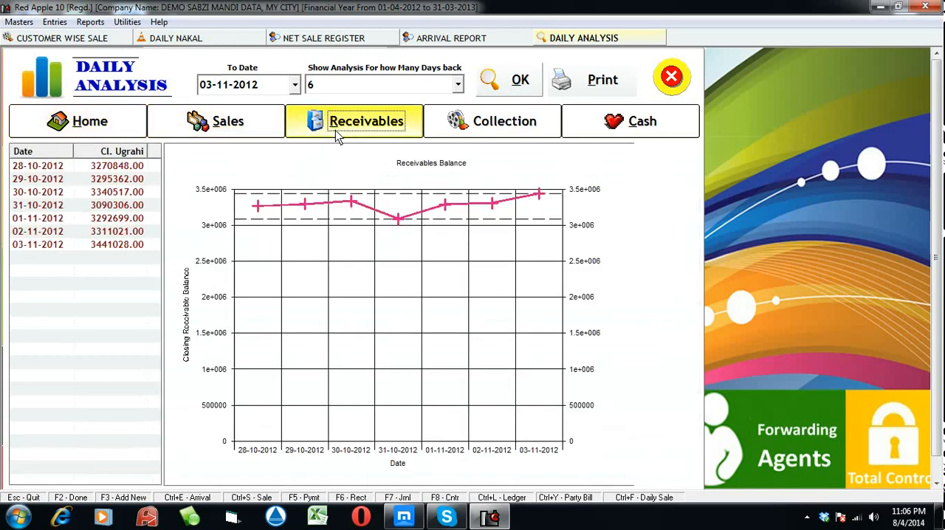
click(466, 130)
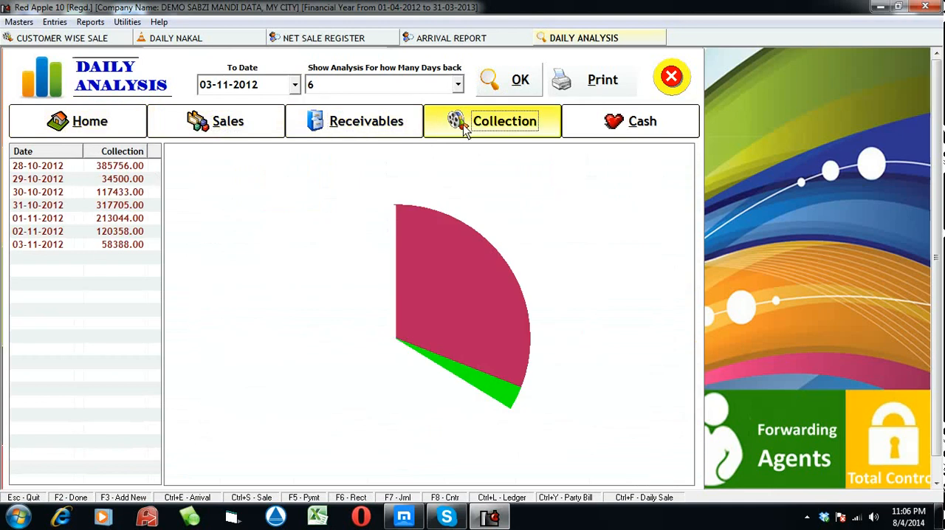
click(621, 133)
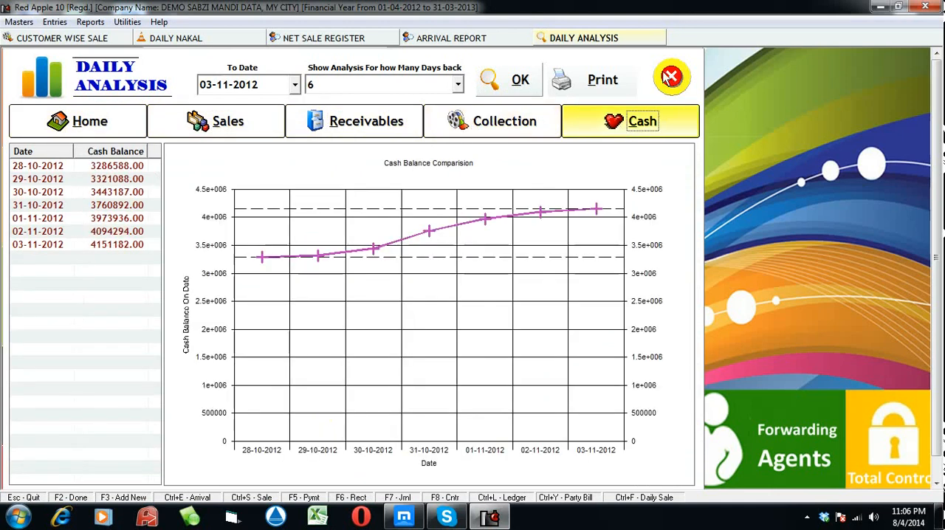
List the Day Summary as on 03-11-2012 and review the customers' quantities, expenses and amounts through to the last entries
click(90, 21)
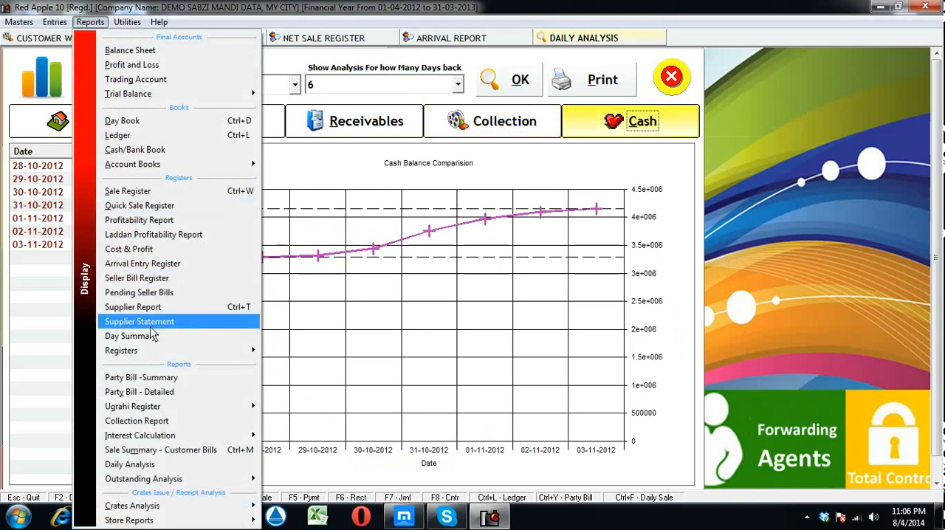
mouse_move(169, 353)
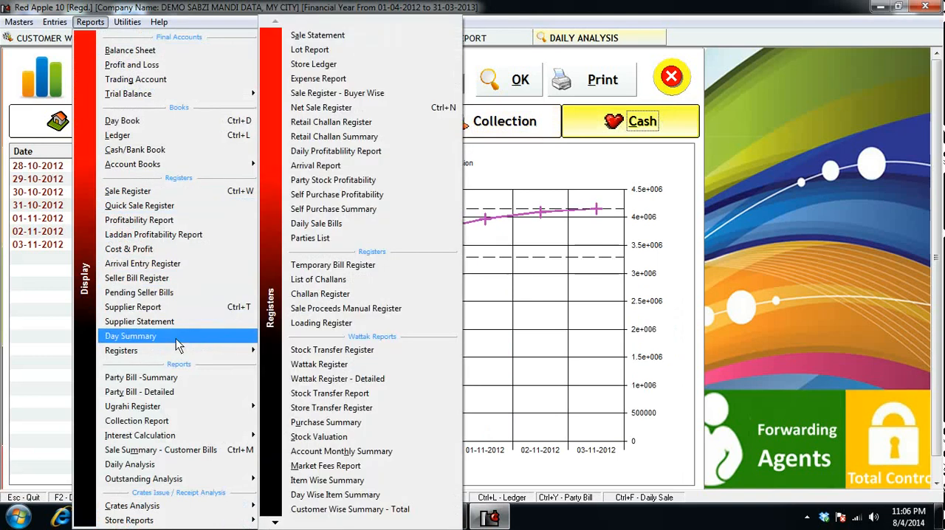
click(177, 339)
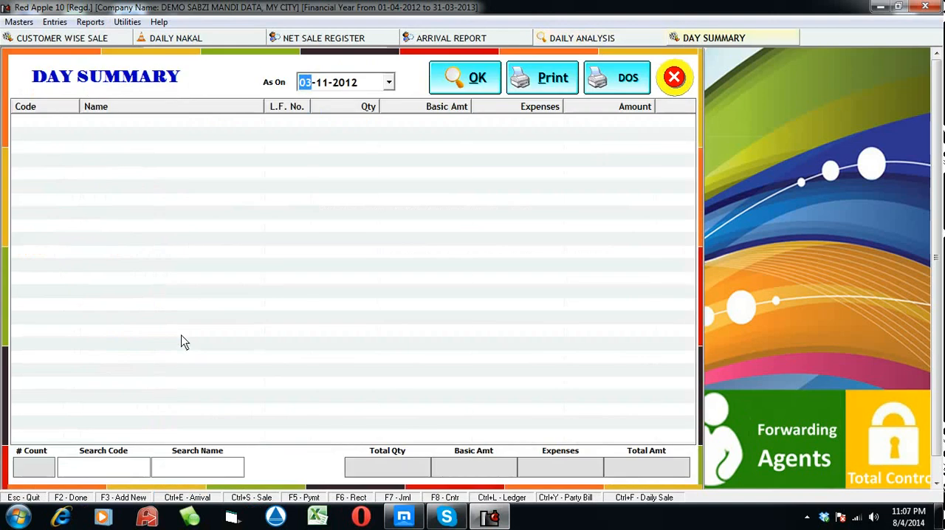
click(464, 83)
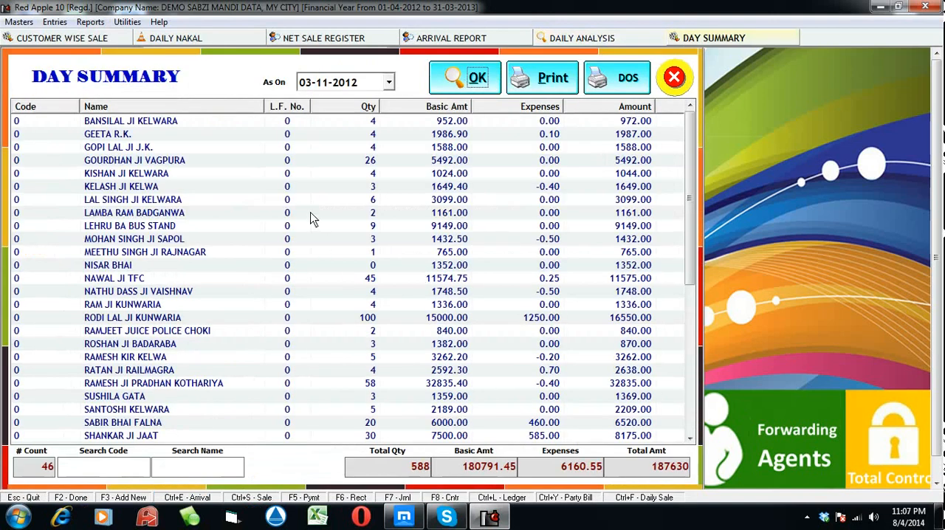
scroll(310, 236, down, 2)
scroll(308, 263, down, 5)
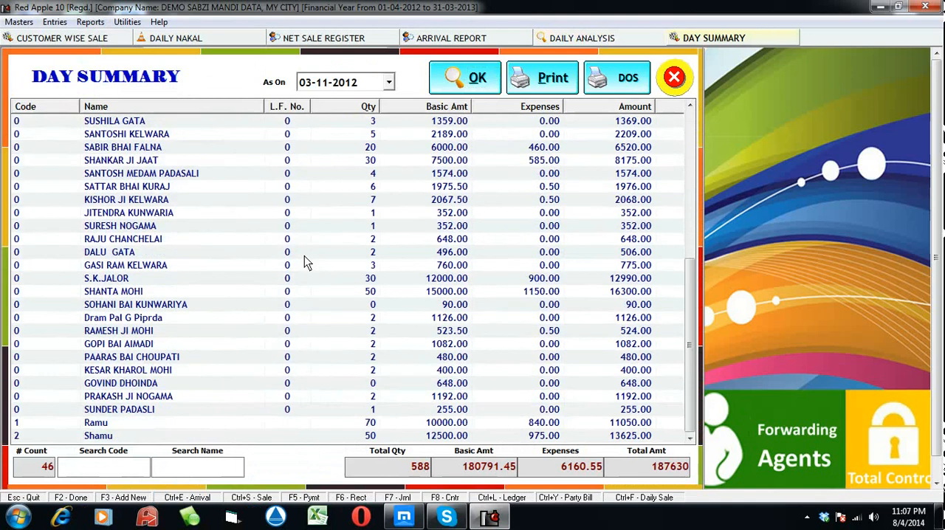
List the Sale Register for 03-11-2012 and review the sales by item, customer and lot
click(90, 21)
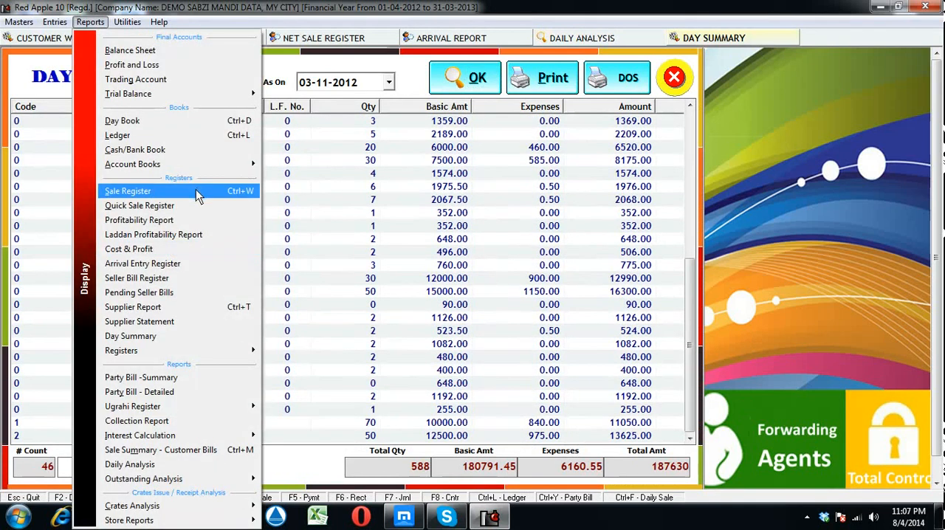
click(198, 192)
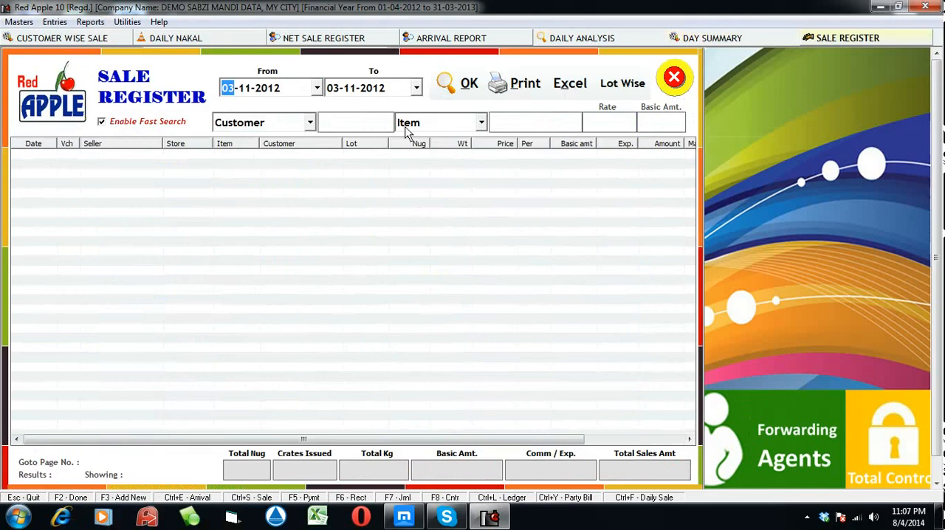
click(452, 92)
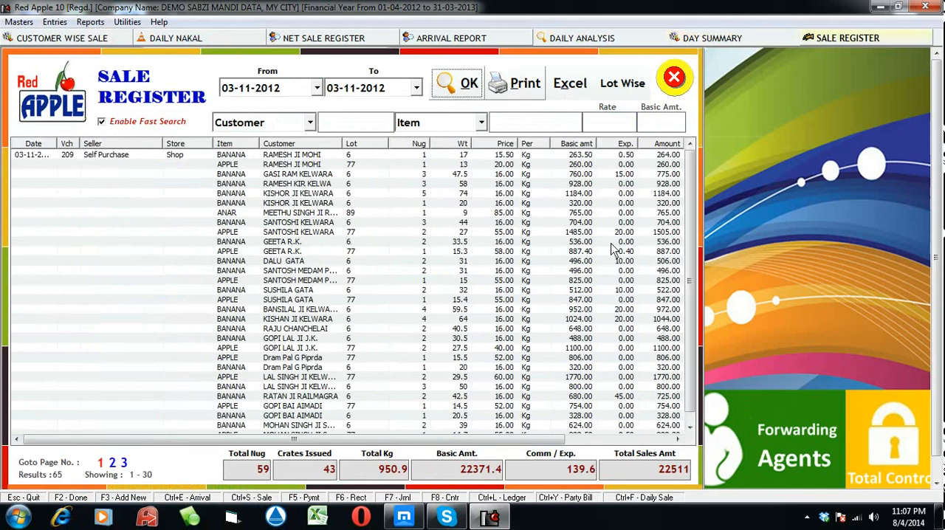
click(689, 427)
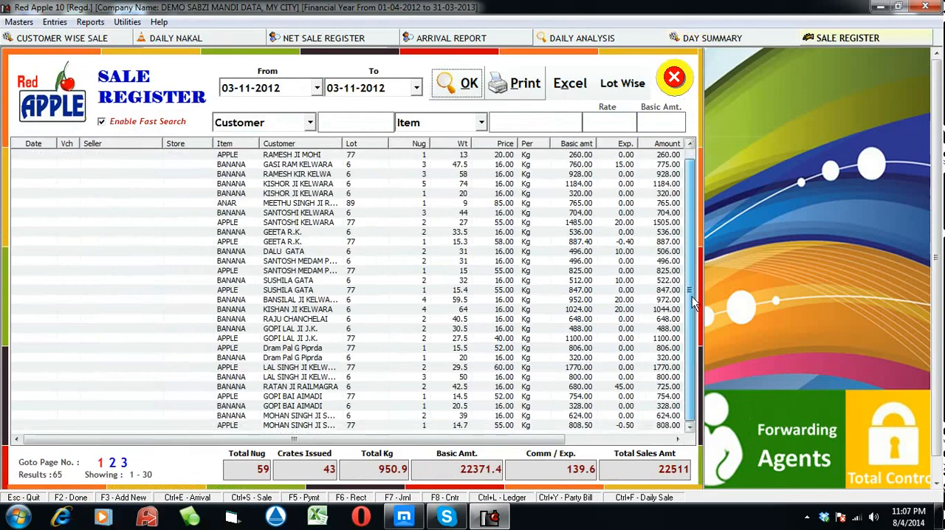
List the Crates Receivable report as on 03-11-2012, in alphabetical order
click(90, 21)
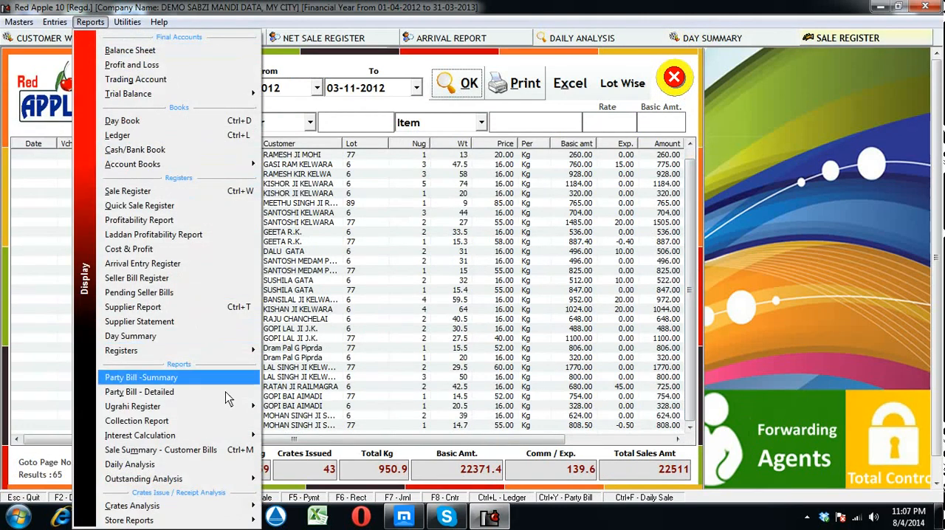
mouse_move(237, 437)
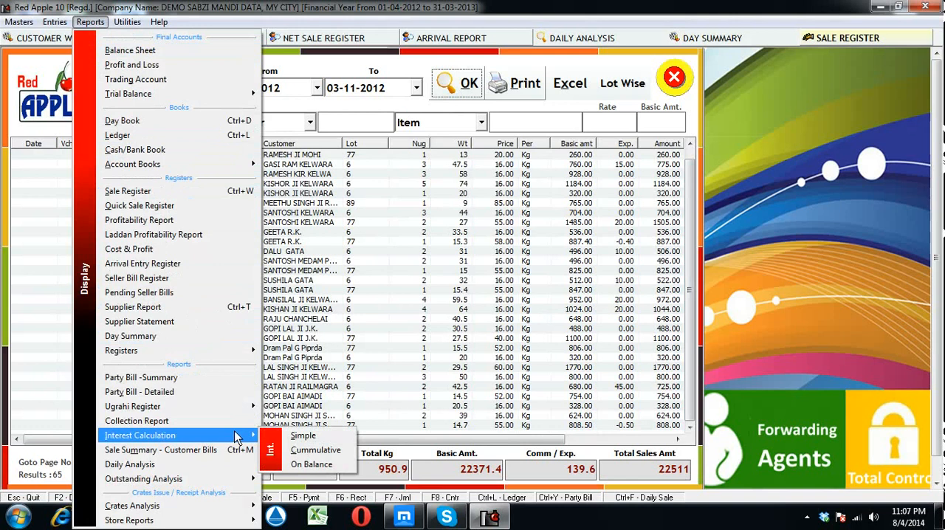
mouse_move(231, 413)
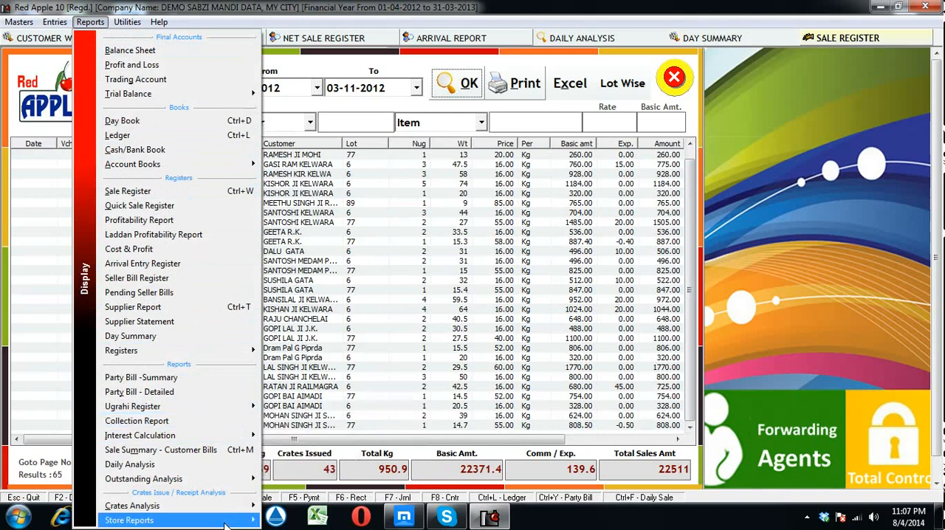
mouse_move(233, 508)
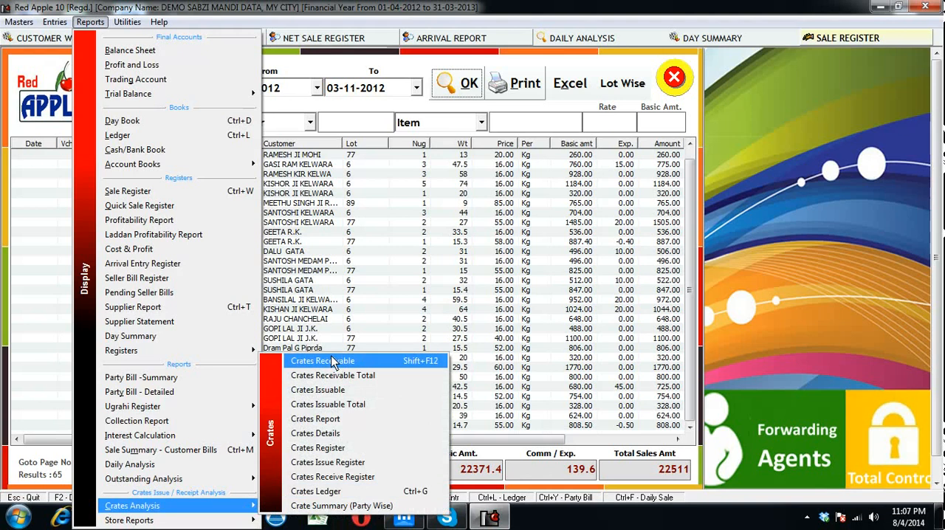
click(318, 362)
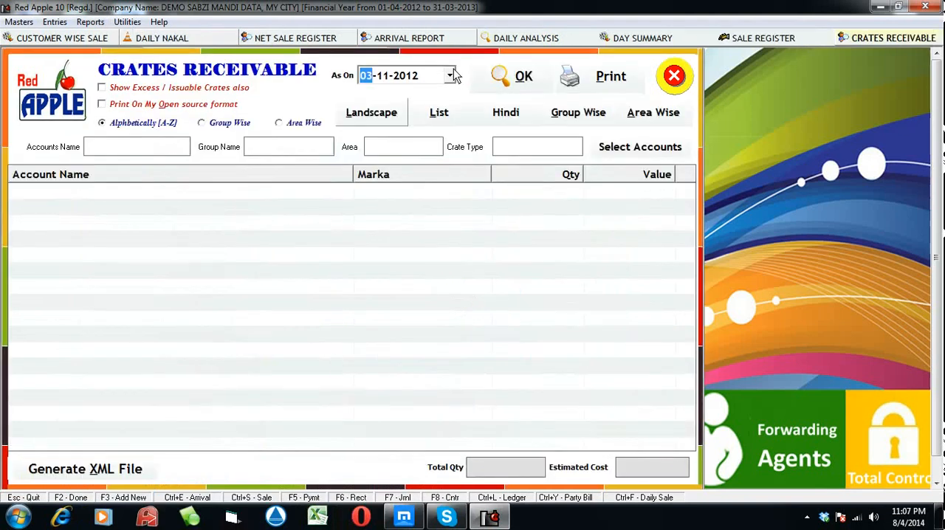
click(521, 77)
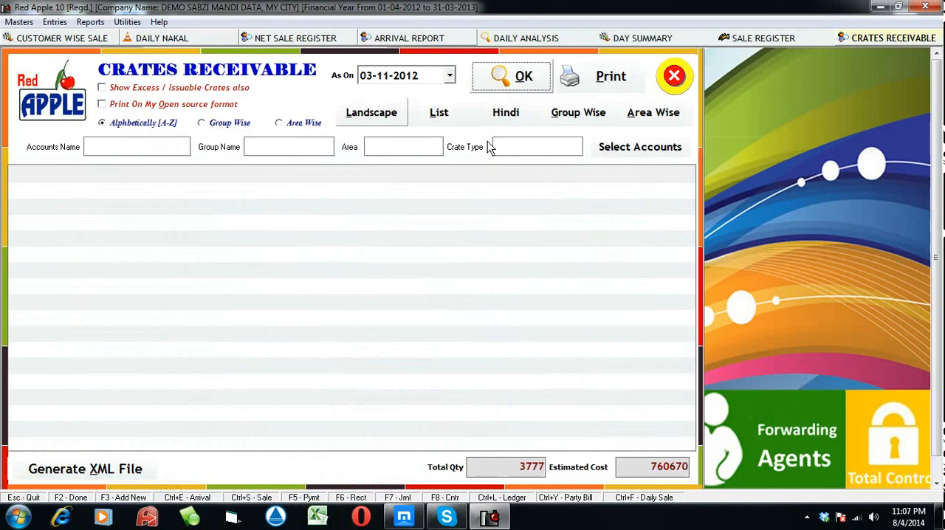
Examine each account's crate marka, quantity and value through to the last entries, selecting the SELF row with BIG crates
click(369, 223)
scroll(328, 274, down, 8)
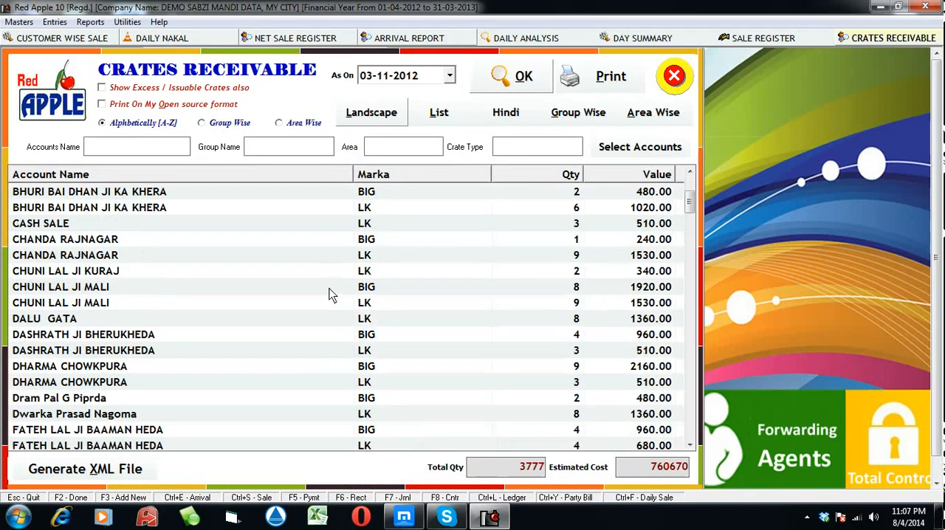
scroll(330, 294, down, 18)
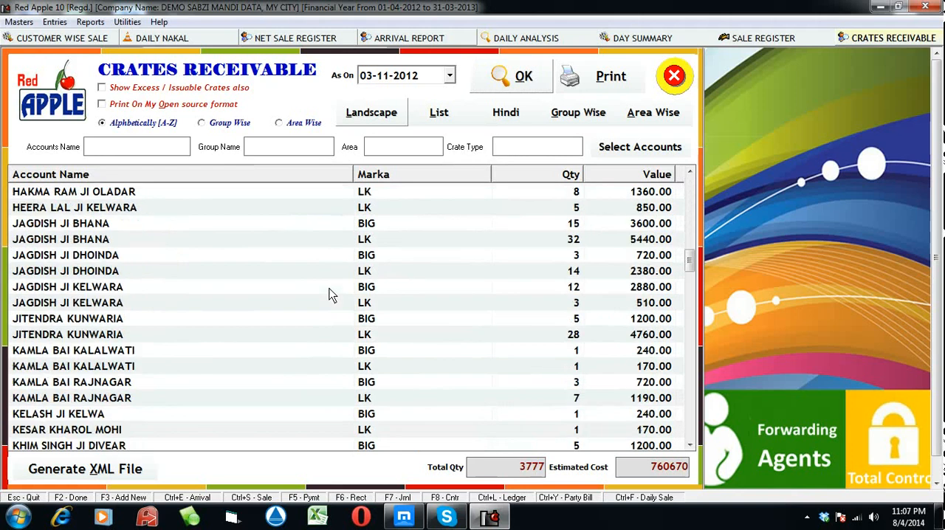
scroll(330, 294, down, 10)
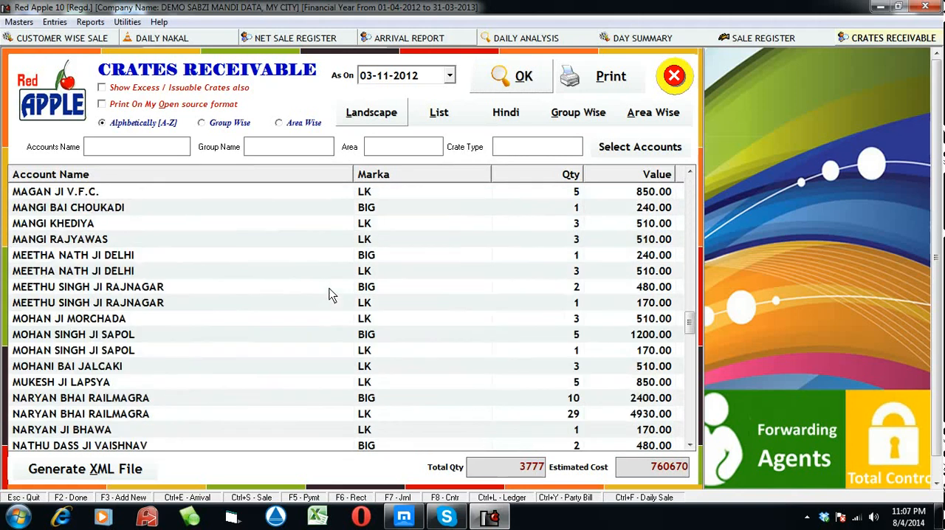
scroll(330, 293, down, 10)
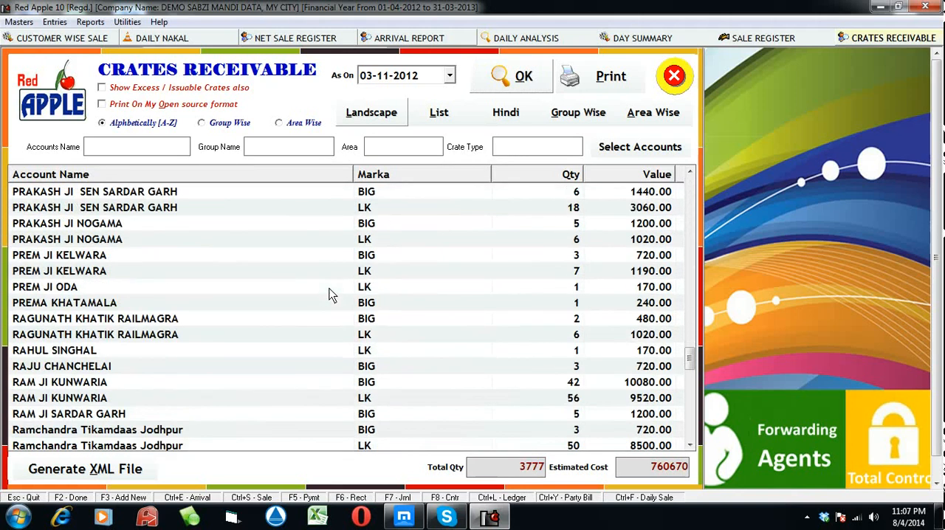
scroll(329, 294, down, 8)
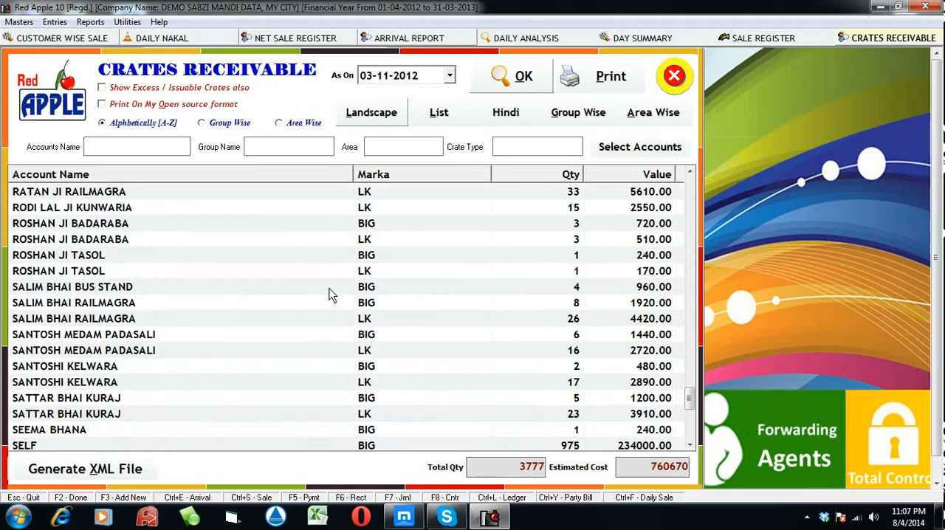
scroll(330, 294, down, 1)
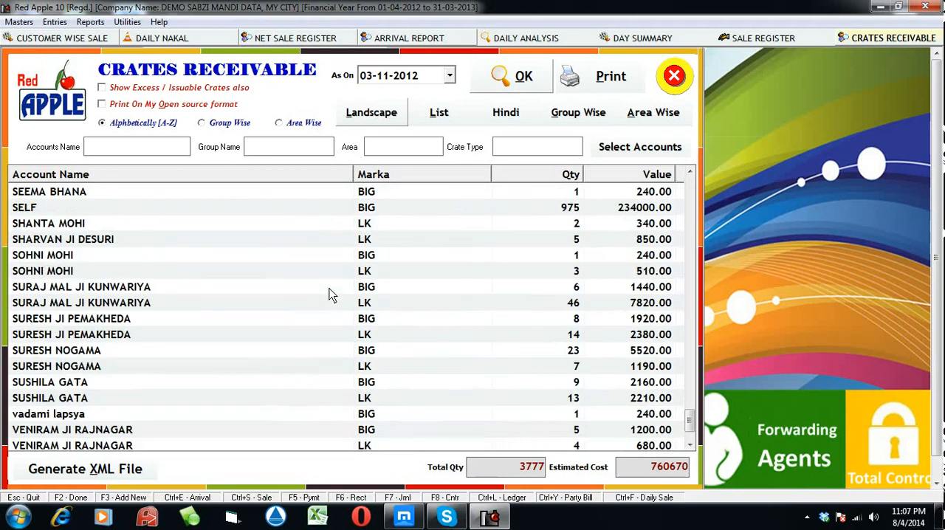
click(459, 213)
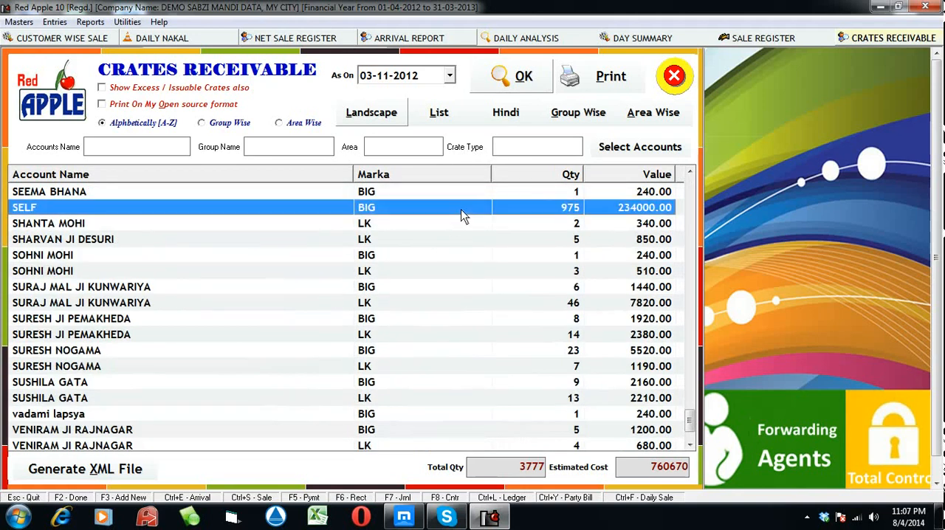
scroll(450, 253, down, 1)
scroll(450, 253, down, 1)
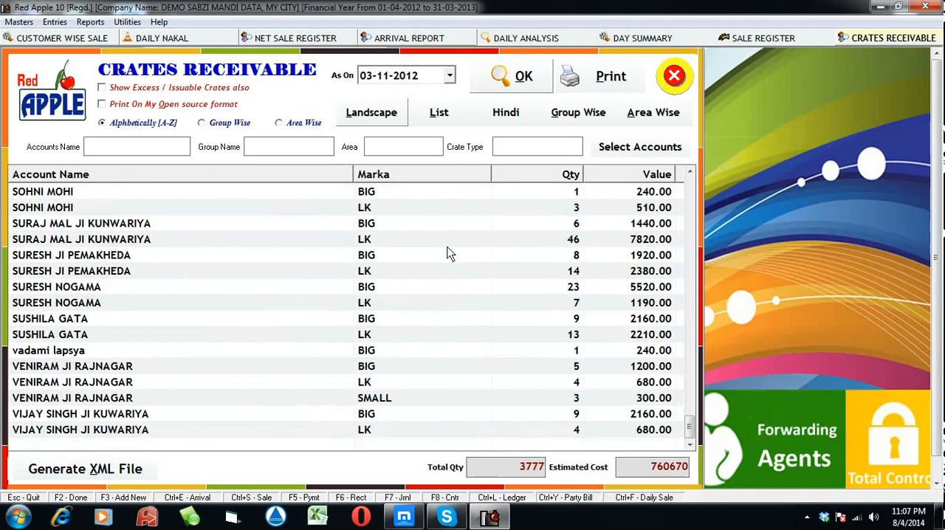
click(807, 517)
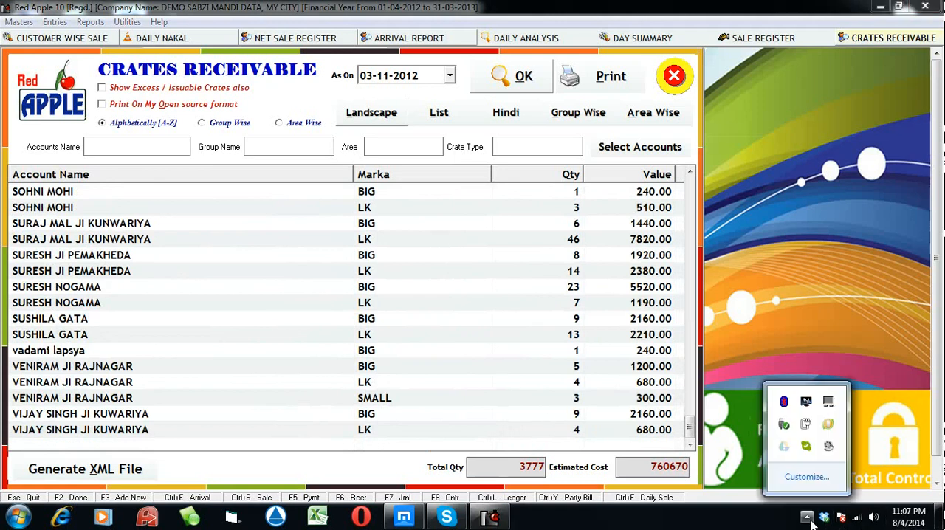
click(828, 448)
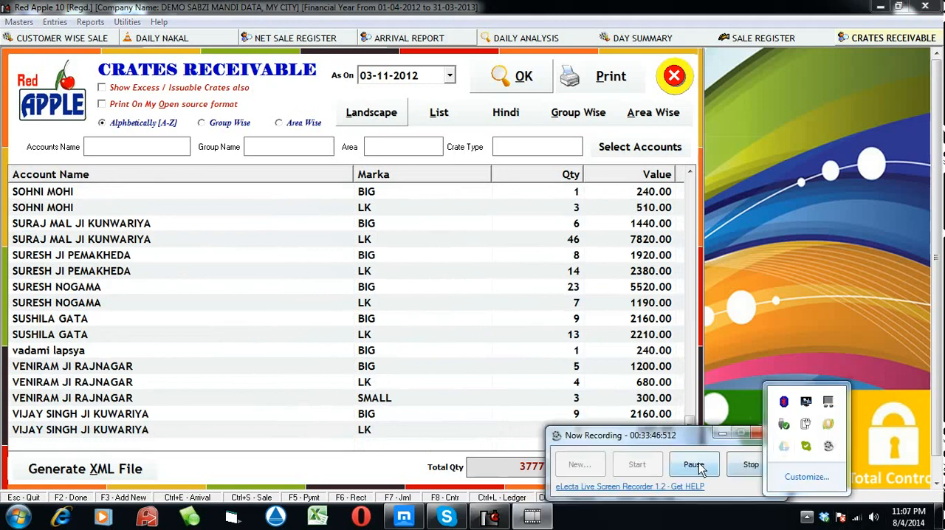